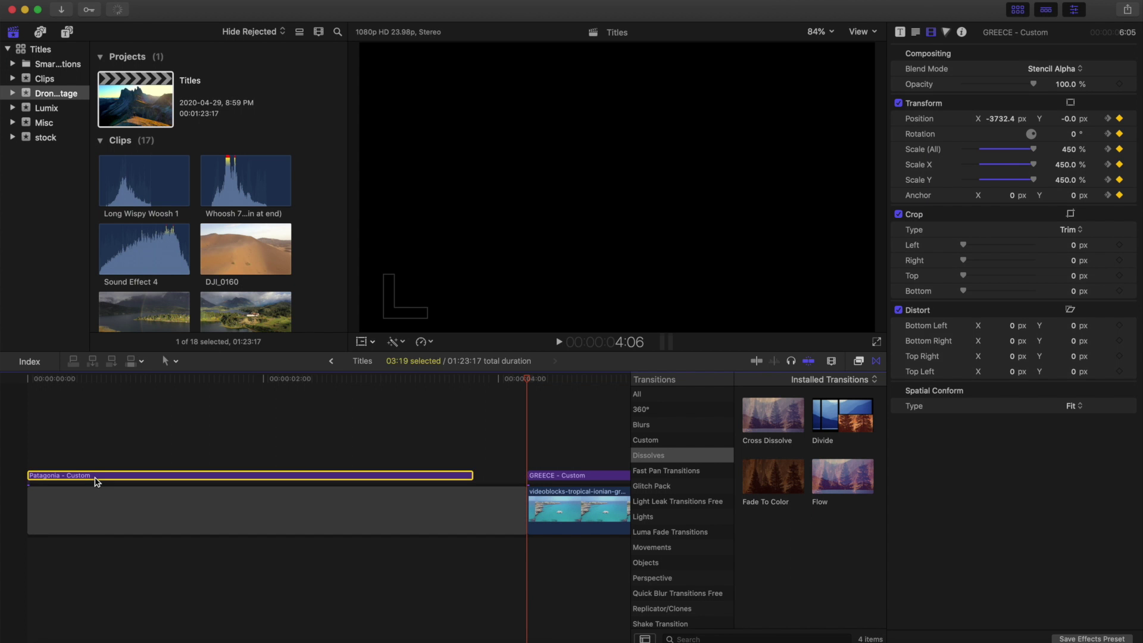
- Disable the old Patagonia title and lay a Custom title of the same length above it on the timeline
key("v")
left_click(67, 32)
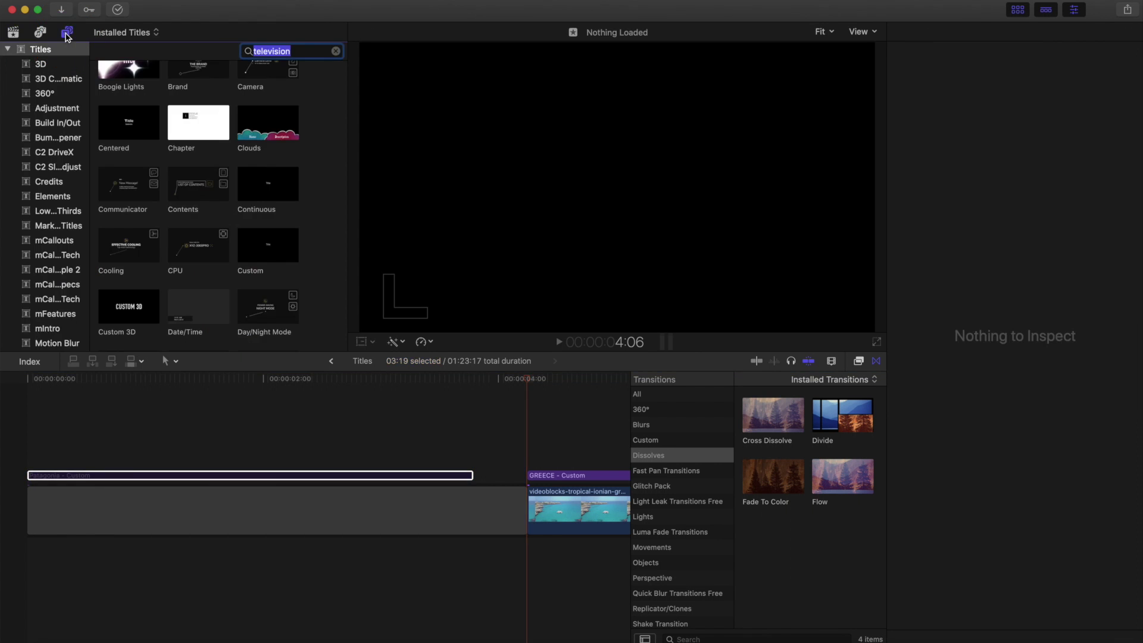
left_click_drag(264, 245, 39, 458)
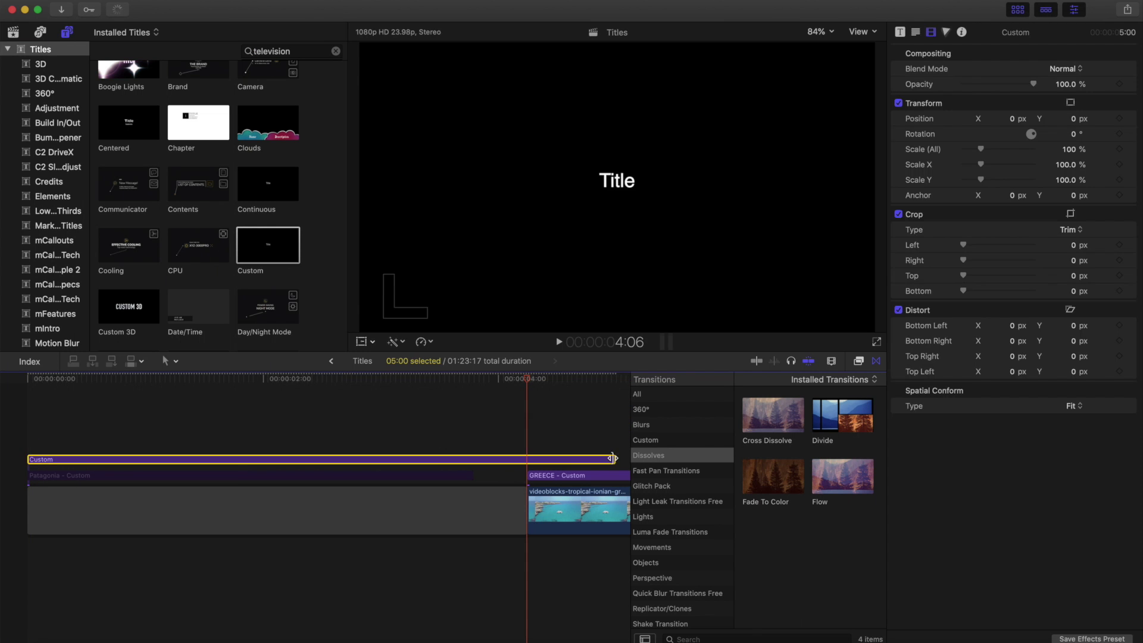
left_click_drag(525, 456, 473, 458)
- Change the new Custom title's text to PATAGONIA
left_click(227, 459)
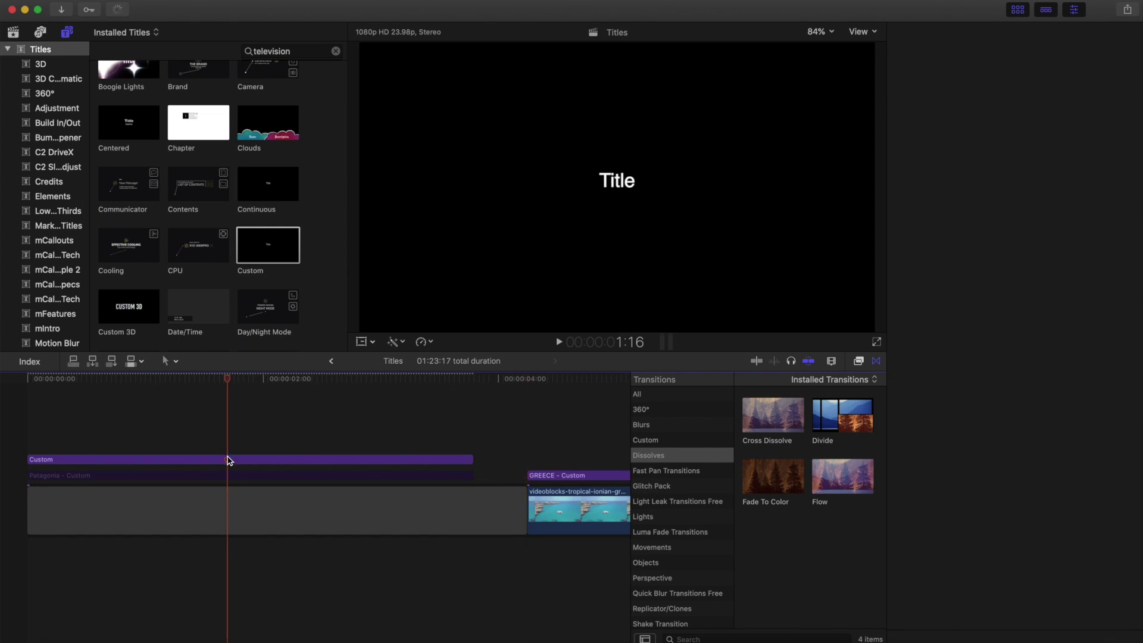
left_click(916, 32)
triple_click(941, 94)
type("PATAGONIA")
- Format the PATAGONIA title in HeadLineA at size 109 and shift it down to a Y position of about -37 px
left_click(1009, 190)
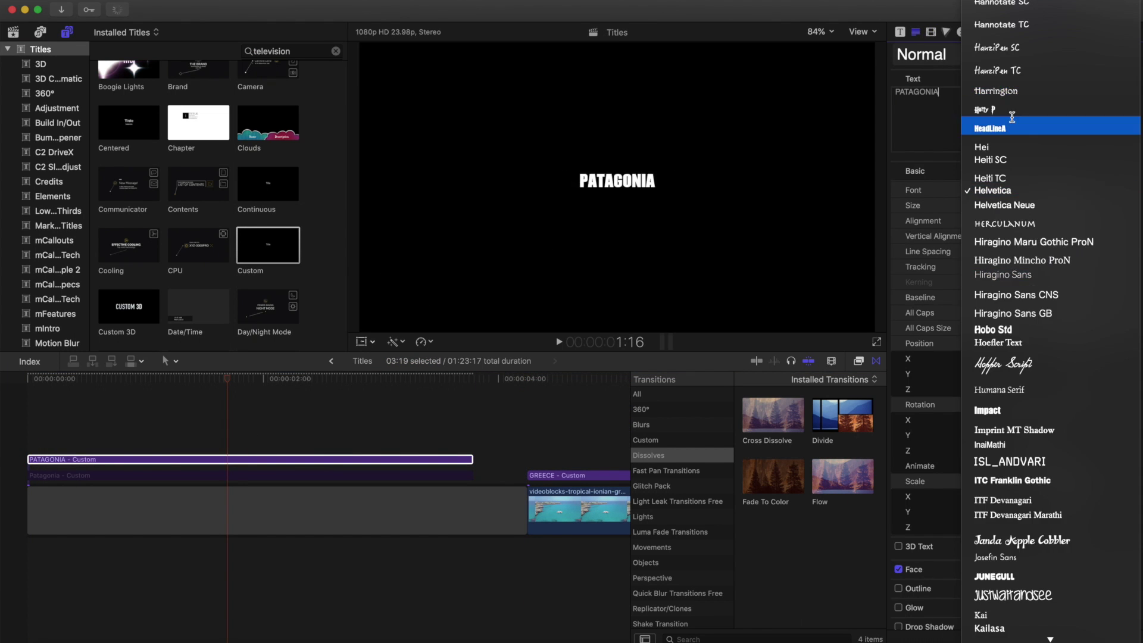
left_click(1012, 115)
left_click_drag(996, 206, 999, 205)
left_click_drag(651, 178, 651, 188)
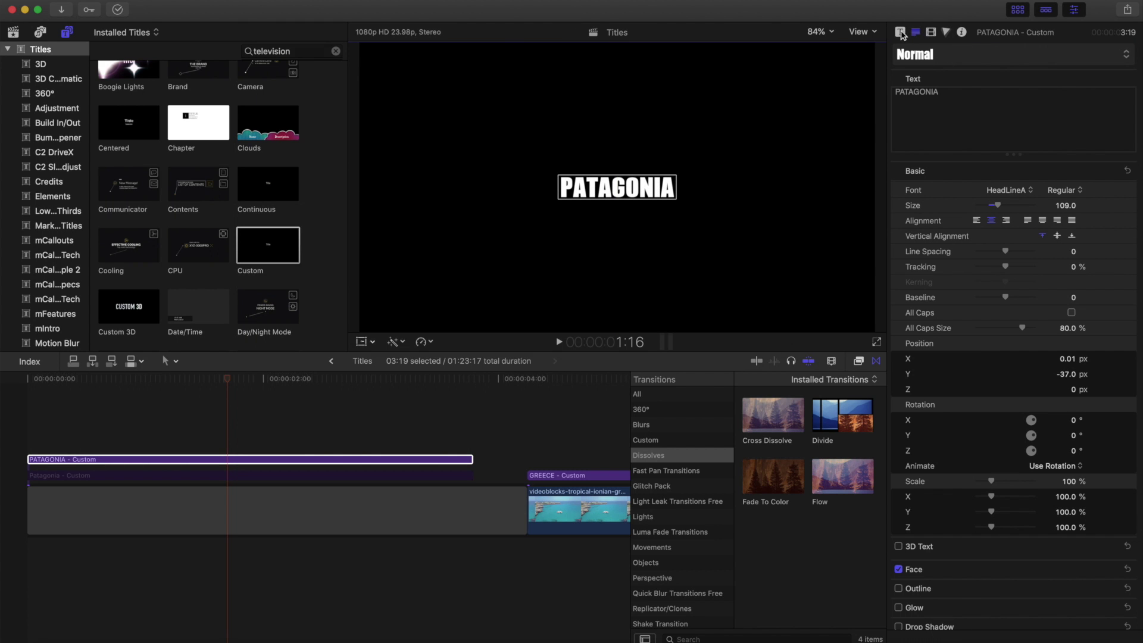
key("super+space")
type("mou")
left_click(415, 353)
- Set the PATAGONIA title's In Position X and Y to 100 px each and play back the intro animation
left_click(900, 34)
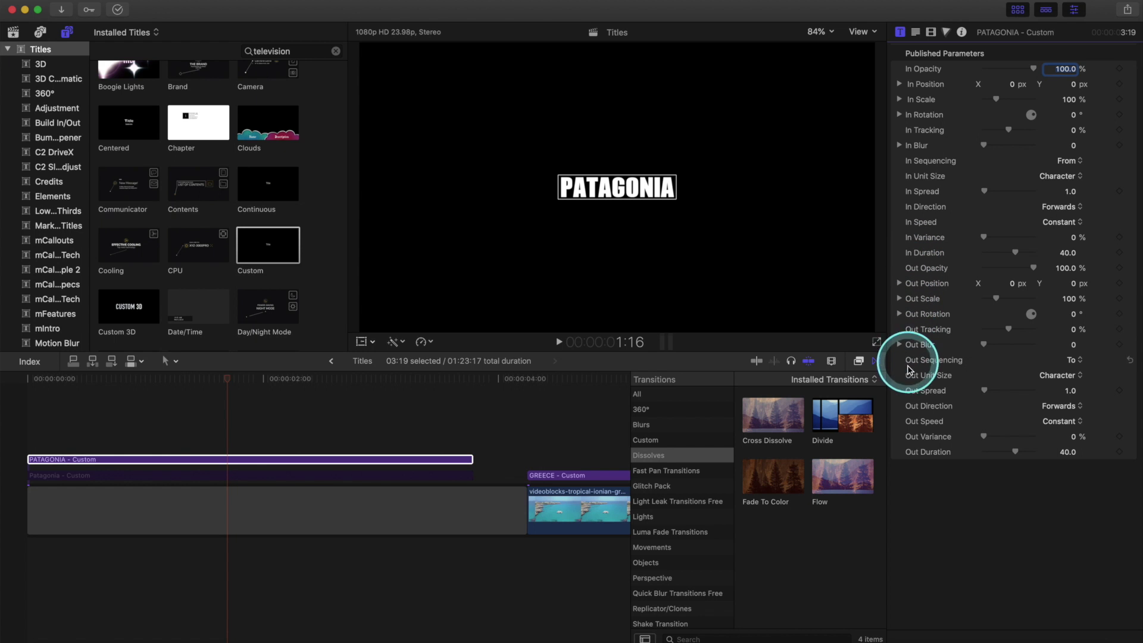
left_click(900, 84)
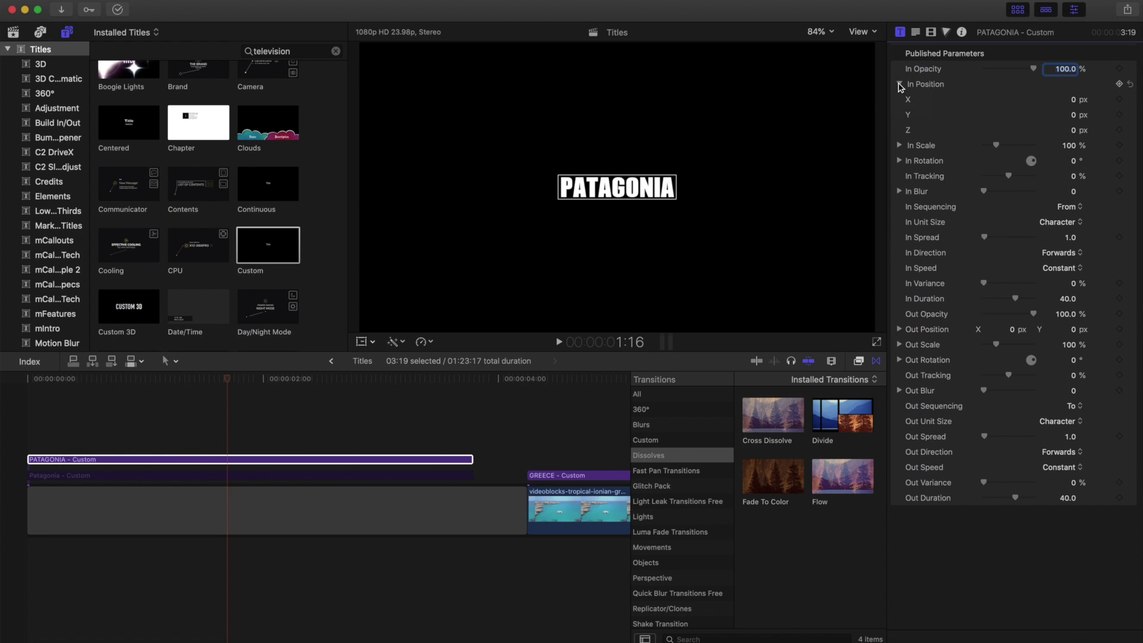
left_click(1067, 206)
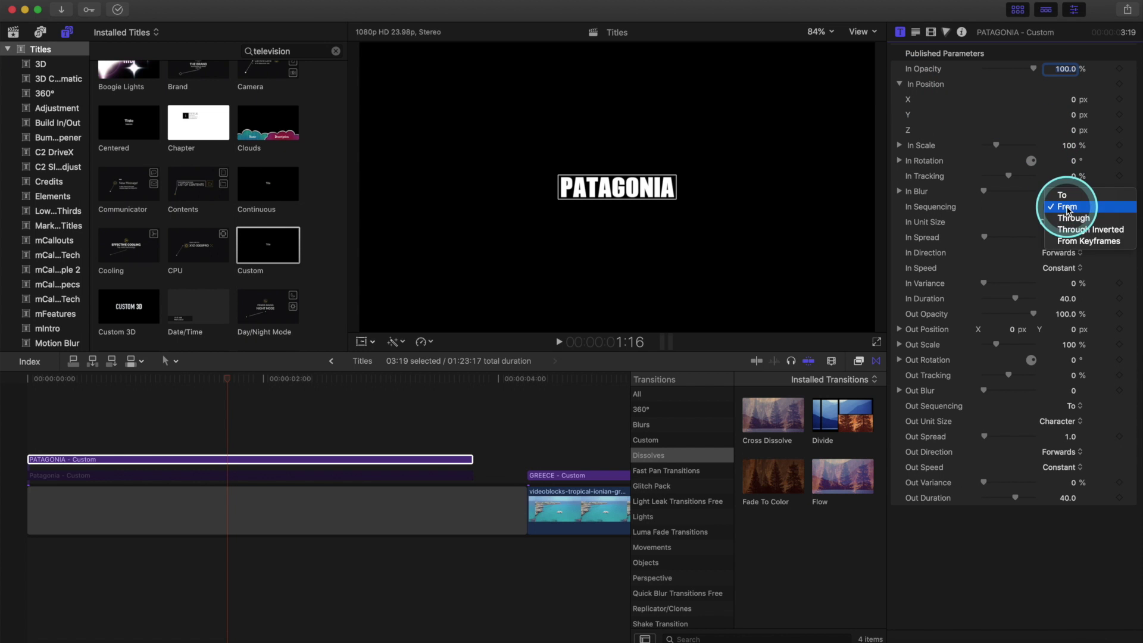
left_click(1067, 209)
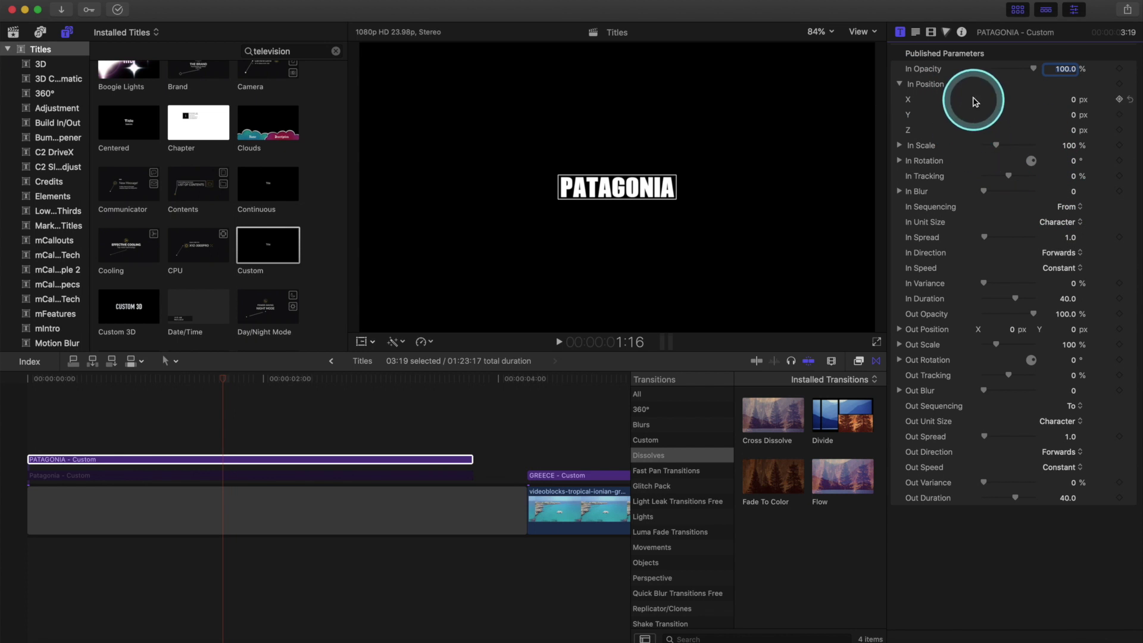
left_click(1075, 102)
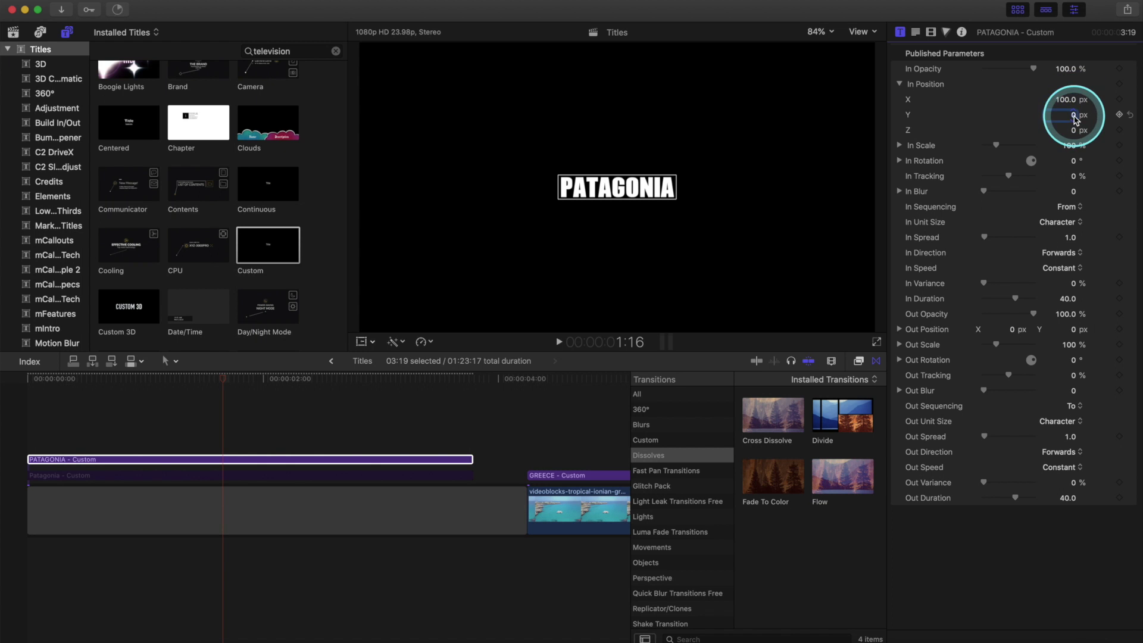
left_click(31, 409)
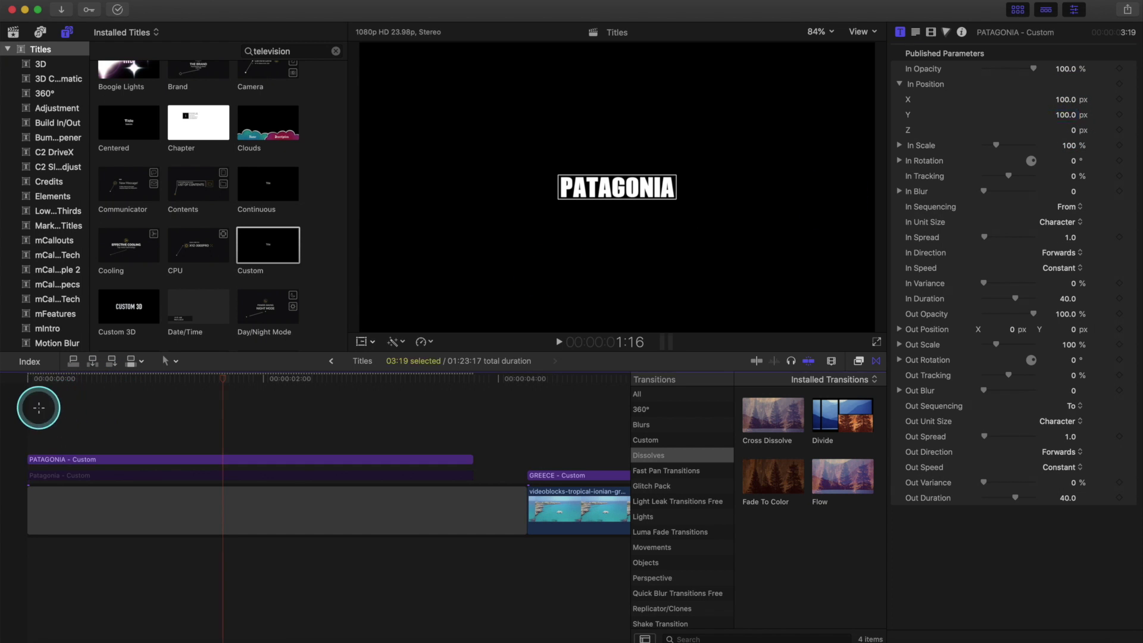
key("space")
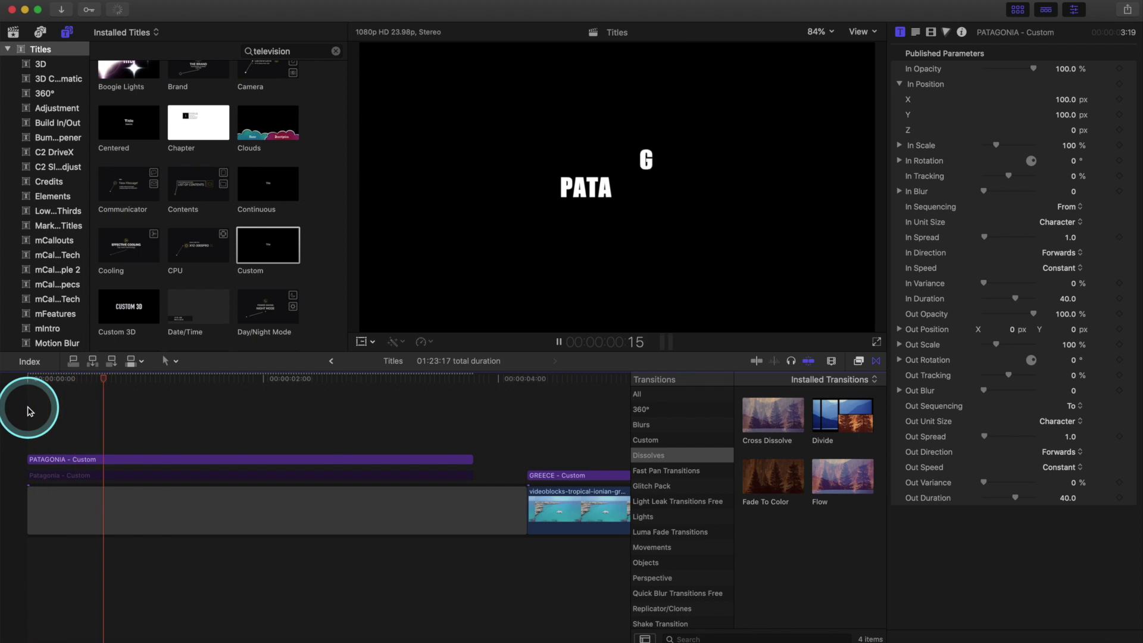
key("space")
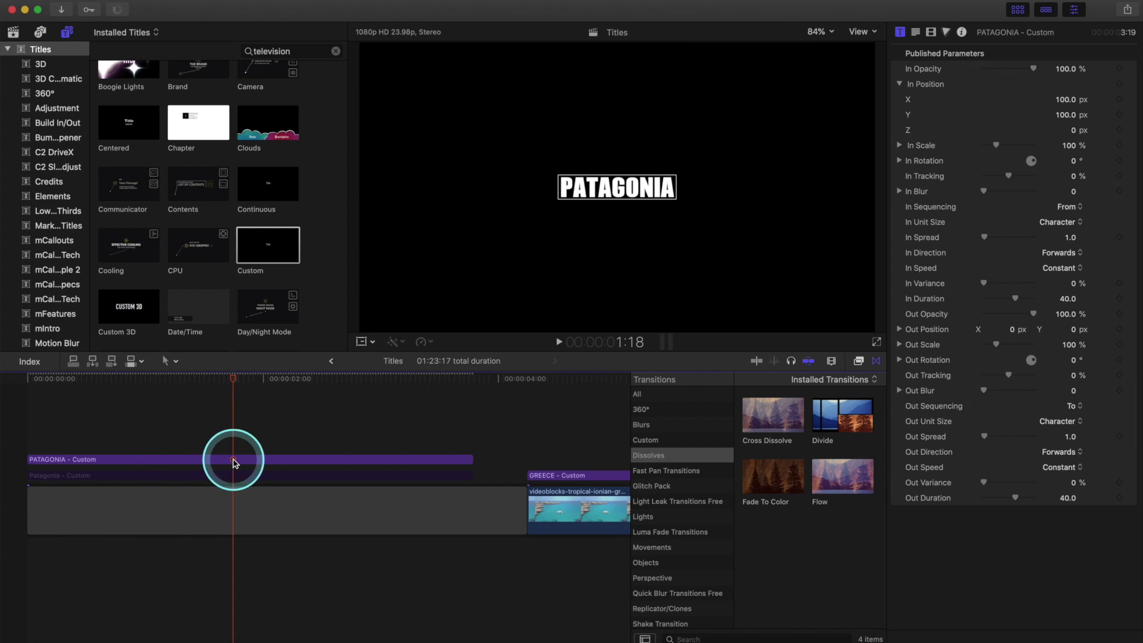
- Set the PATAGONIA title's In Position Z to 200 px and play the title from its start
left_click(233, 462)
left_click(1077, 131)
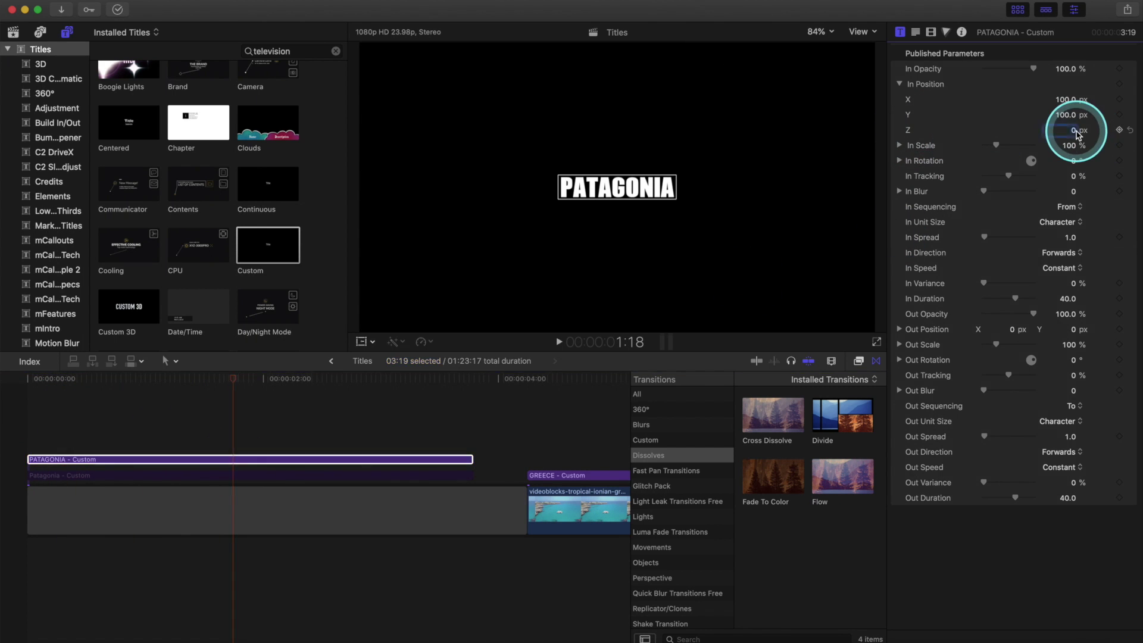
type("200.0")
key("Return")
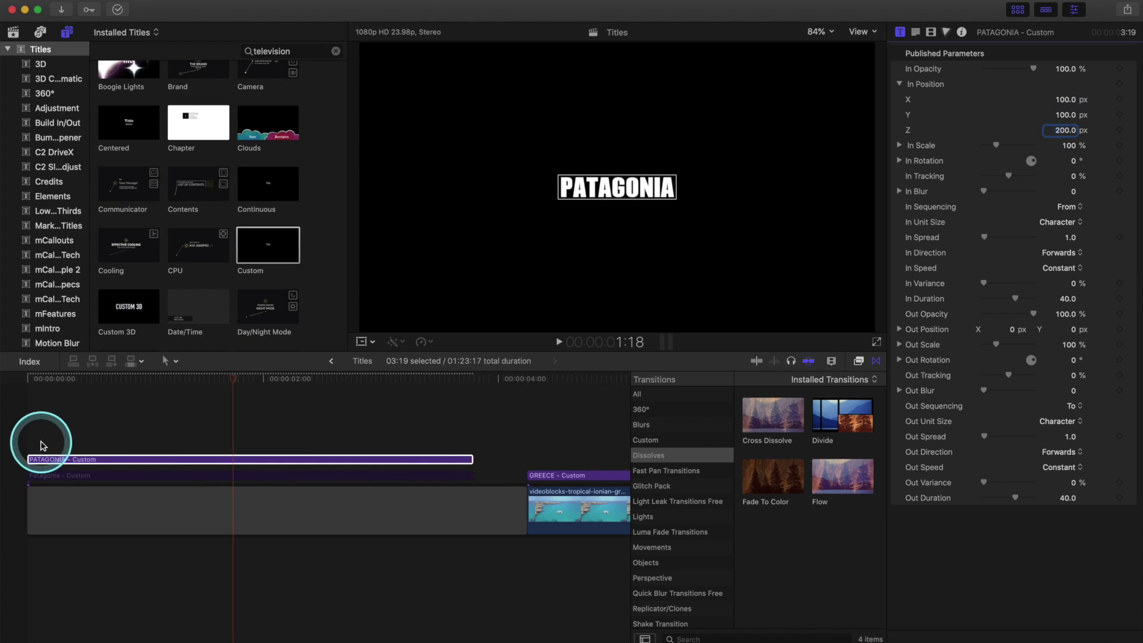
left_click(46, 439)
key("space")
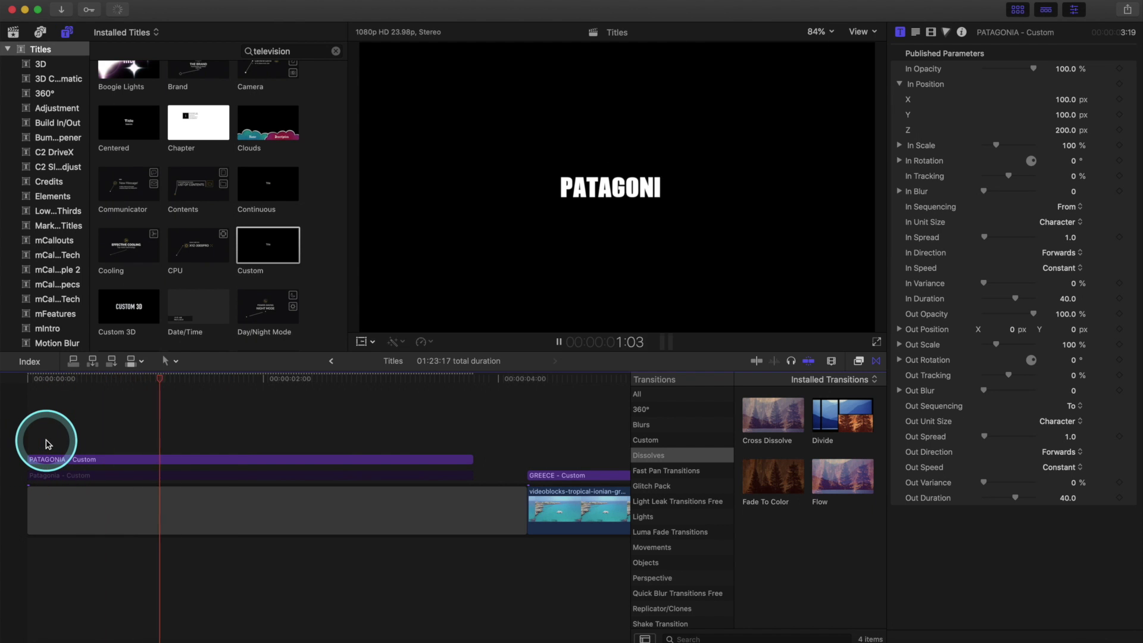
key("space")
- With the PATAGONIA title parked mid-intro, set its In Spread to 36 and preview the letters' entrance
left_click(128, 447)
left_click(122, 457)
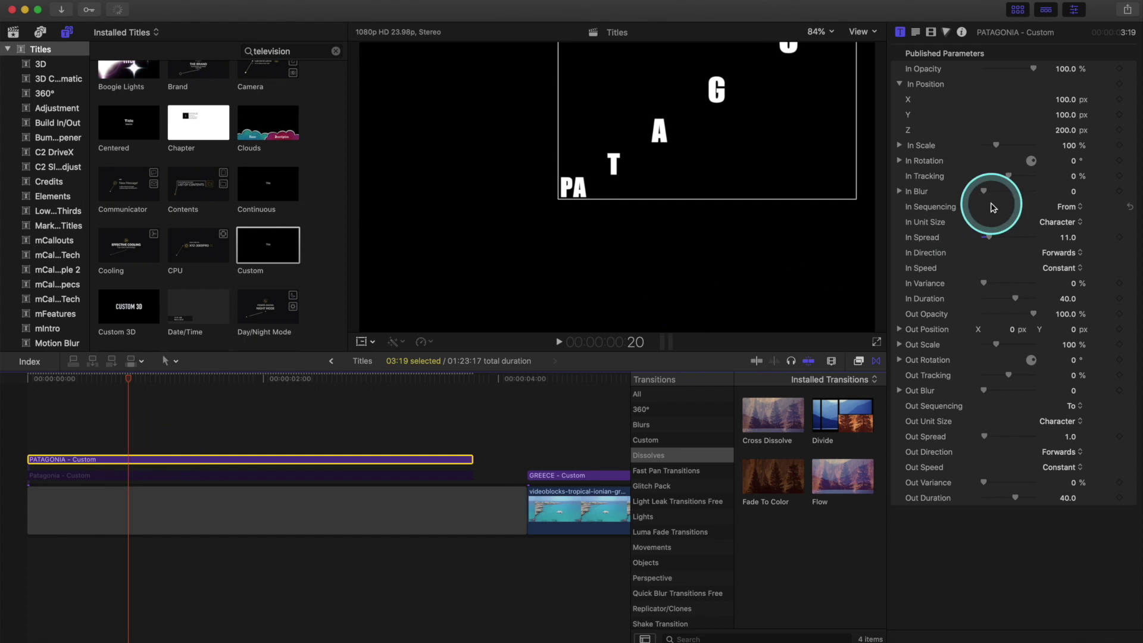
left_click_drag(992, 207, 1003, 237)
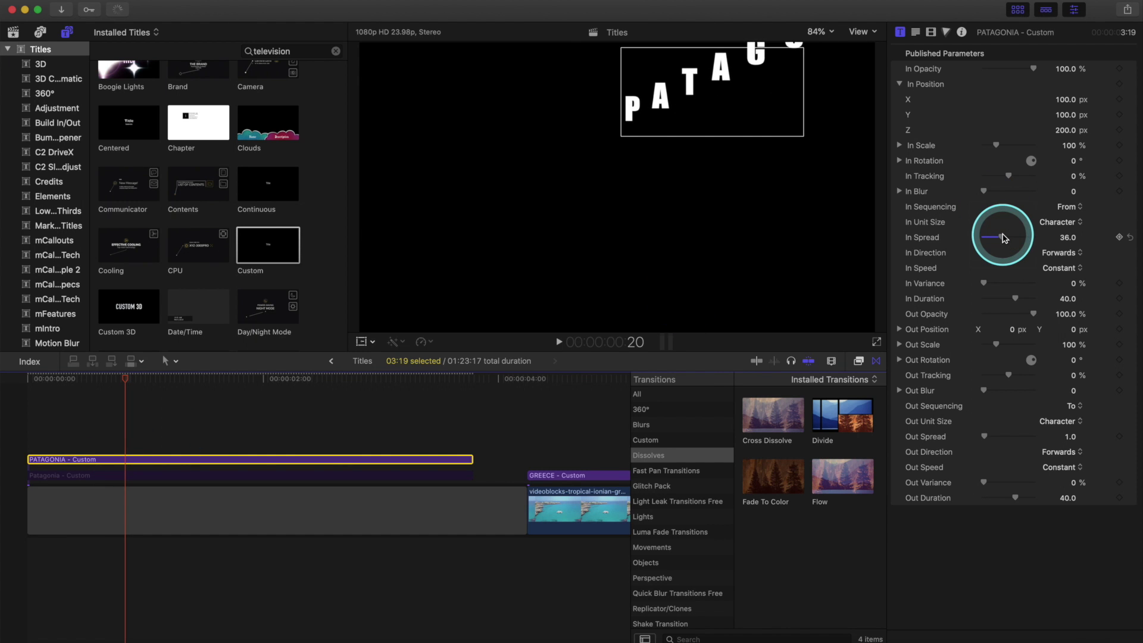
left_click(12, 413)
key("space")
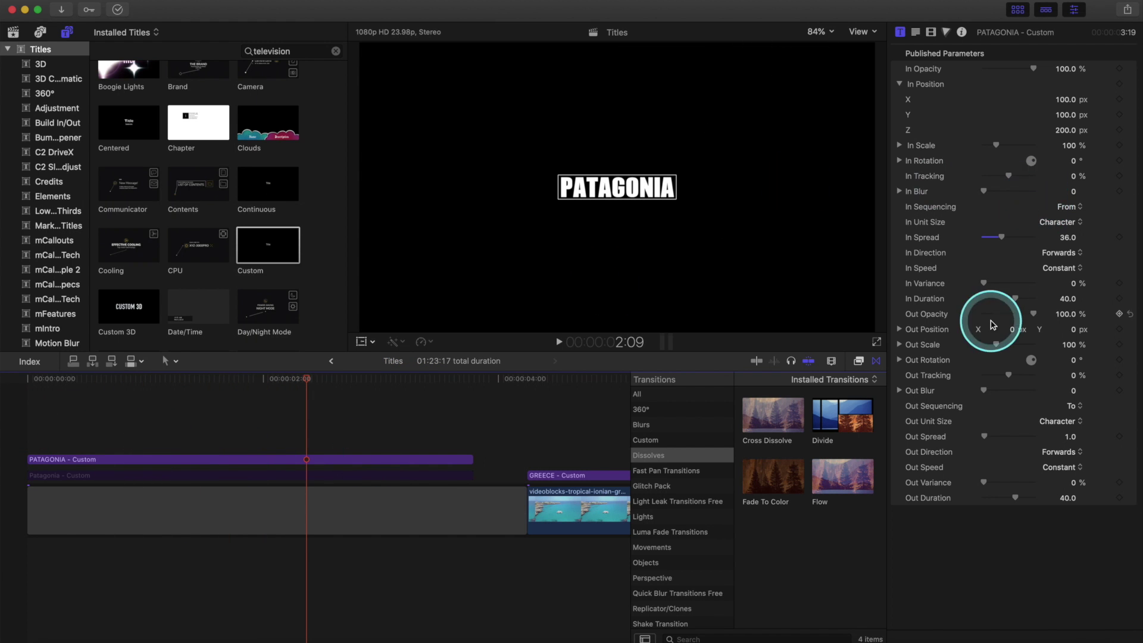
- Set the PATAGONIA title's Out Unit Size to Word and its Out Position to X -100, Y -100 and Z 200 px
left_click(1067, 424)
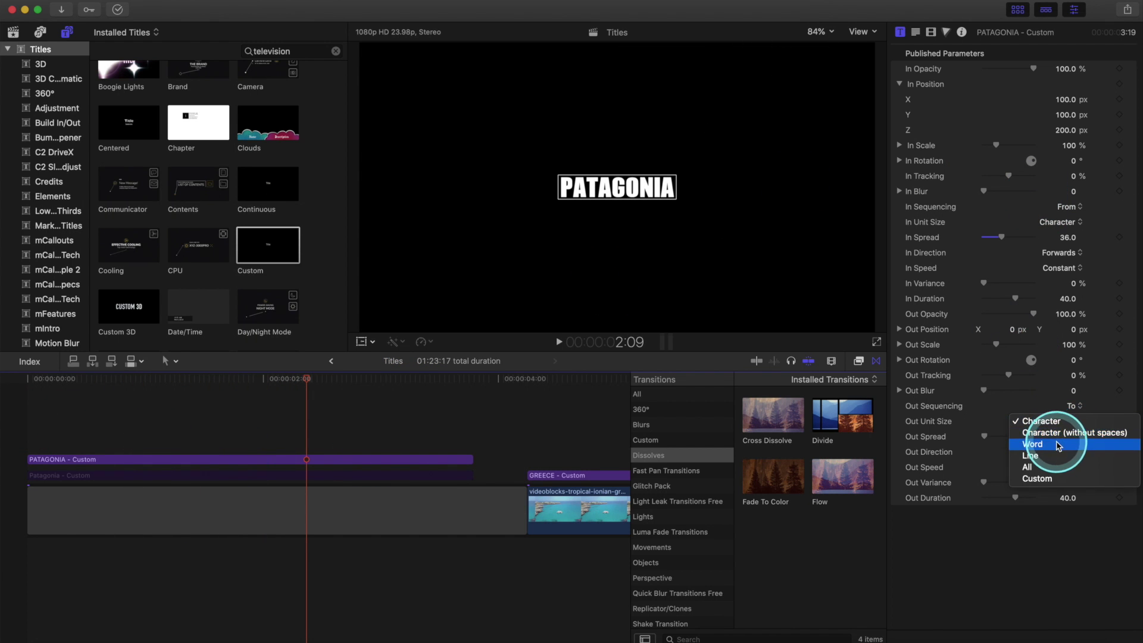
left_click(1047, 444)
left_click(900, 329)
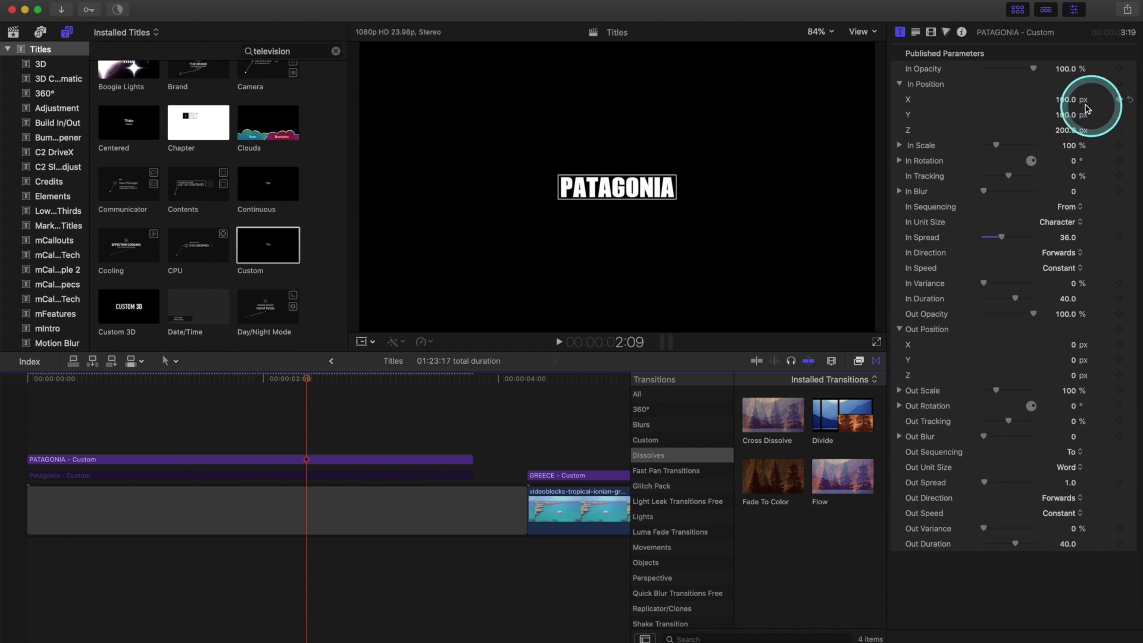
left_click(1070, 344)
type("-100")
left_click(1074, 360)
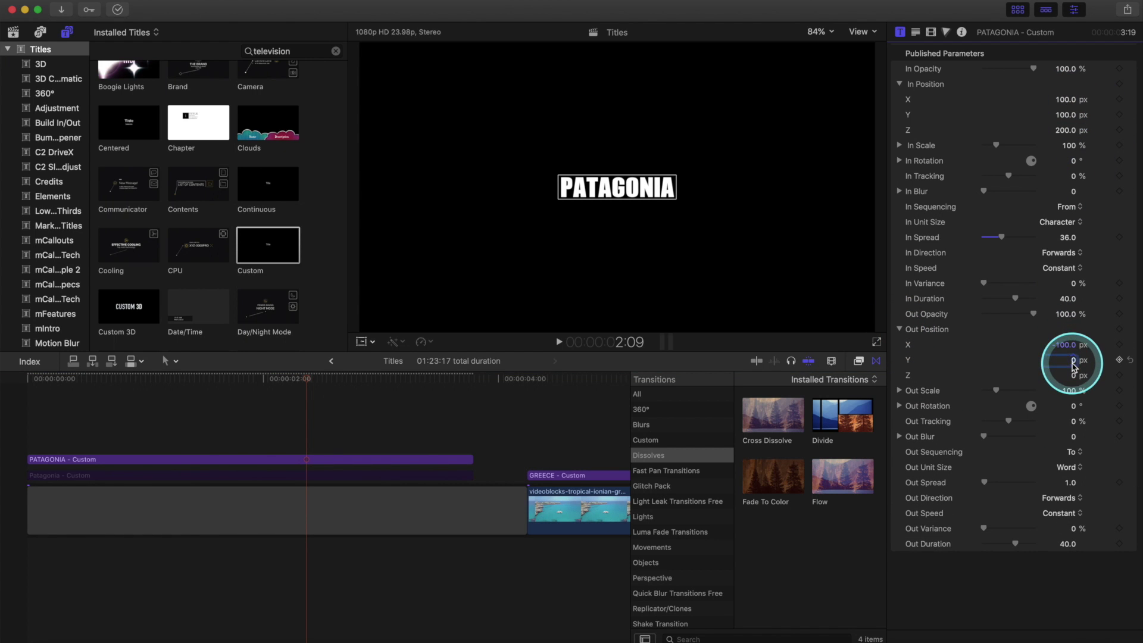
type("-100")
left_click(1073, 375)
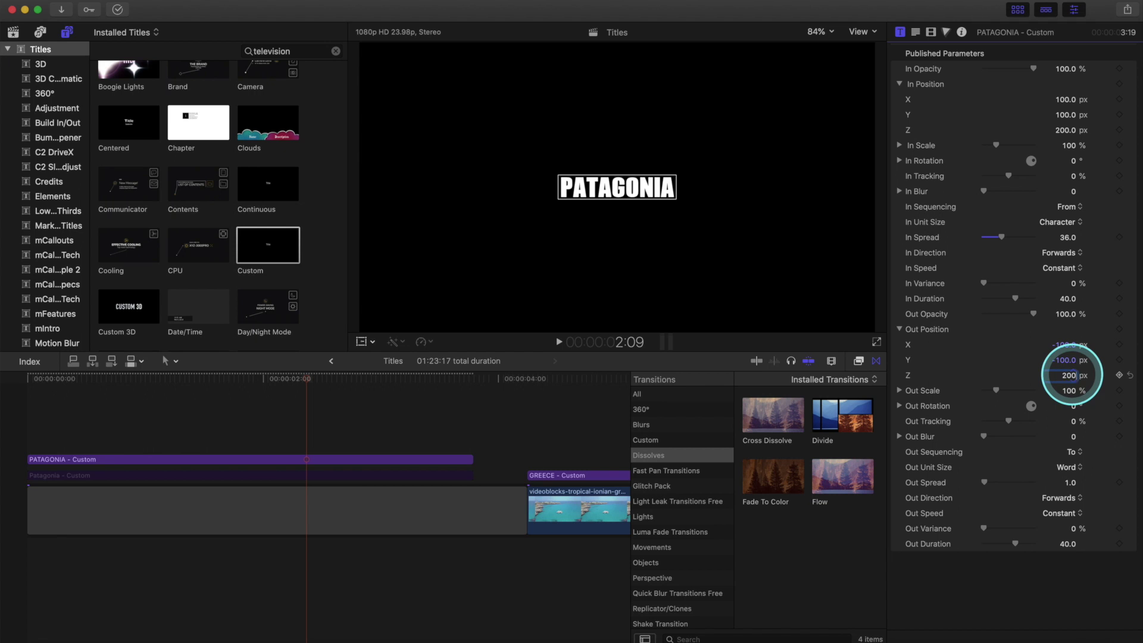
type("200")
key("Return")
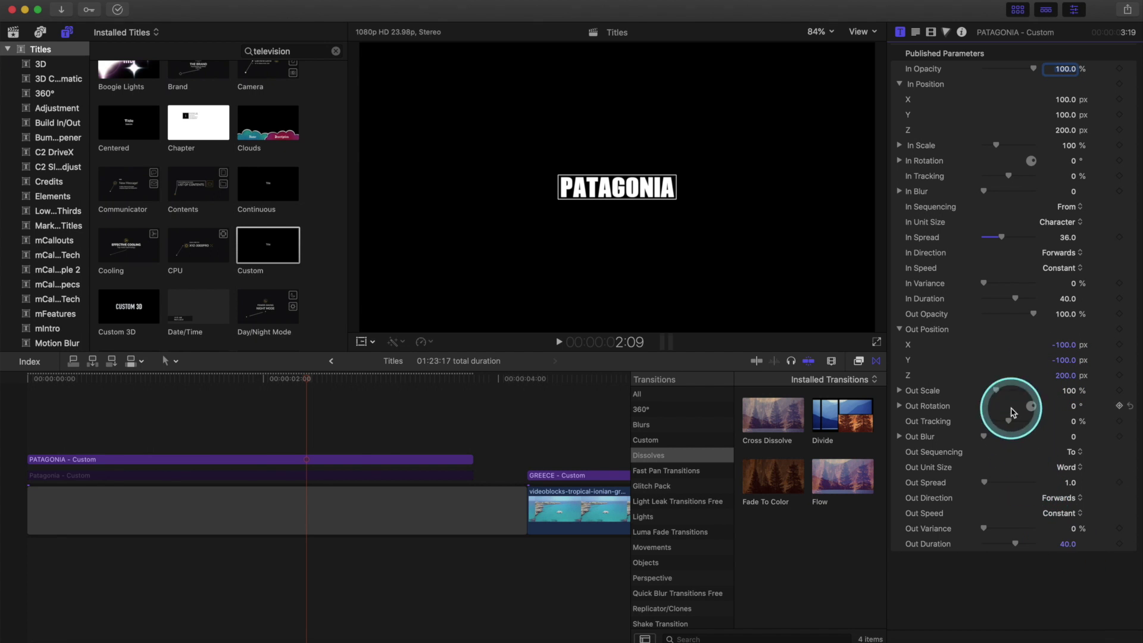
- Set the PATAGONIA title's Out Blur to about 1.79 and play back the exit animation
mouse_move(984, 437)
left_mouse_down()
mouse_move(1020, 438)
mouse_move(993, 440)
left_mouse_up()
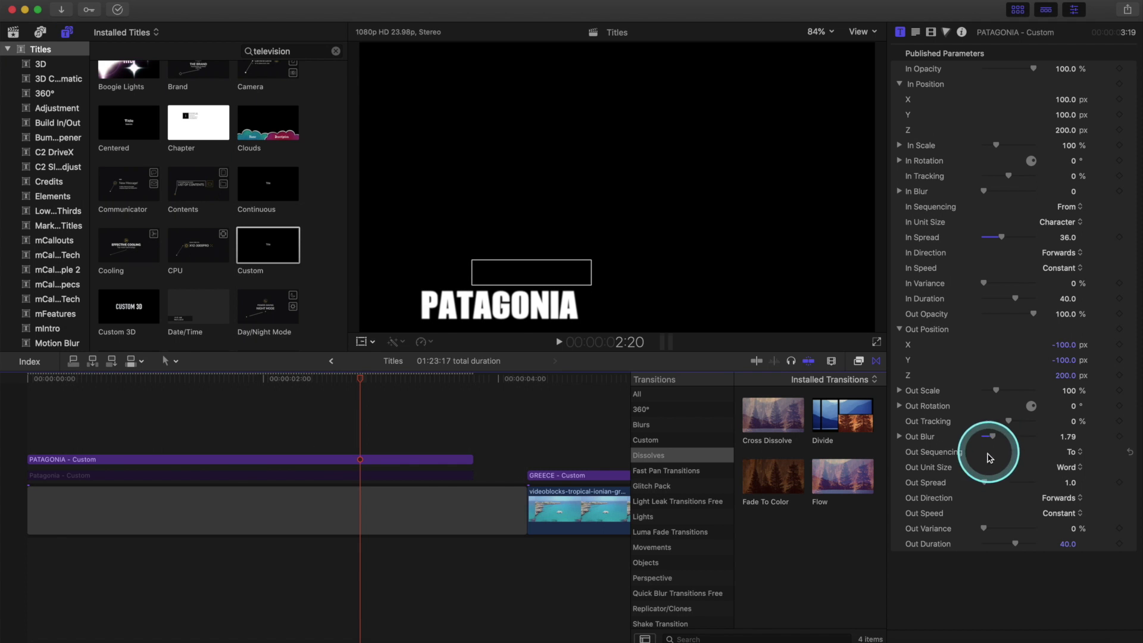
left_click(31, 420)
left_click(31, 423)
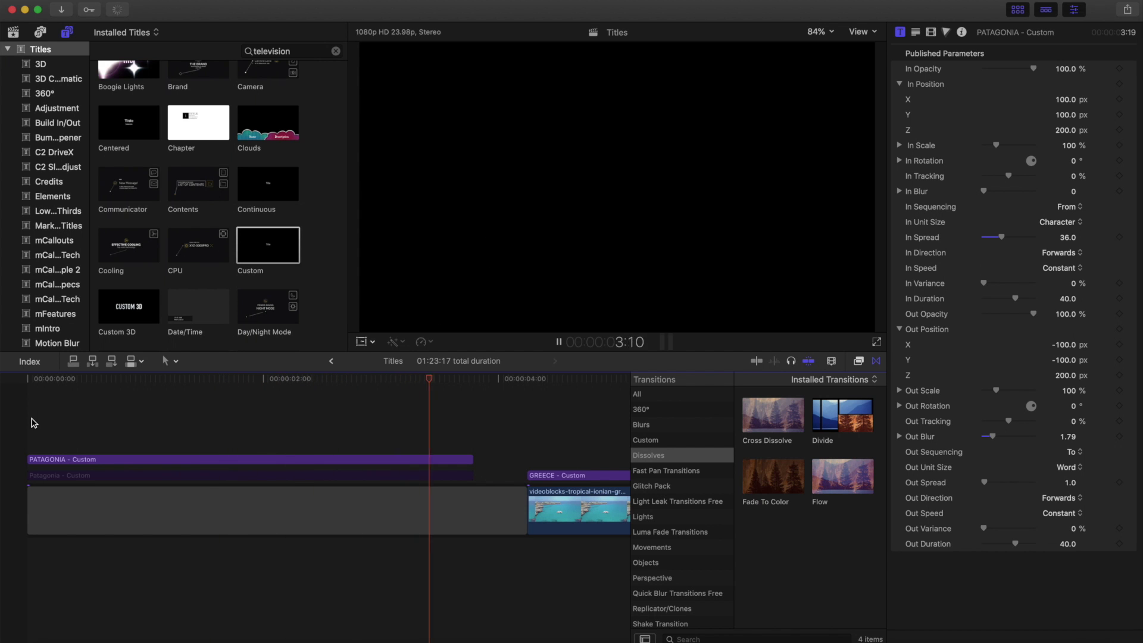
left_click(35, 421)
- Set the PATAGONIA title's Out Position X and Y to 0 px
left_click(1064, 350)
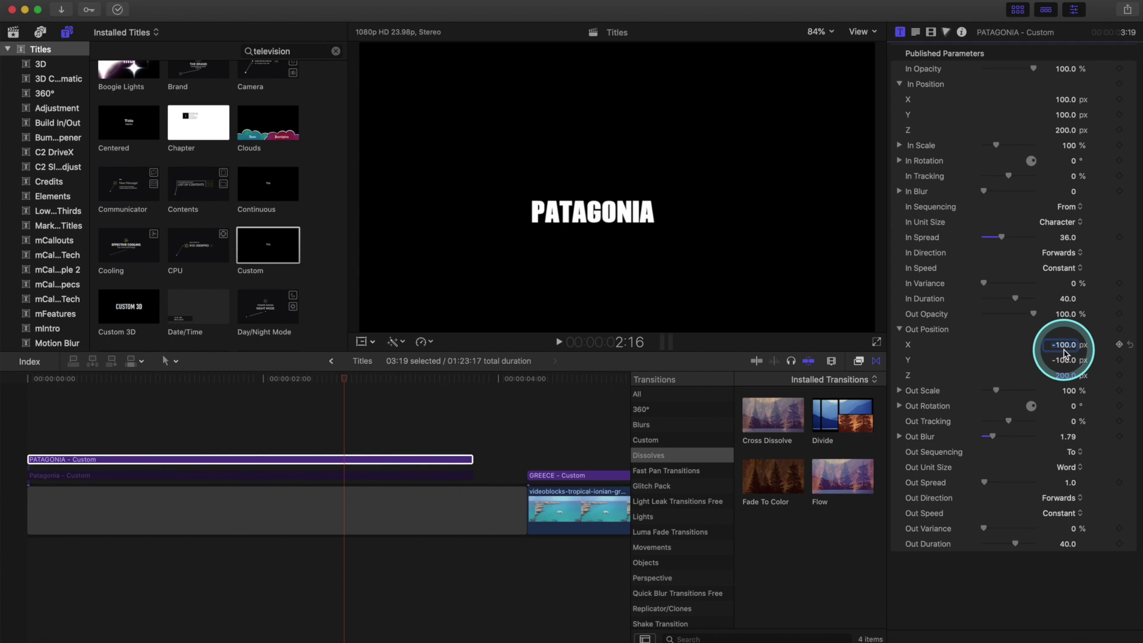
type("0")
key("Return")
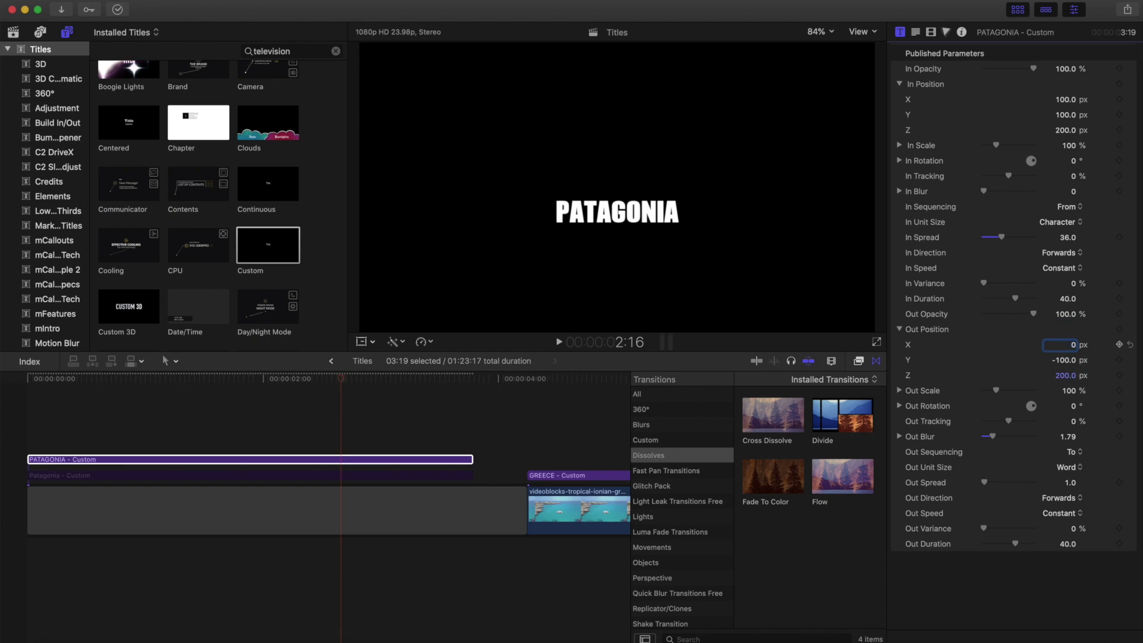
left_click(1066, 361)
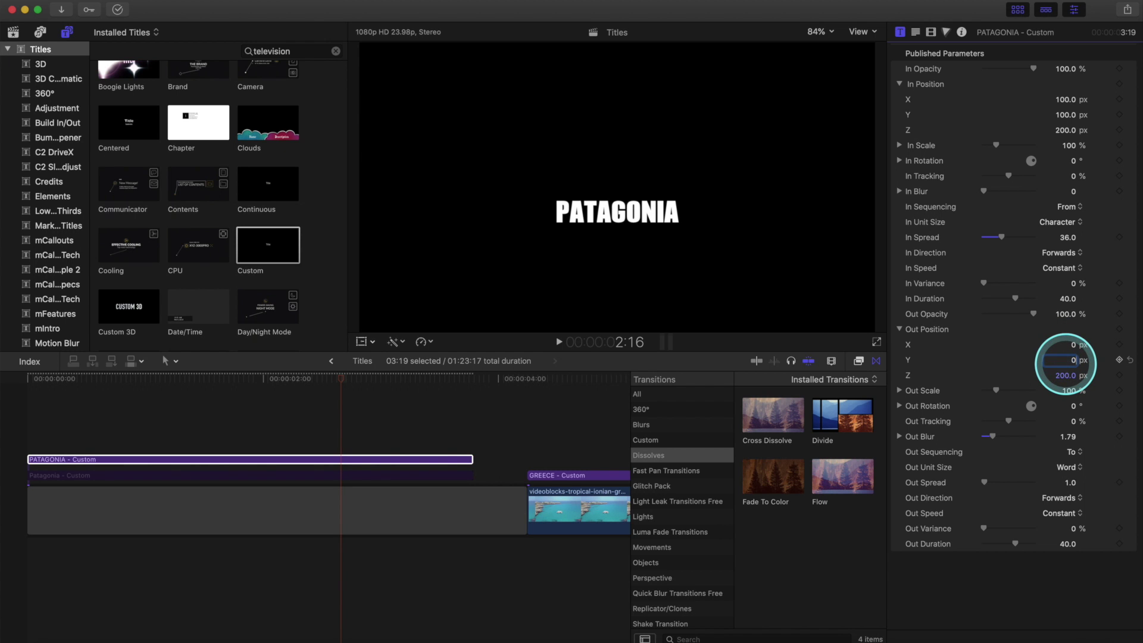
type("0")
key("Return")
- Set the PATAGONIA title's Out Position Z to 220 px and play back the whole title
left_click(1065, 376)
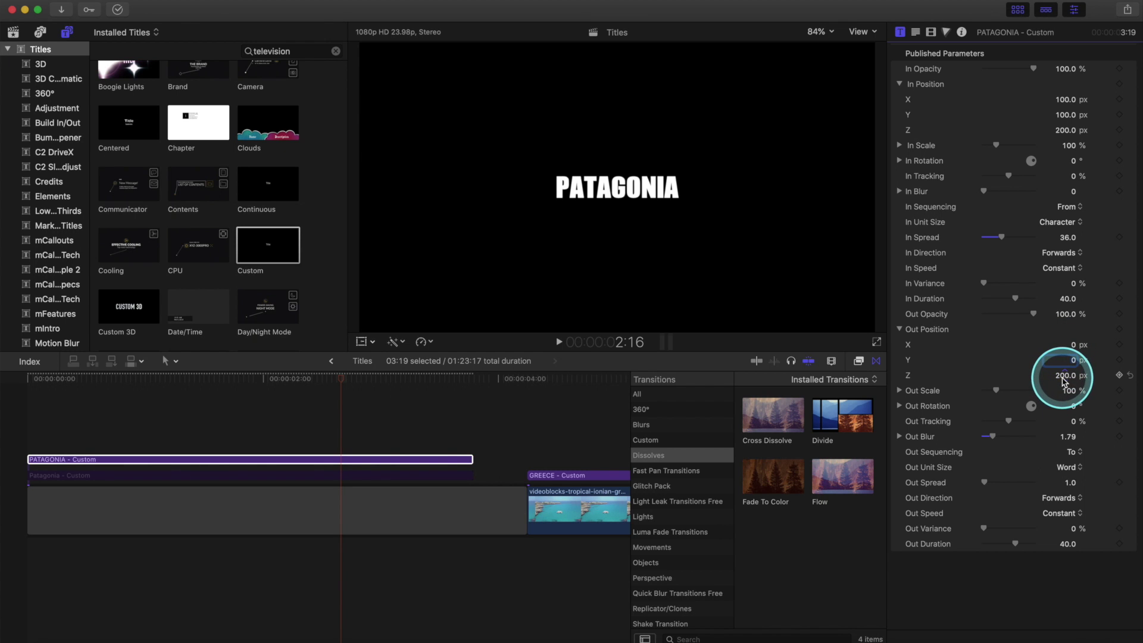
key("space")
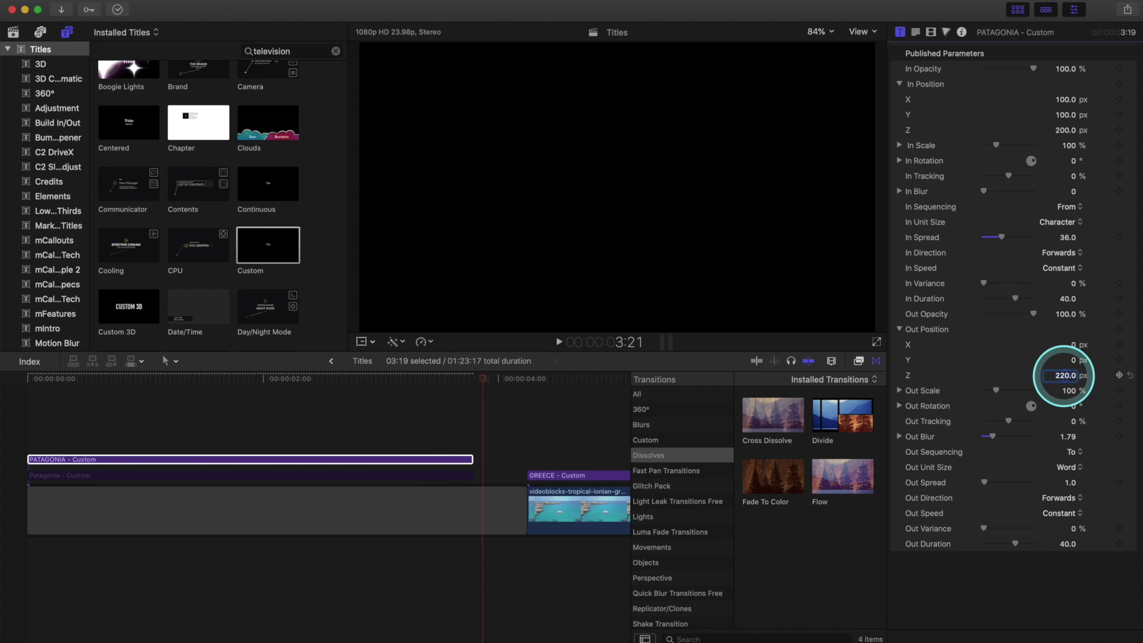
left_click(29, 422)
key("space")
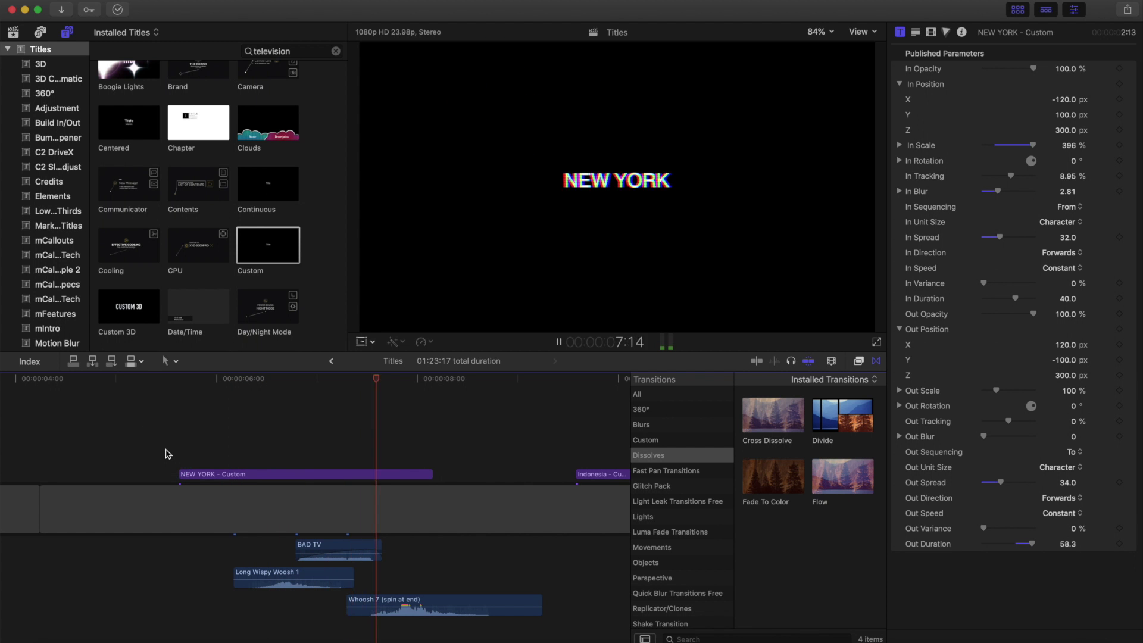
- Set the NEW YORK title's In Scale to about 345%, In Blur to about 2.88 and In Spread to 25
left_click(175, 453)
left_click(264, 452)
left_click(264, 473)
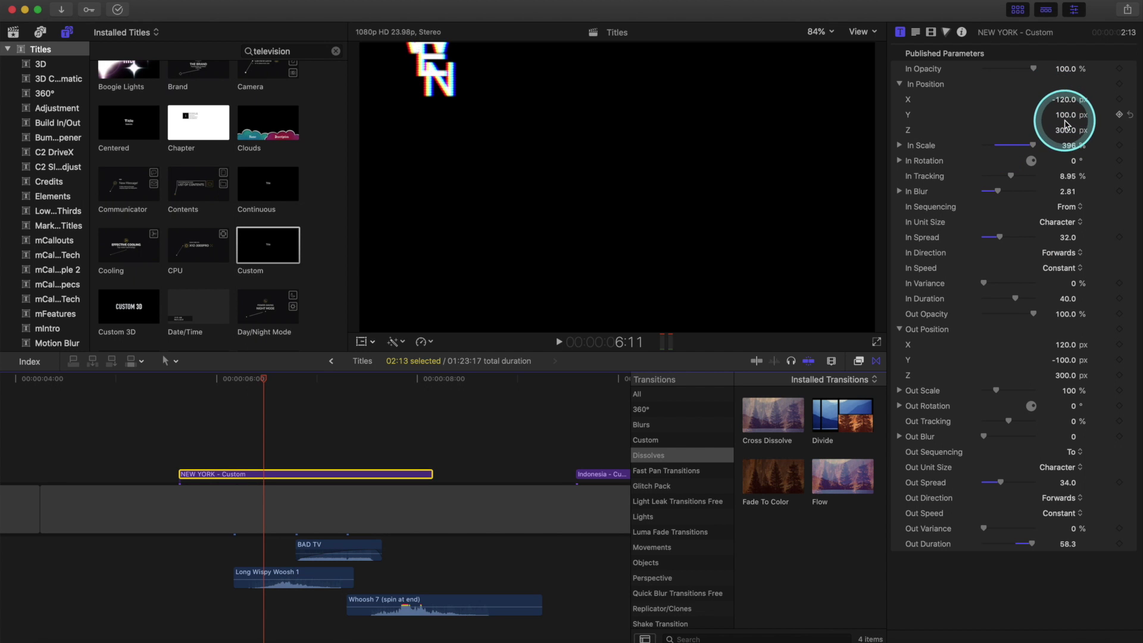
left_click(1058, 222)
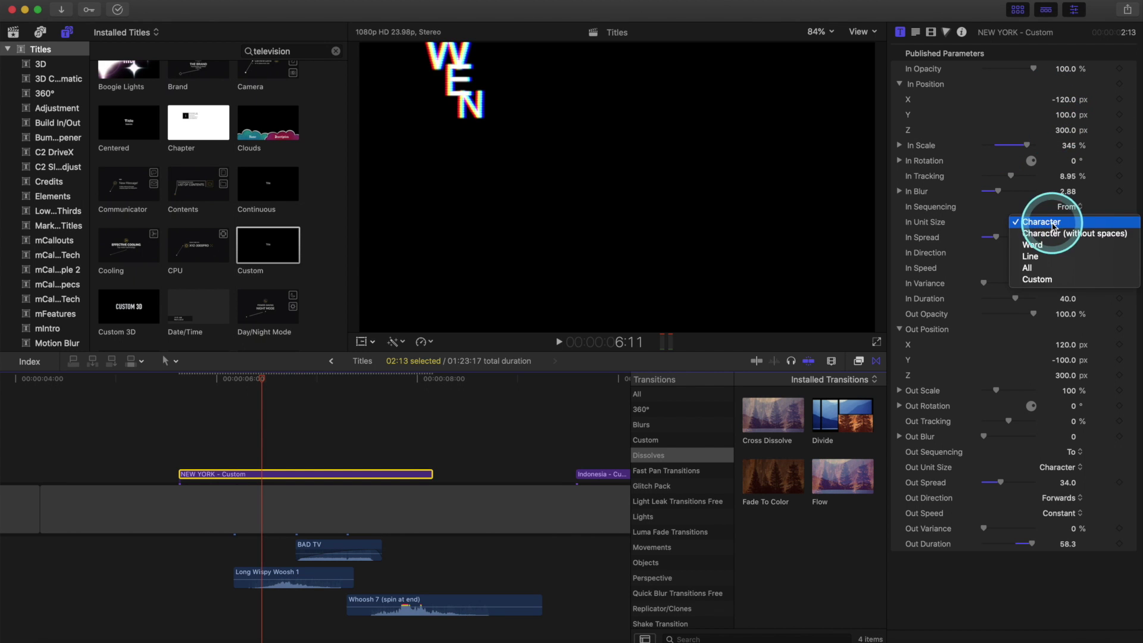
left_click(1054, 224)
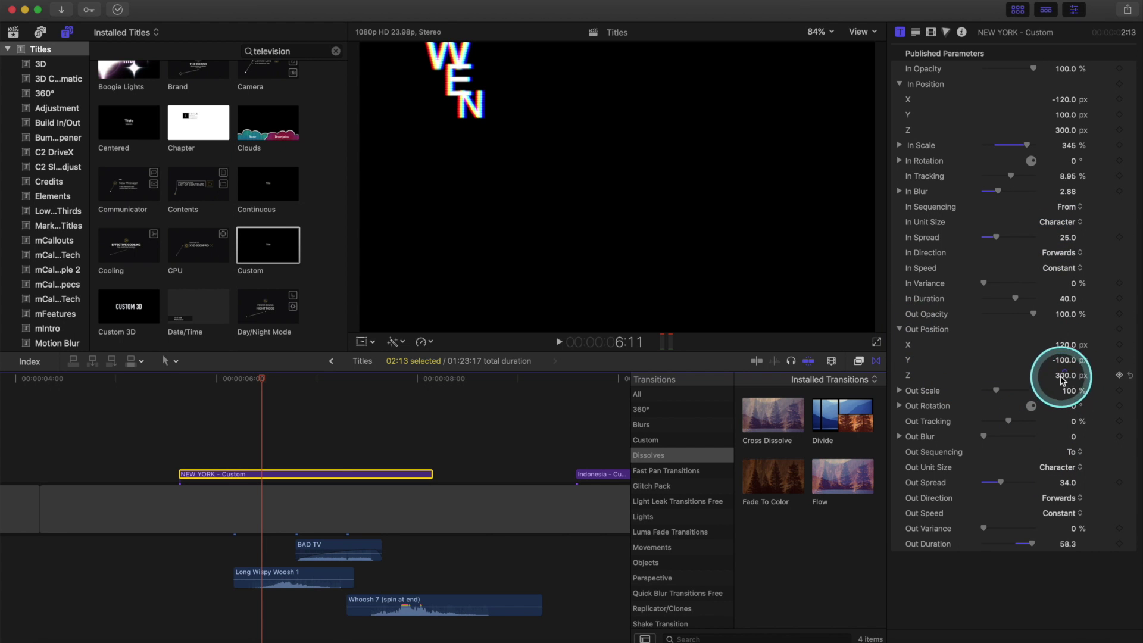
- Search the effects for "bad", pick Bad TV for the NEW YORK title and open the title's video settings
key("super+5")
left_click(748, 638)
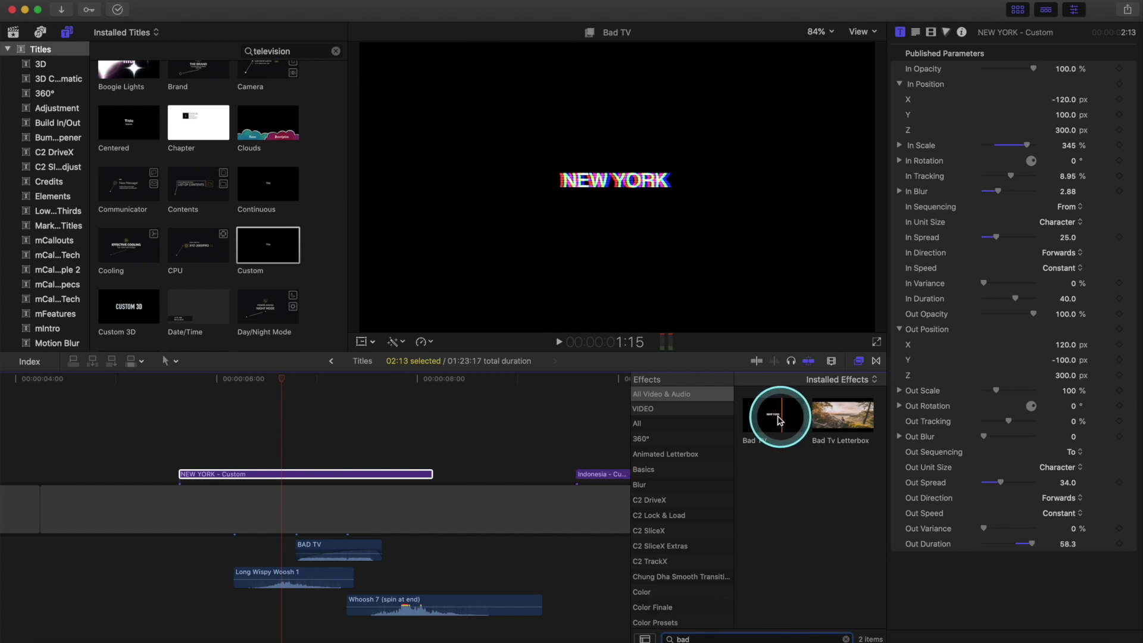
left_click(777, 420)
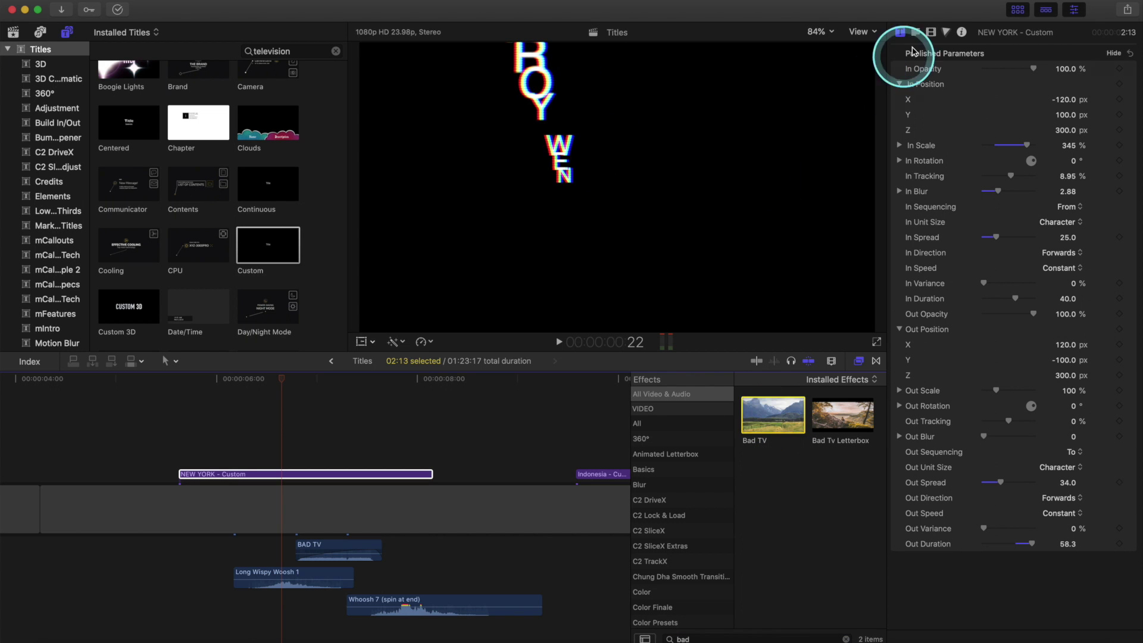
left_click(930, 34)
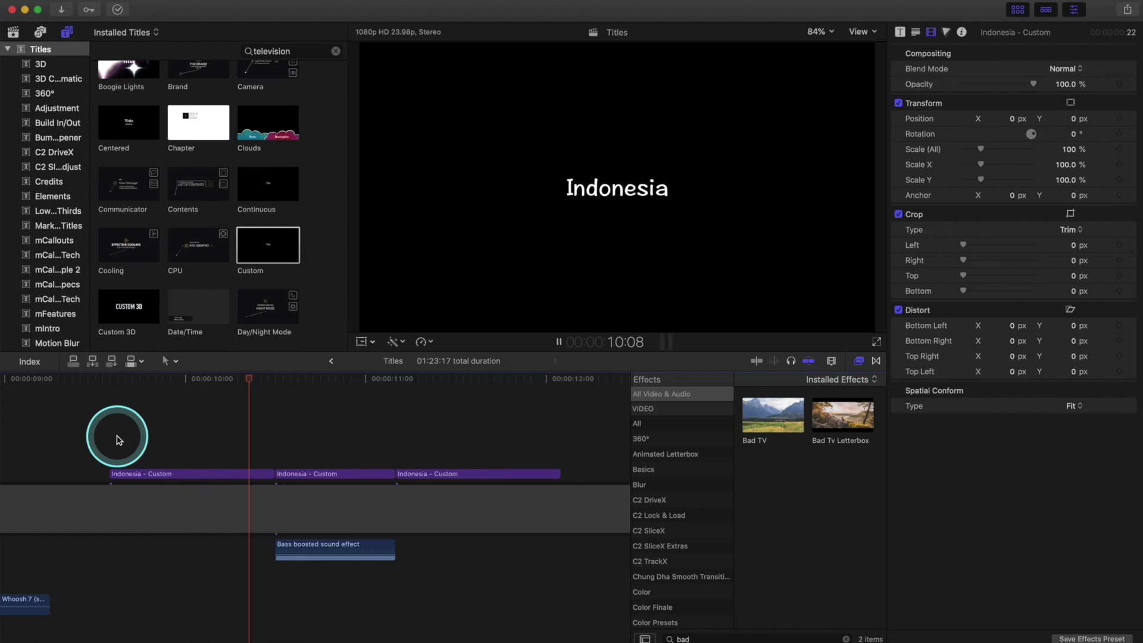
- Search the effects for "earth" and apply Earthquake to the middle Indonesia title
left_click(115, 437)
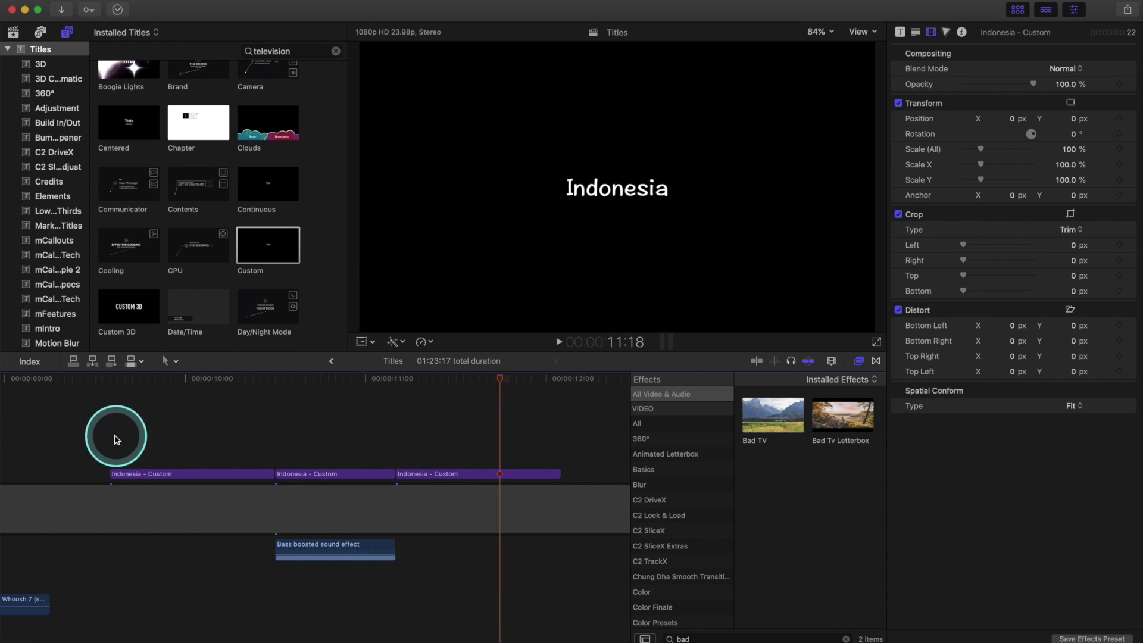
left_click(747, 639)
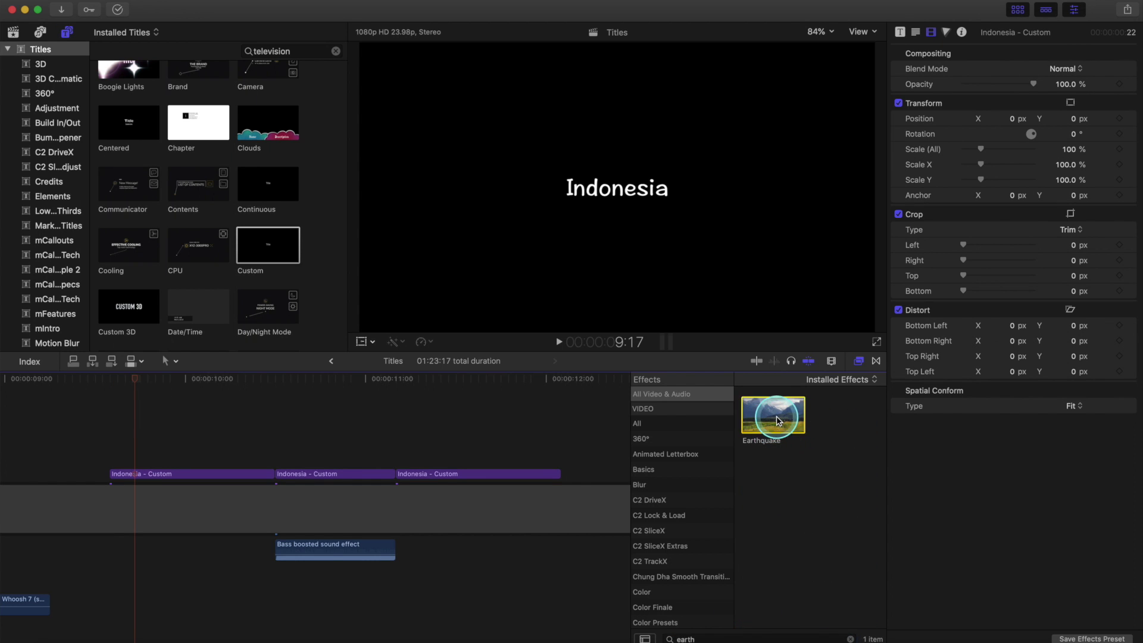
left_click_drag(774, 417, 331, 474)
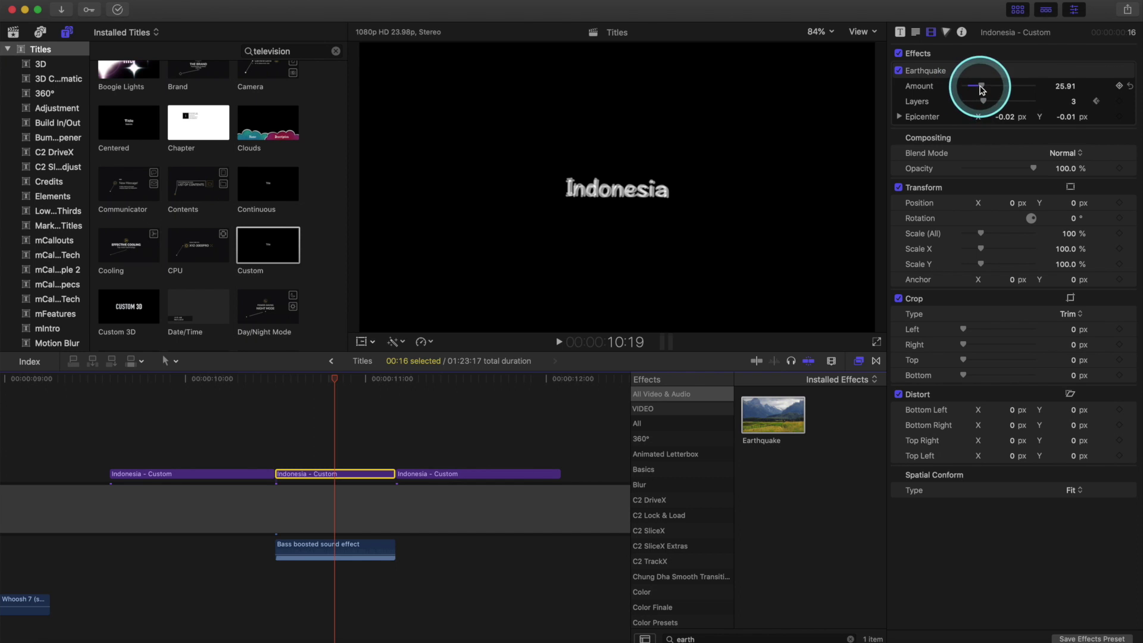
- Increase the Earthquake effect's Amount on the middle Indonesia title and play back the sequence
left_click_drag(981, 90, 1006, 89)
left_click(312, 413)
left_click(280, 434)
key("space")
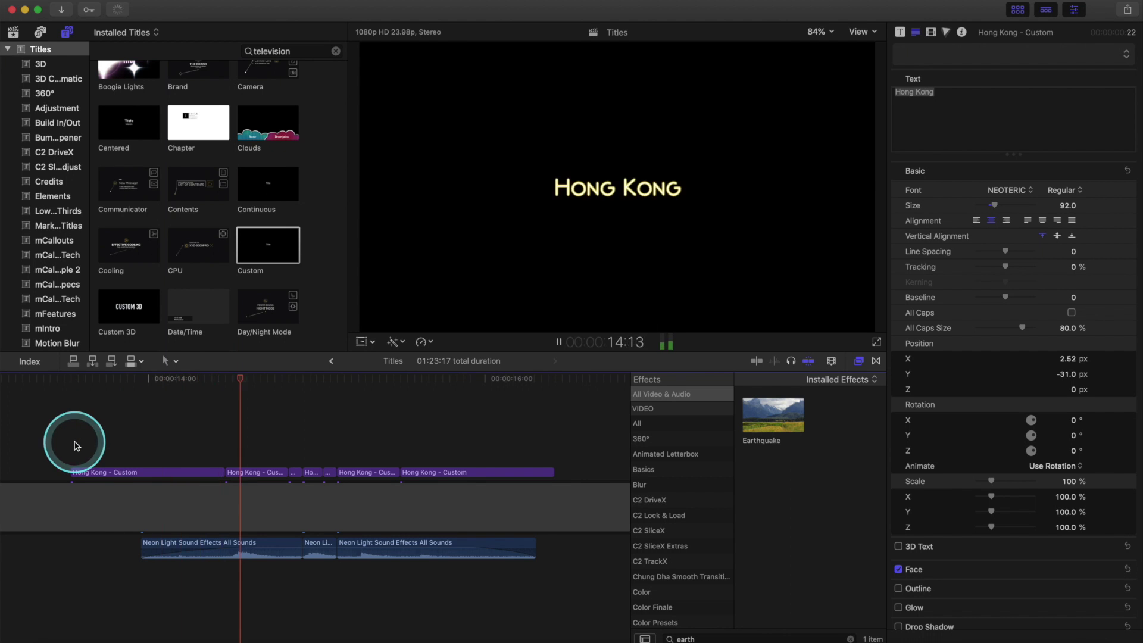
- Show the Glow settings of the second Hong Kong title segment, toggling its yellow glow to compare
left_click(253, 439)
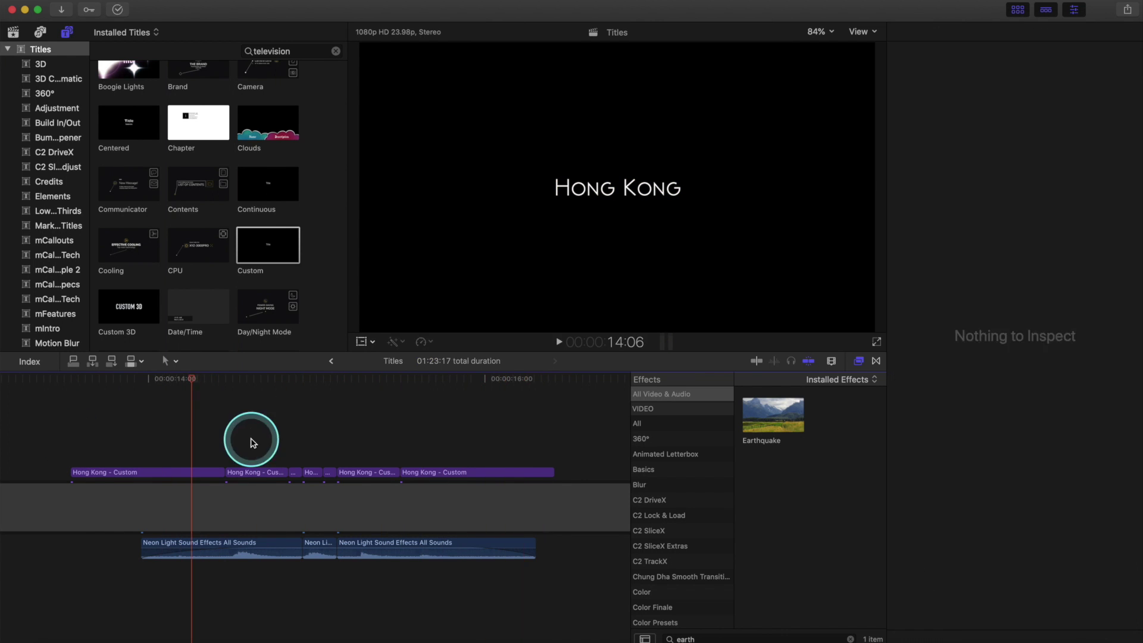
left_click(253, 472)
left_click(849, 384)
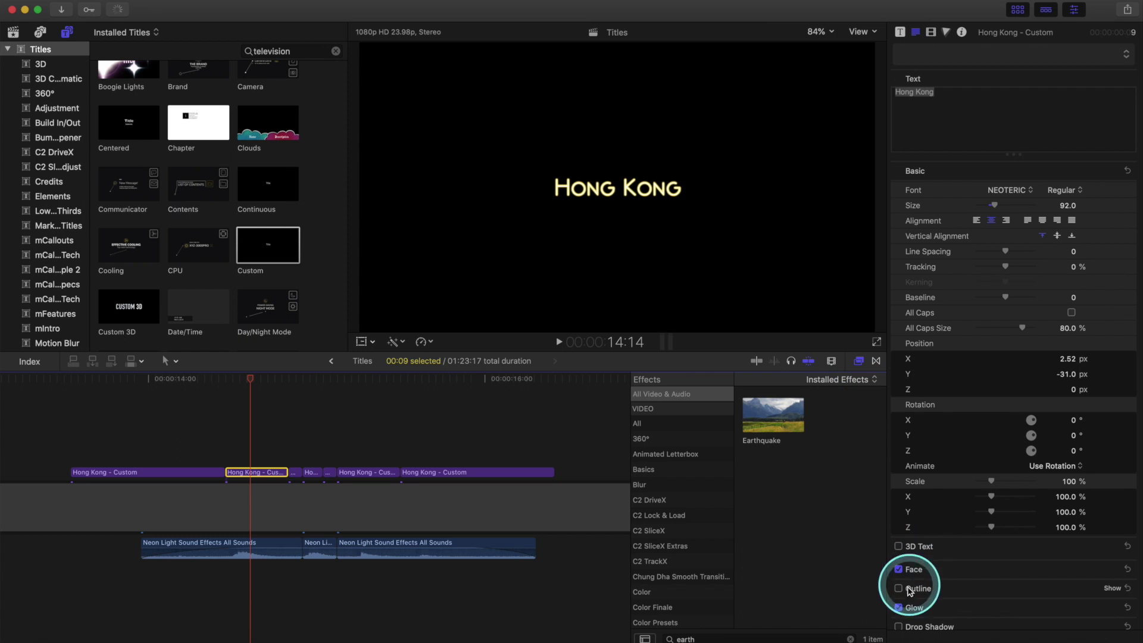
left_click(1113, 607)
scroll(1071, 596, "down", 3)
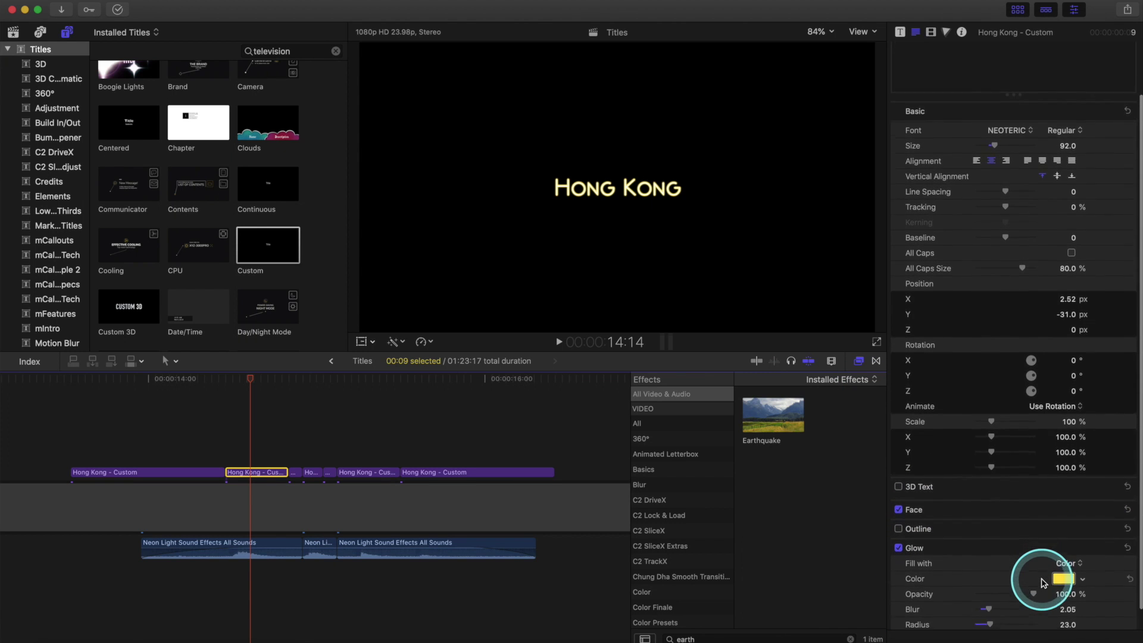
scroll(1043, 582, "down", 1)
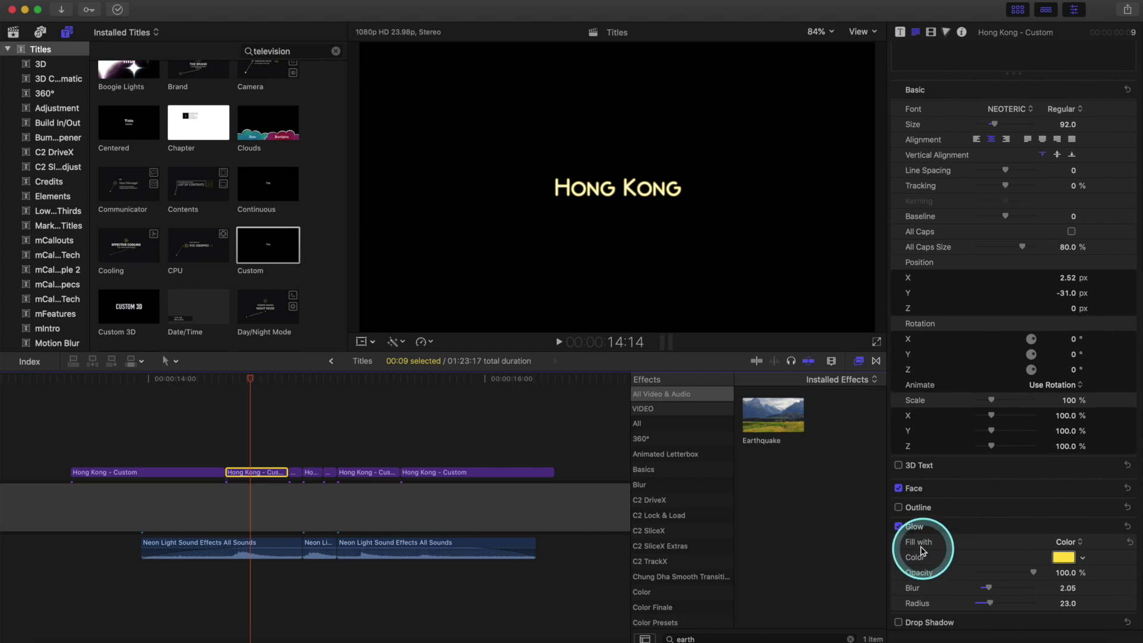
left_click(898, 527)
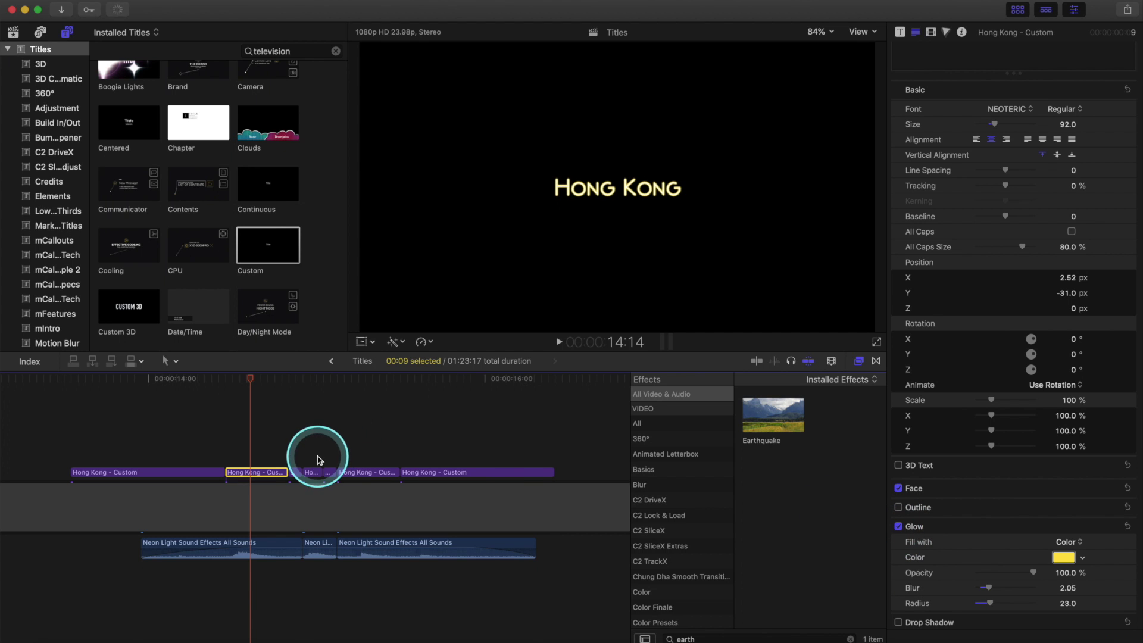
- Play back the Hong Kong title sequence and select the middle MEXICO CITY title
left_click(296, 454)
key("space")
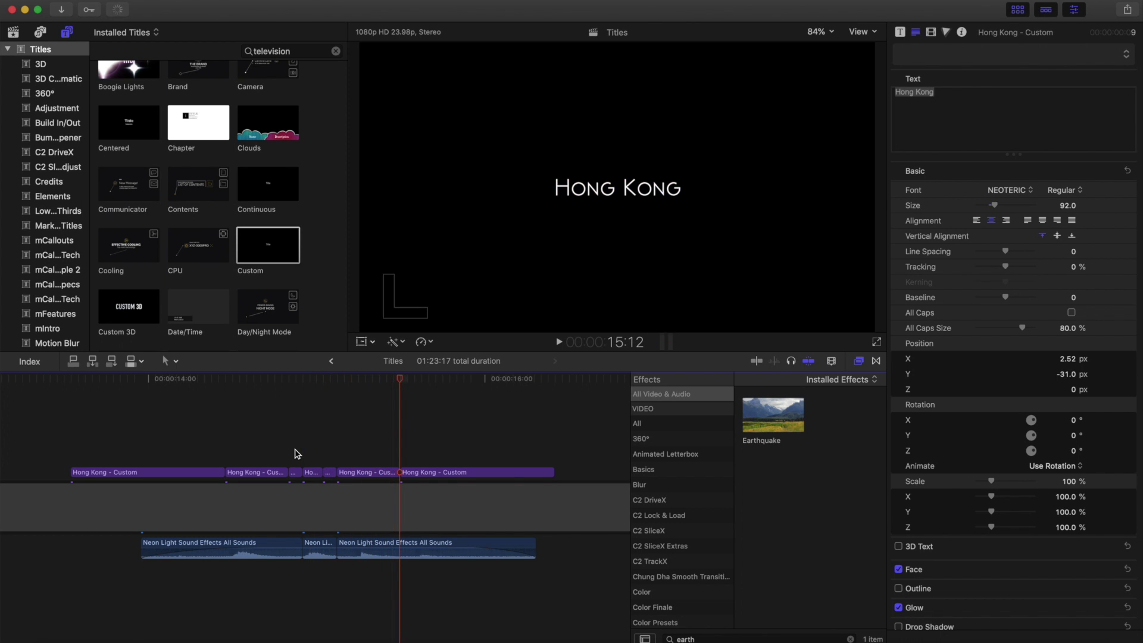
left_click(76, 442)
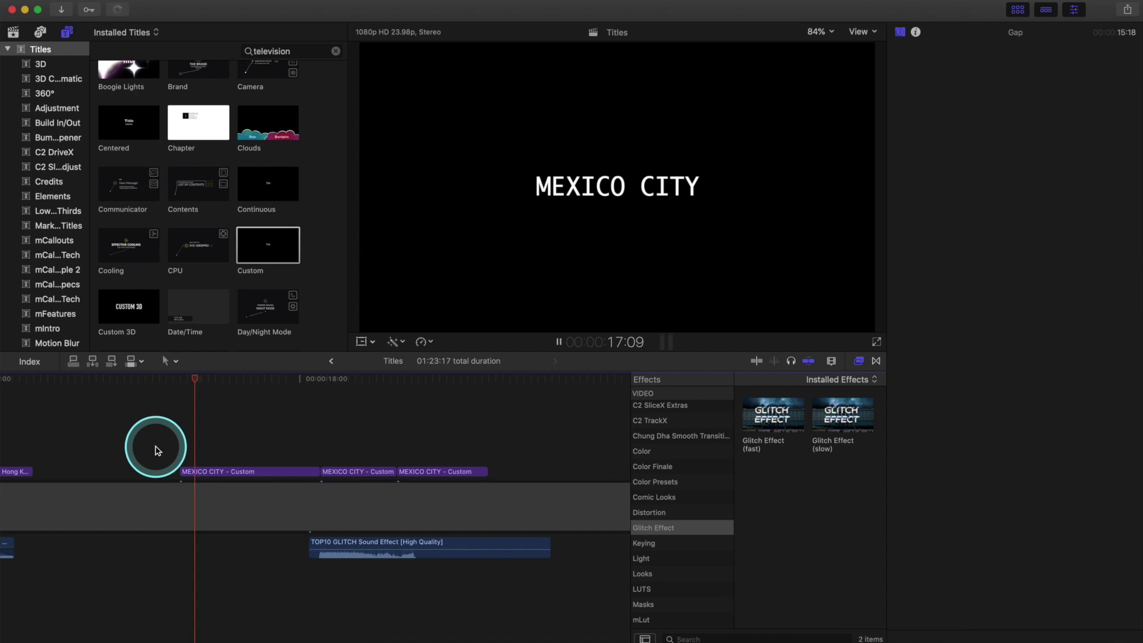
left_click(358, 466)
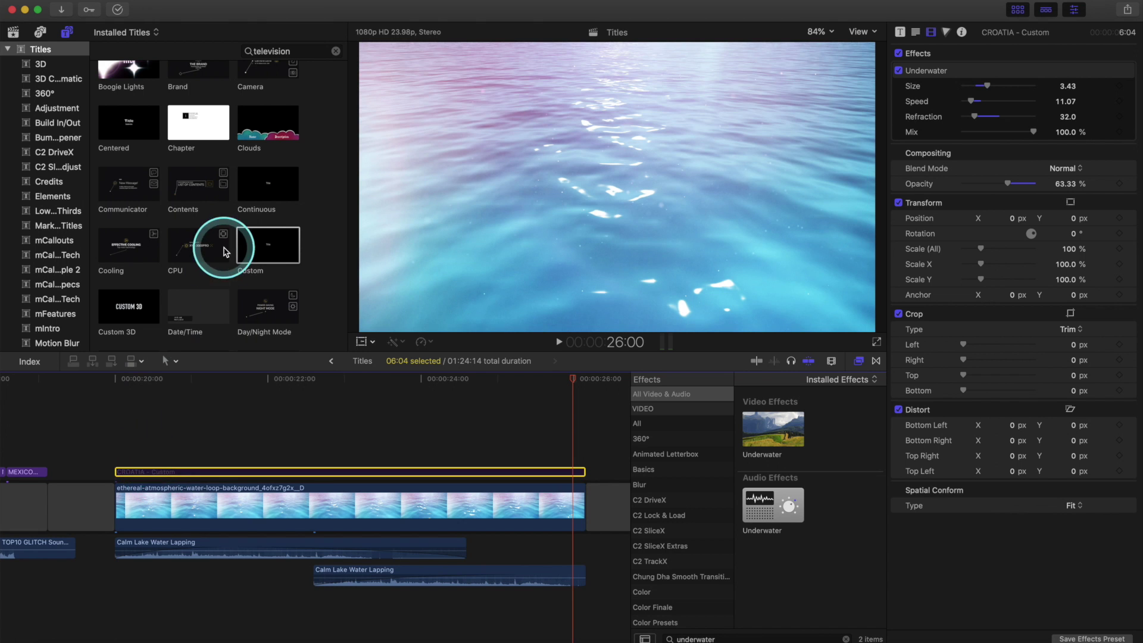
- Add a Custom title above the water background clip and extend it to the clip's end
left_click_drag(225, 251, 116, 440)
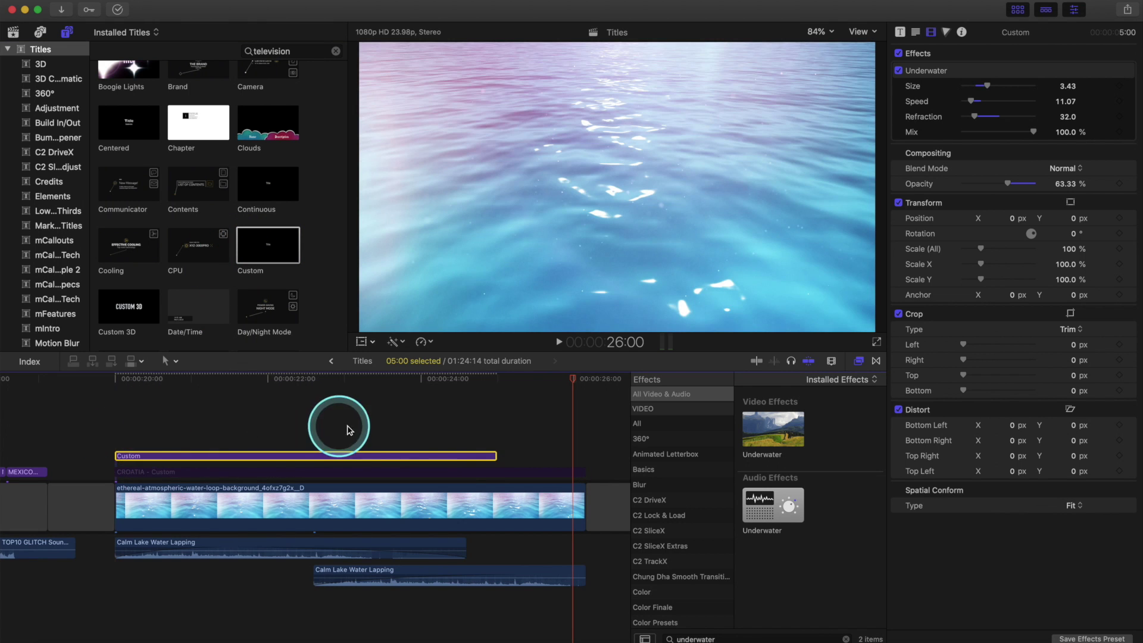
left_click_drag(494, 455, 576, 460)
left_click(326, 459)
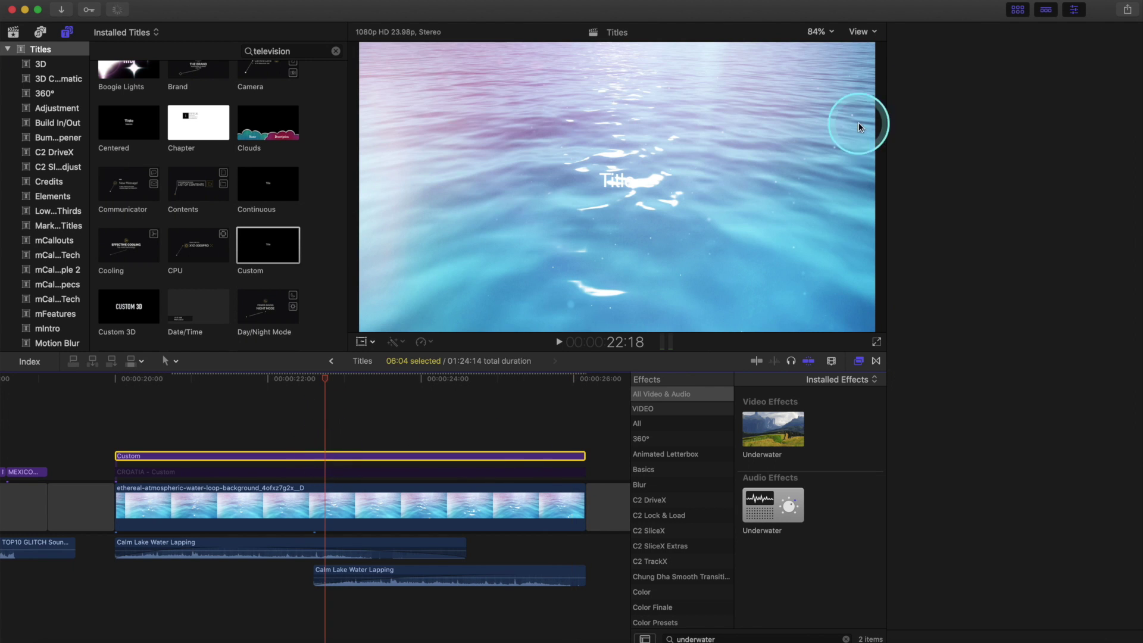
- Set the new title's text to CROATIA in Impact, size 166, and move it down to about Y -245 px
left_click(1011, 191)
left_click(1011, 298)
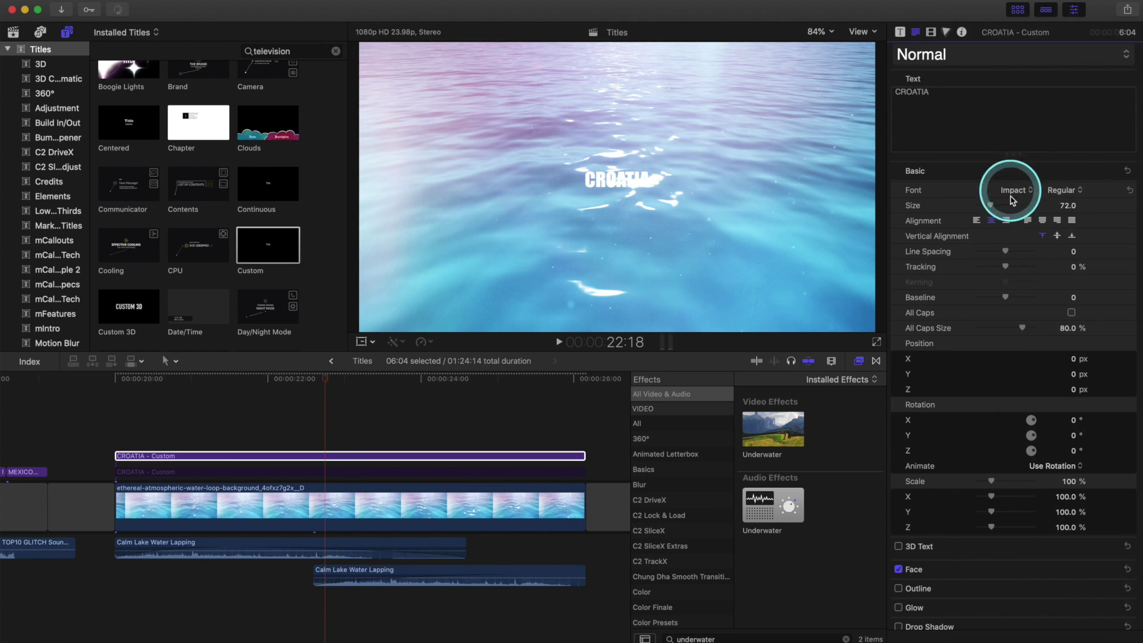
left_click_drag(991, 206, 1010, 204)
left_click_drag(598, 173, 597, 238)
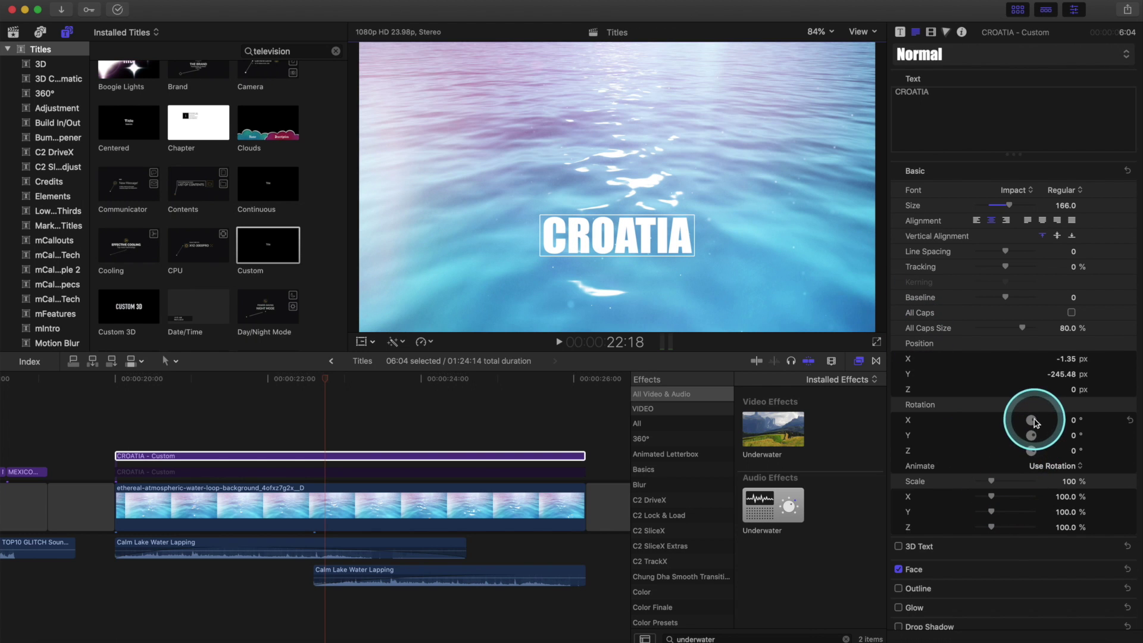
- Set the CROATIA text's X Rotation to about -57°, Scale to 128% and Tracking to about 15%
left_click_drag(1036, 423, 1037, 427)
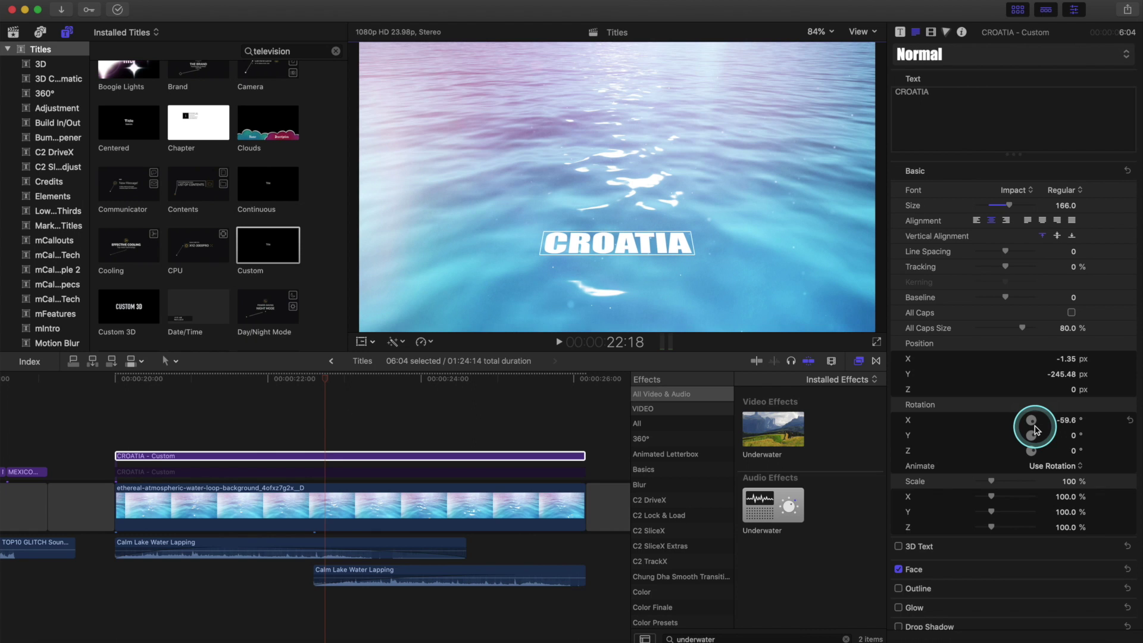
left_click_drag(1036, 429, 1036, 428)
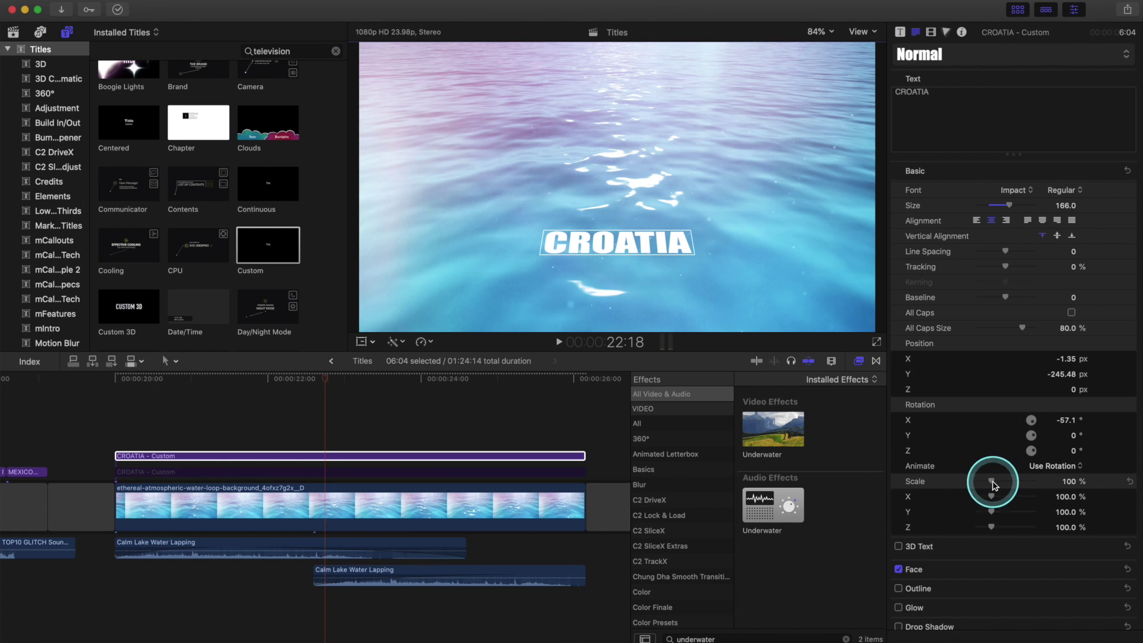
left_click_drag(991, 481, 994, 481)
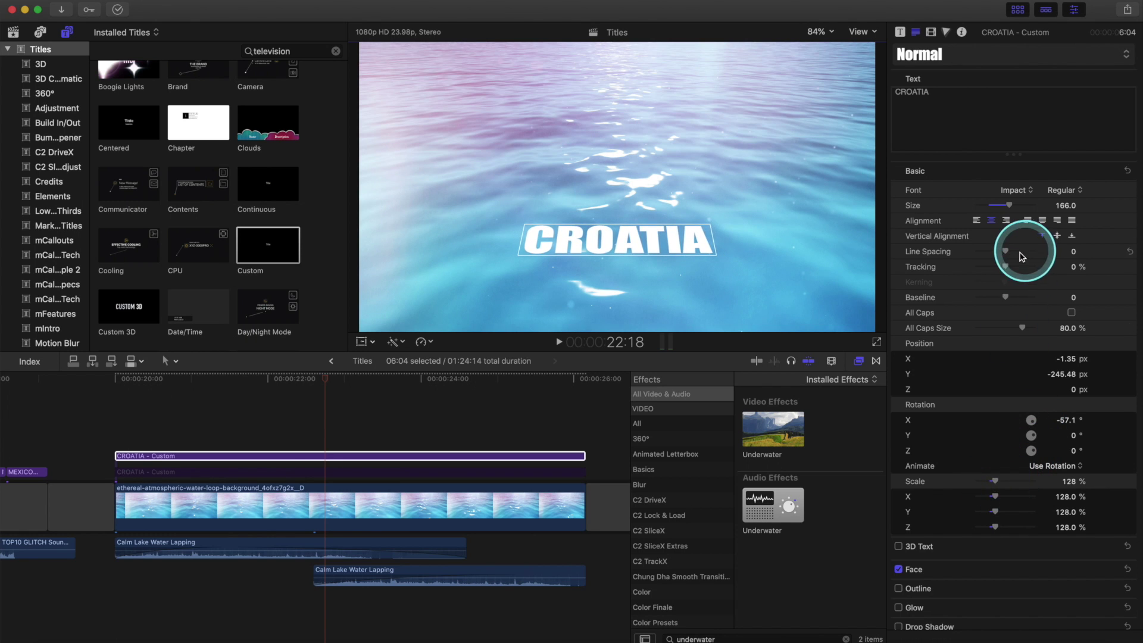
left_click_drag(1008, 268, 1012, 268)
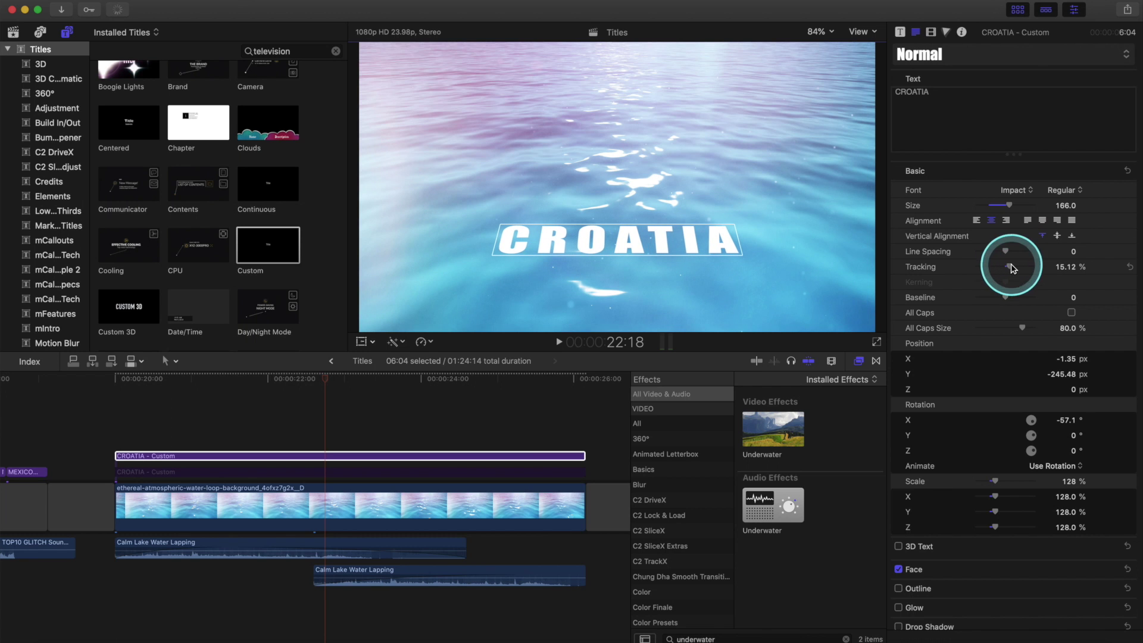
- Lower the CROATIA title's Opacity to about 48% and tilt its text to an X Rotation of about -66°
left_click(931, 36)
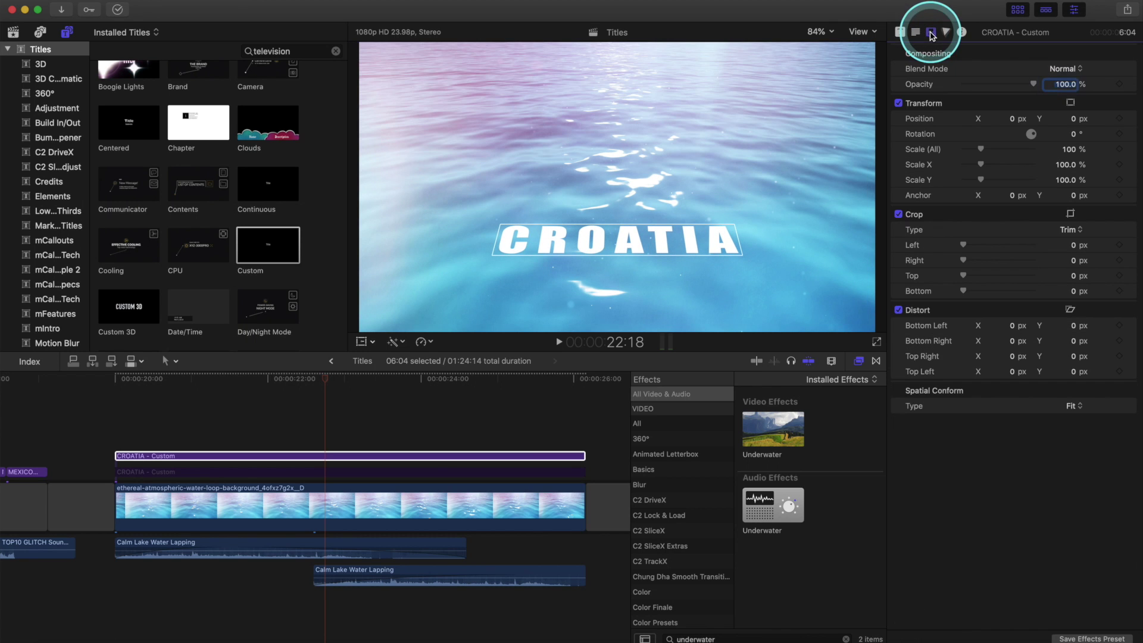
left_click_drag(1035, 84, 999, 89)
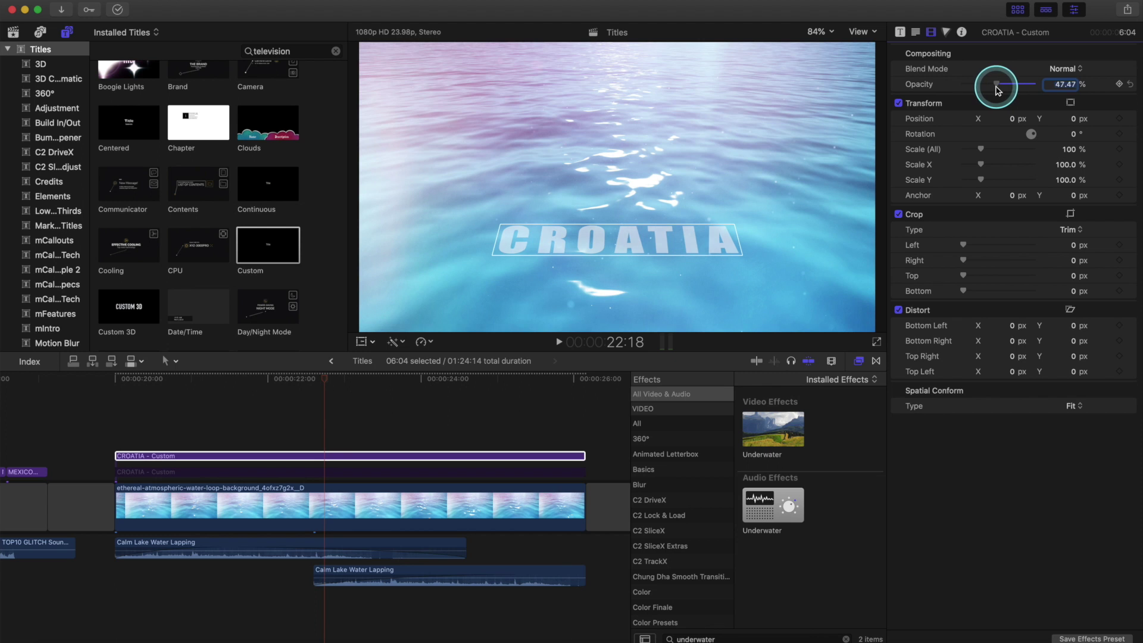
left_click(916, 32)
left_click_drag(1029, 421, 1034, 427)
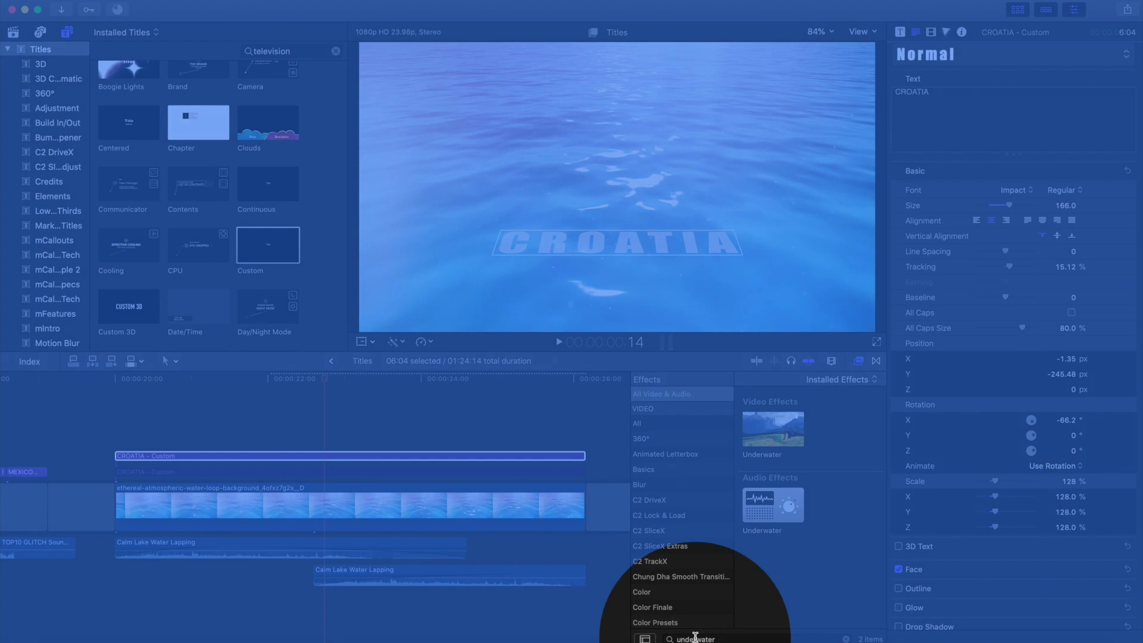
- Apply the Underwater video effect to the CROATIA title with Speed about 15.3 and Refraction about 23, and play it back
left_click(774, 431)
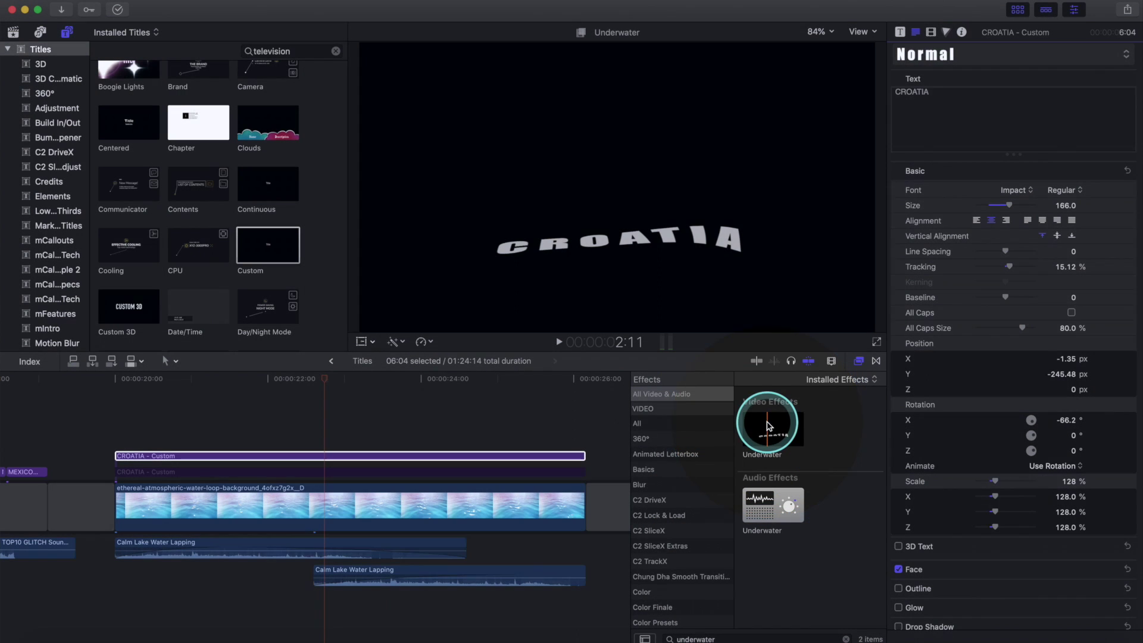
left_click_drag(774, 432, 375, 454)
left_click(930, 33)
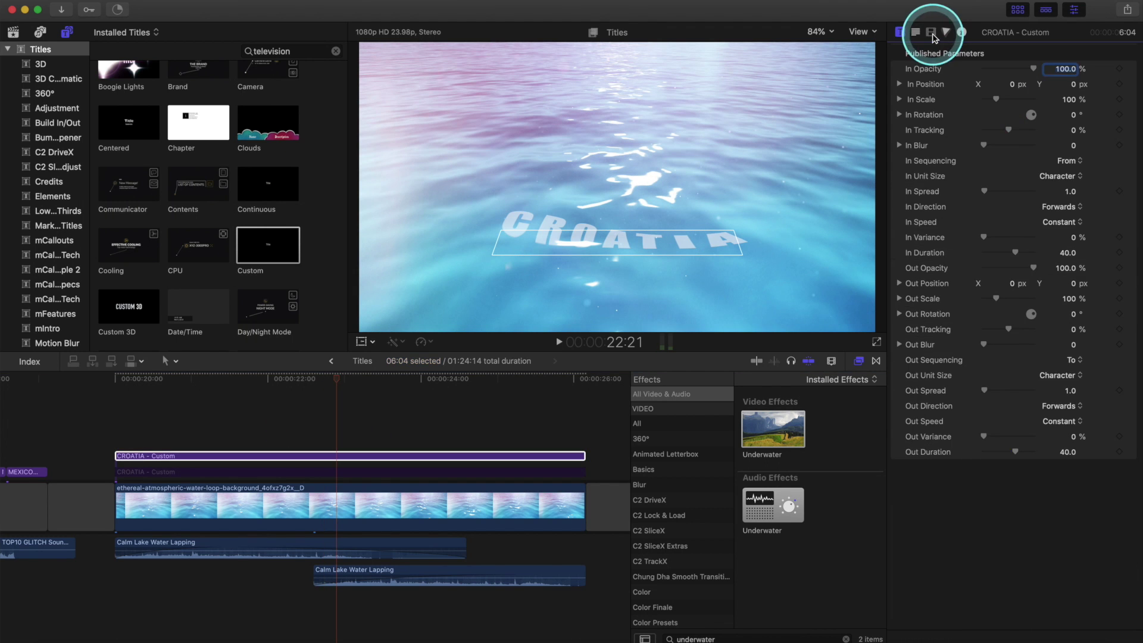
left_click(902, 71)
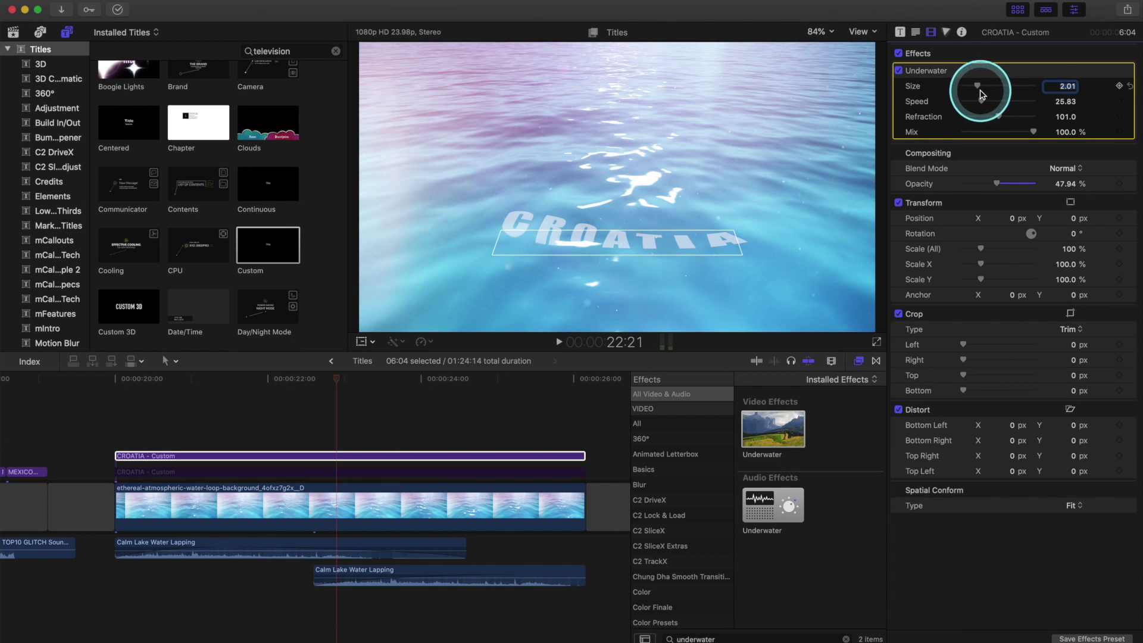
left_click_drag(983, 99, 978, 116)
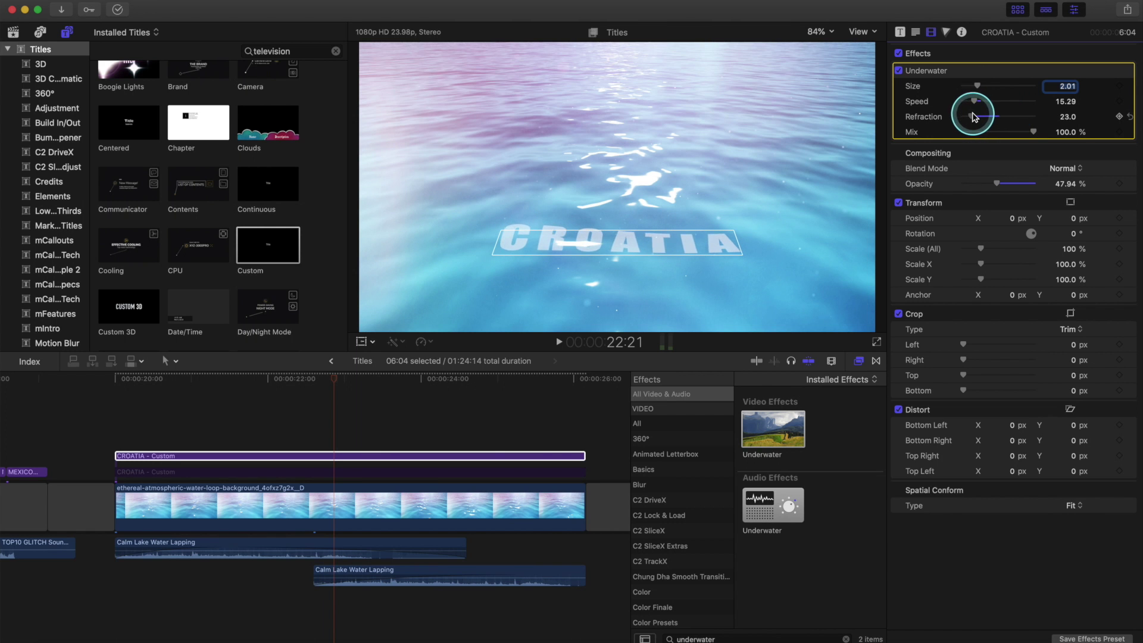
key("space")
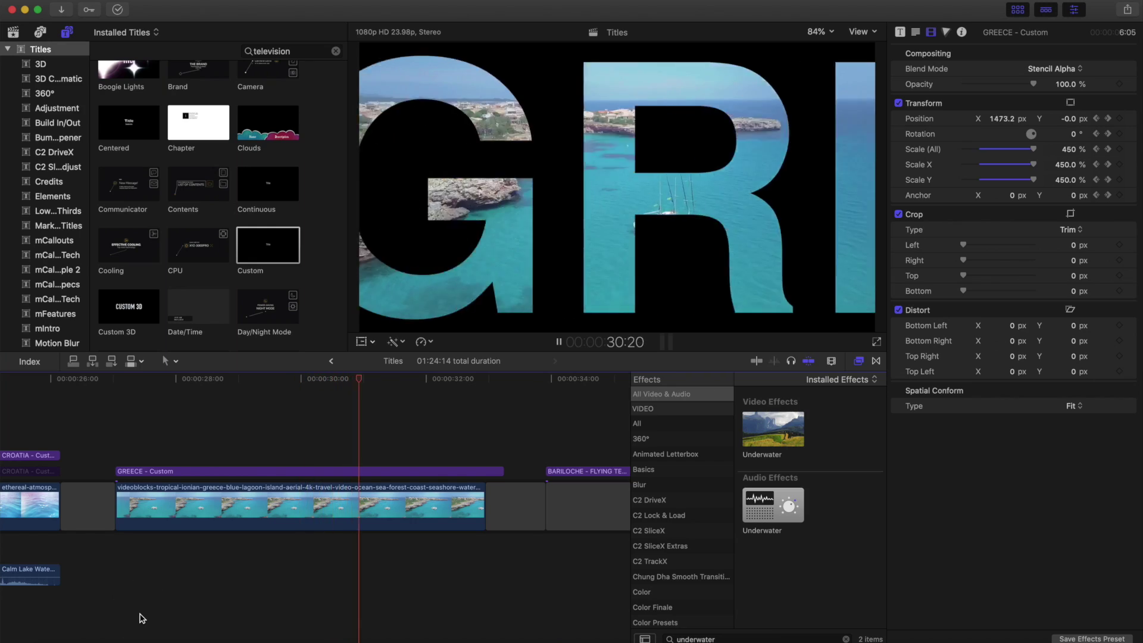
- Disable the existing GREECE title in the timeline
left_click(270, 479)
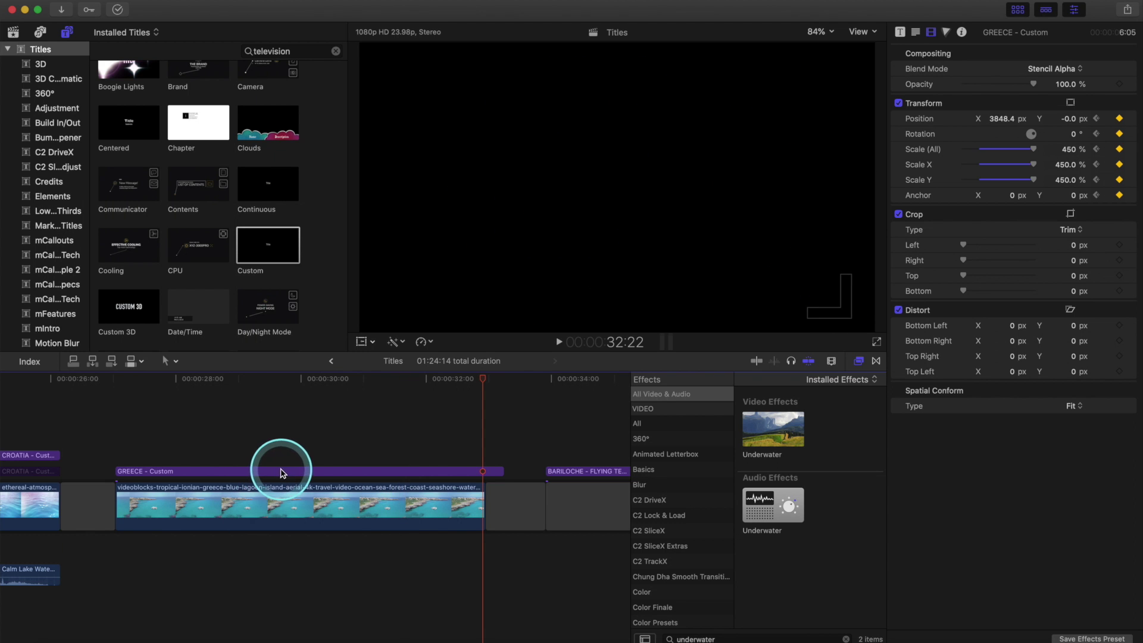
left_click(281, 470)
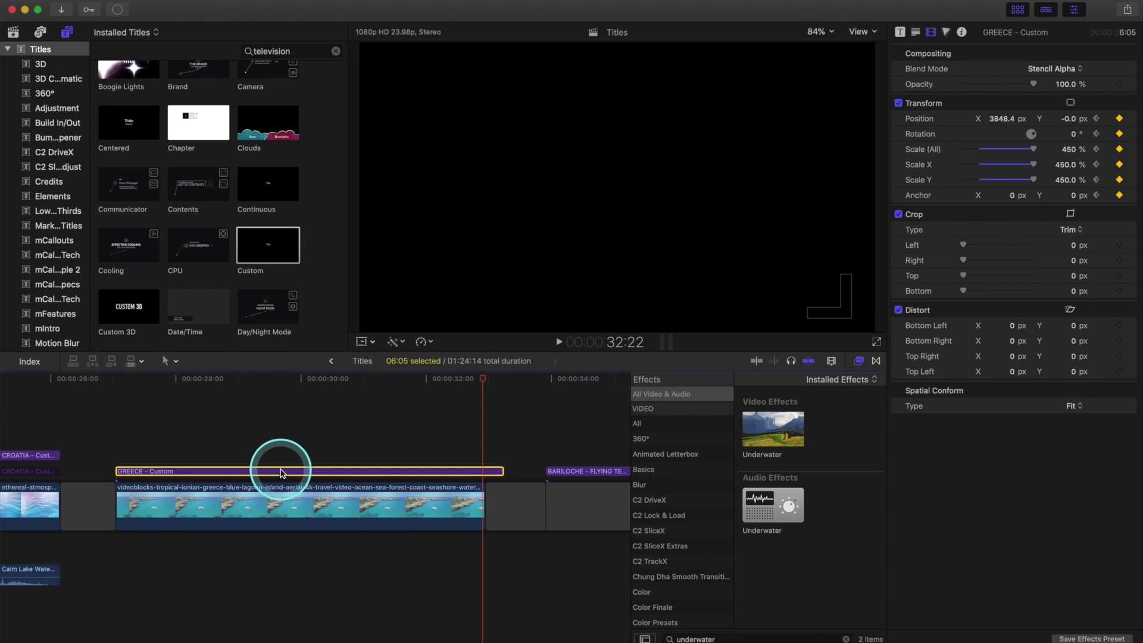
key("v")
- Add a Custom title above the Greece coastline clip and extend it to the clip's end
left_click_drag(270, 251, 122, 453)
left_click(398, 455)
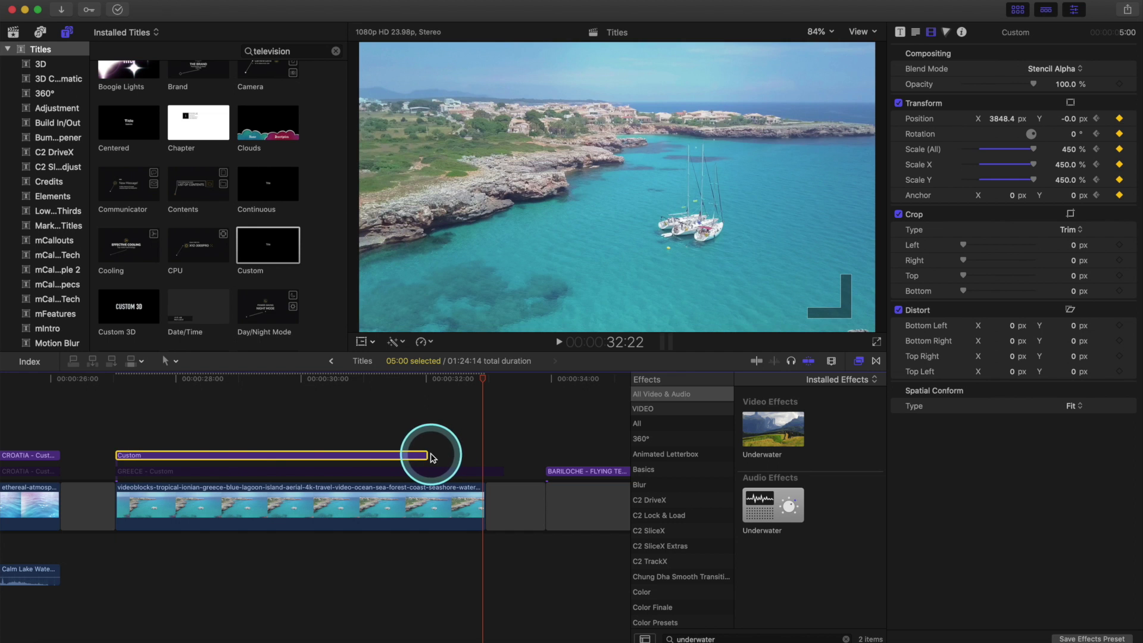
left_click_drag(425, 456, 485, 466)
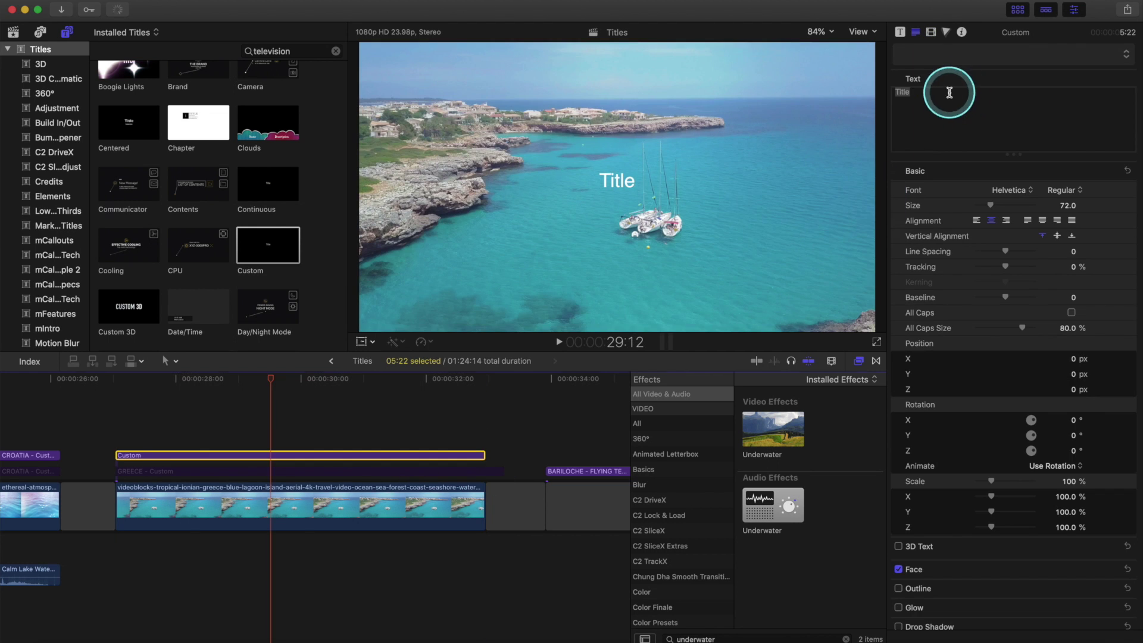
- Change the title text to GREECE, set its size to 288 and move it to about X 7, Y -104 px
double_click(949, 92)
type("GREEVE")
key("BackSpace")
key("BackSpace")
type("CE")
left_click_drag(990, 205, 1054, 207)
left_click_drag(638, 151, 640, 178)
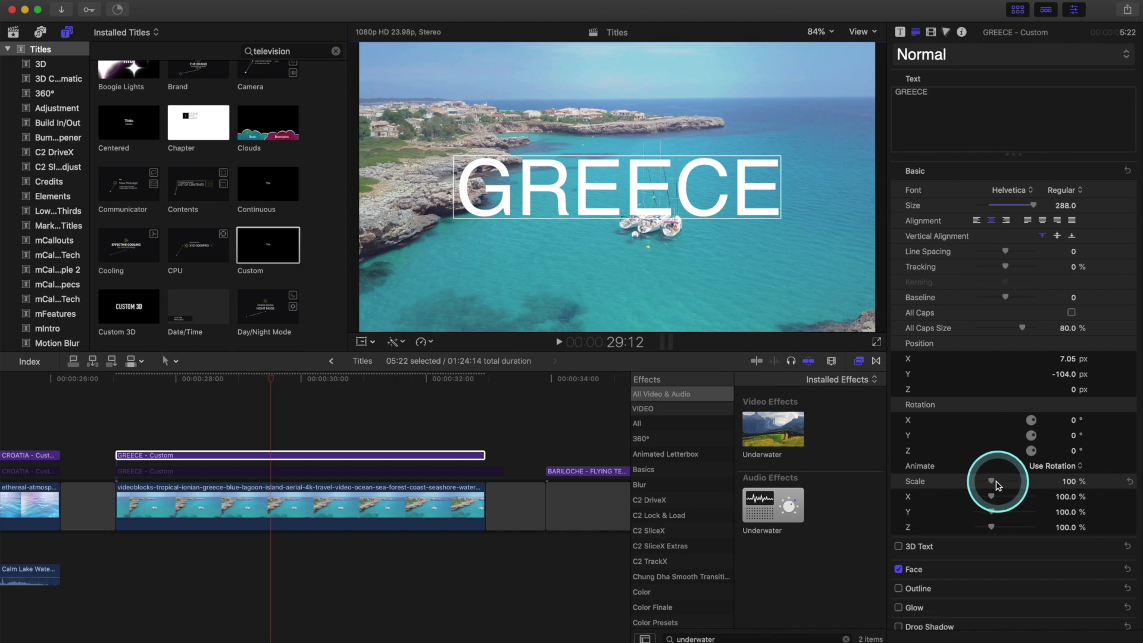
- Scale the GREECE text to about 157% and set the title's blend mode to Stencil Alpha
left_click_drag(998, 485, 1003, 485)
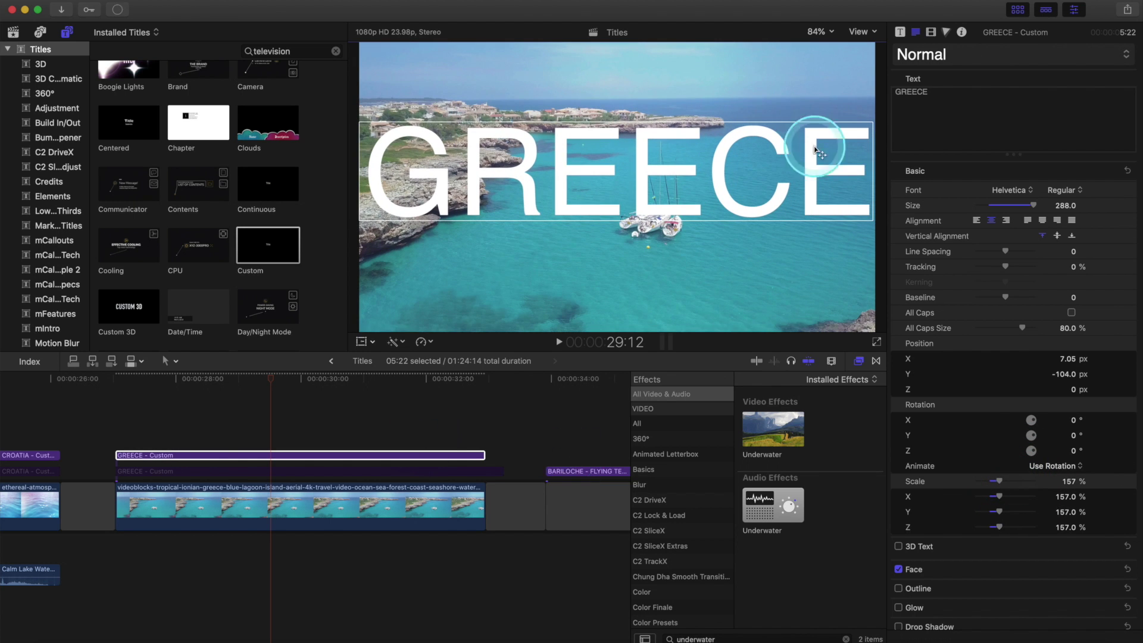
left_click(932, 33)
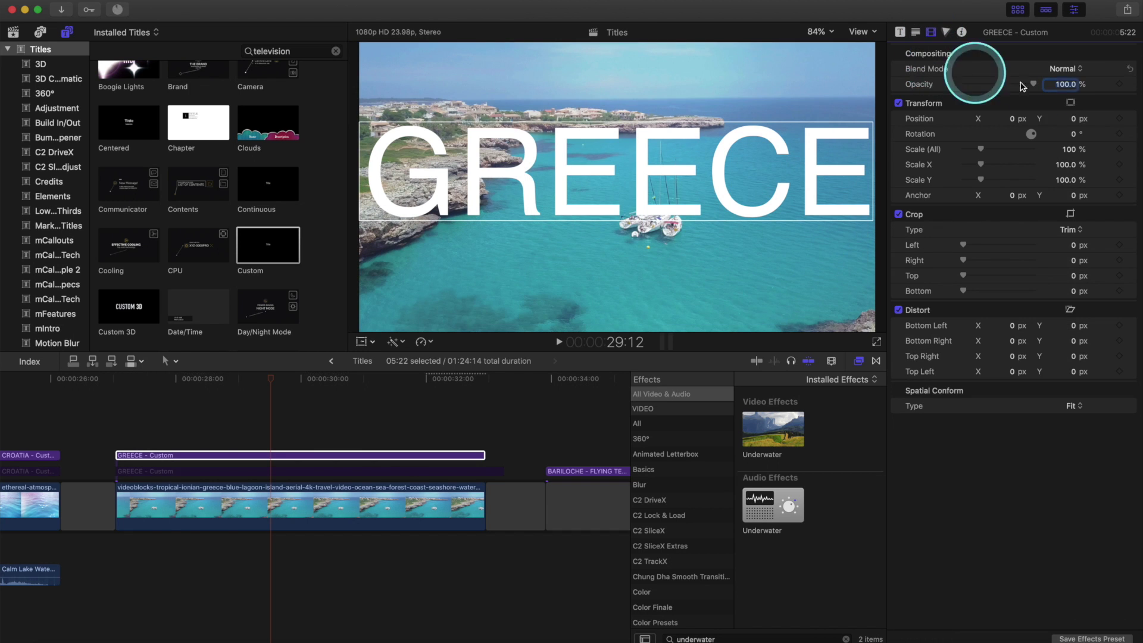
left_click(1070, 69)
left_click(1074, 337)
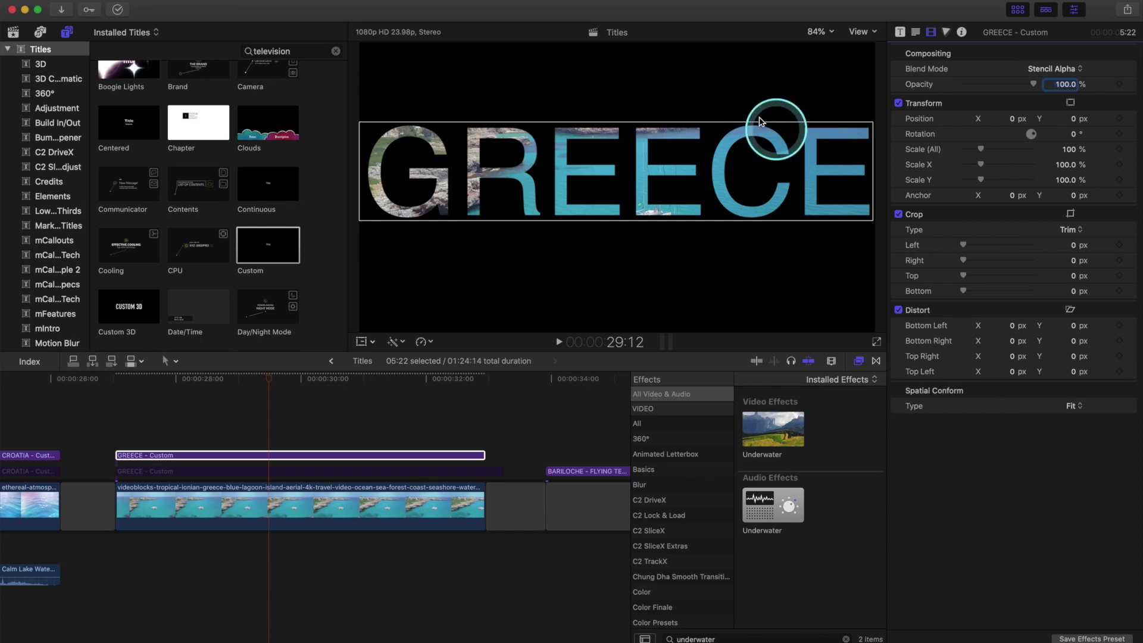
- Zoom the viewer out to 25%, enlarge the GREECE title to about 270% and shift it to about X -3513 px
left_click(817, 32)
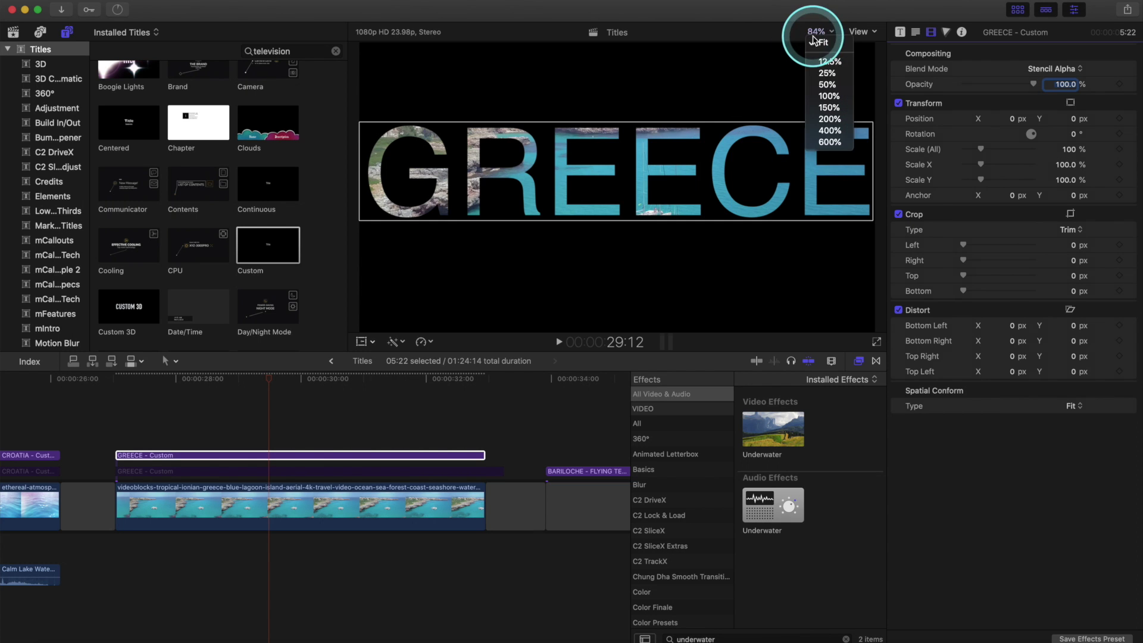
left_click(826, 73)
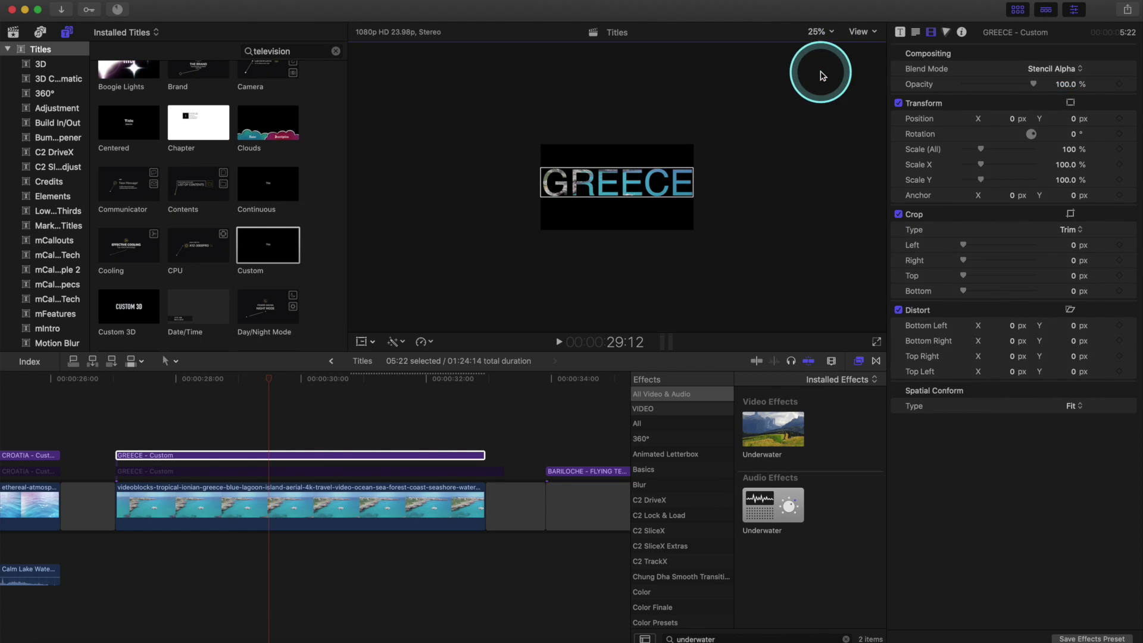
left_click(369, 344)
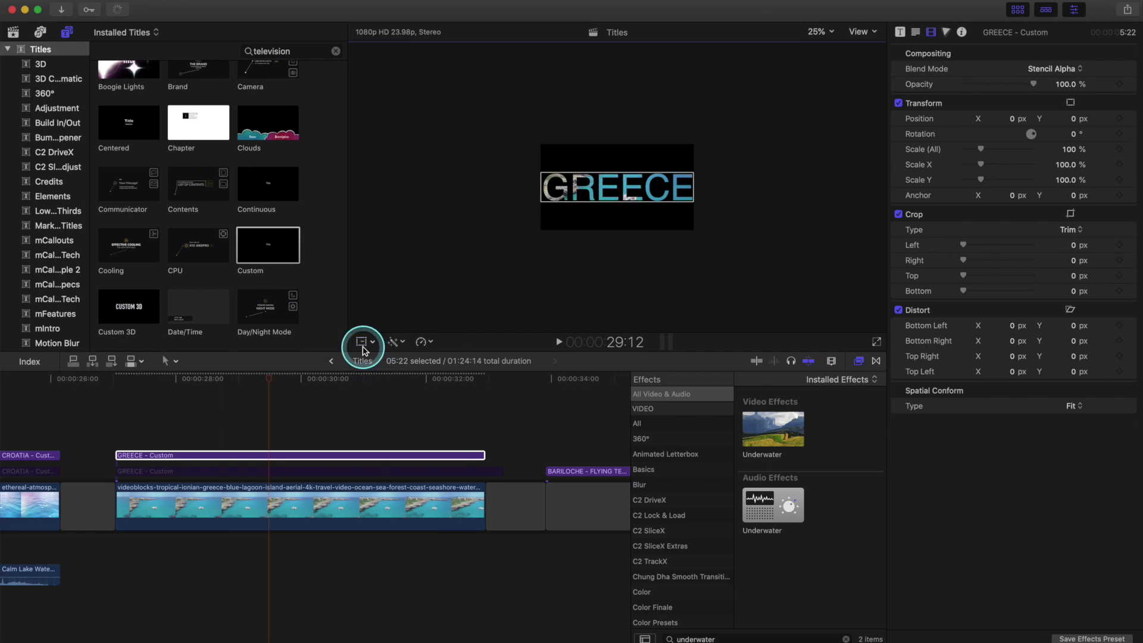
left_click_drag(701, 230, 725, 304)
left_click_drag(616, 188, 332, 185)
left_click(132, 427)
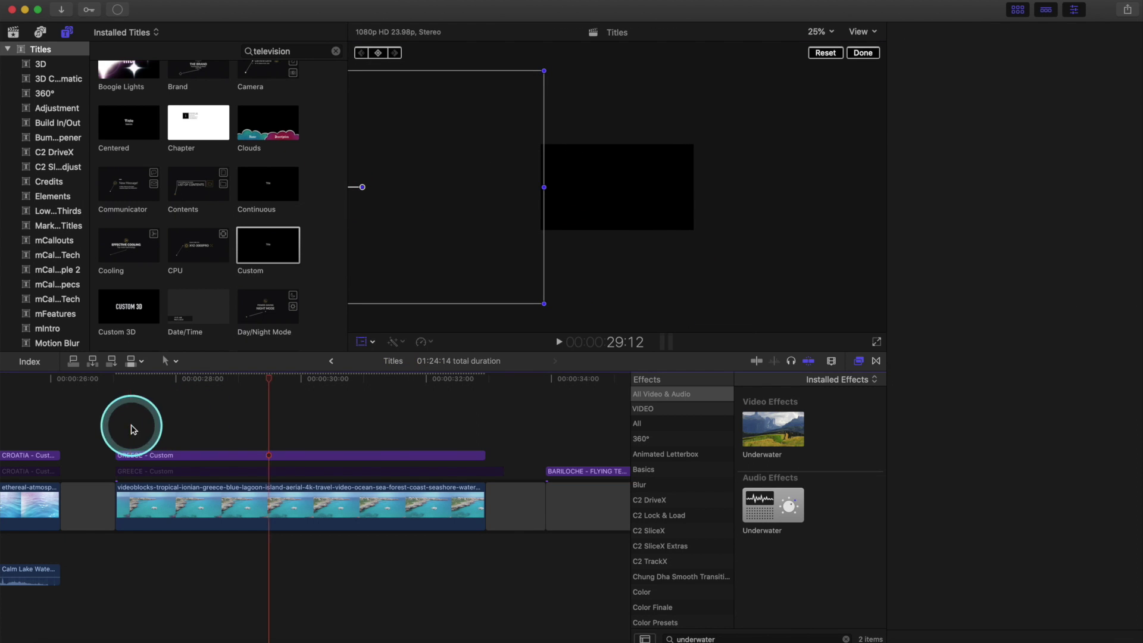
left_click(119, 455)
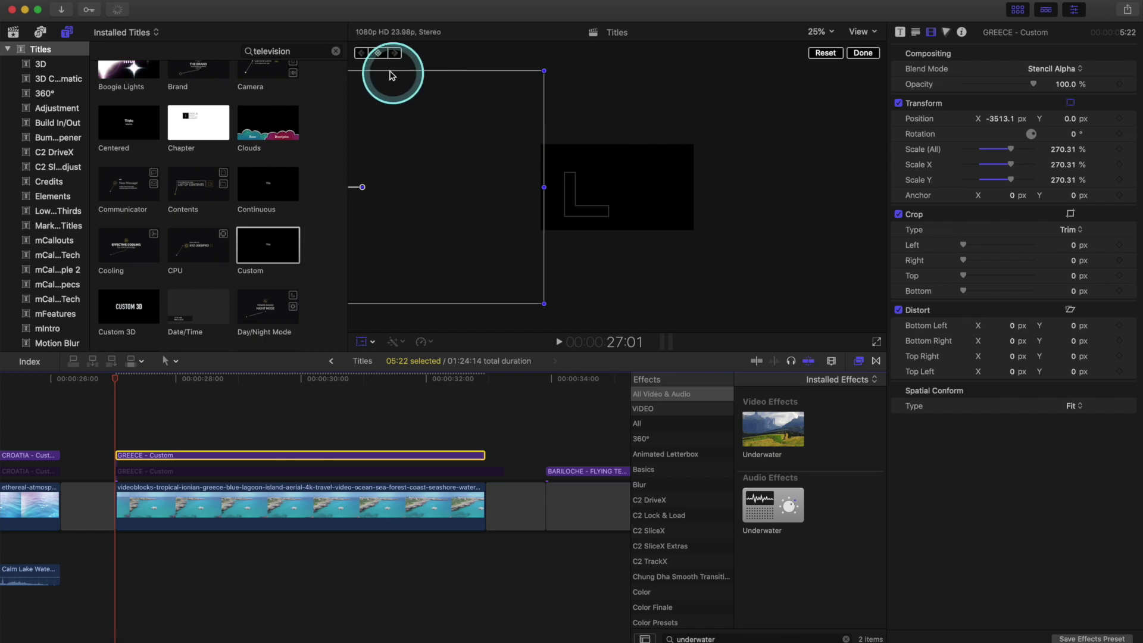
- Keyframe the GREECE title at its end to about X 3545 px and play back the horizontal sweep
left_click(484, 417)
left_click_drag(351, 172, 914, 185)
left_click(866, 52)
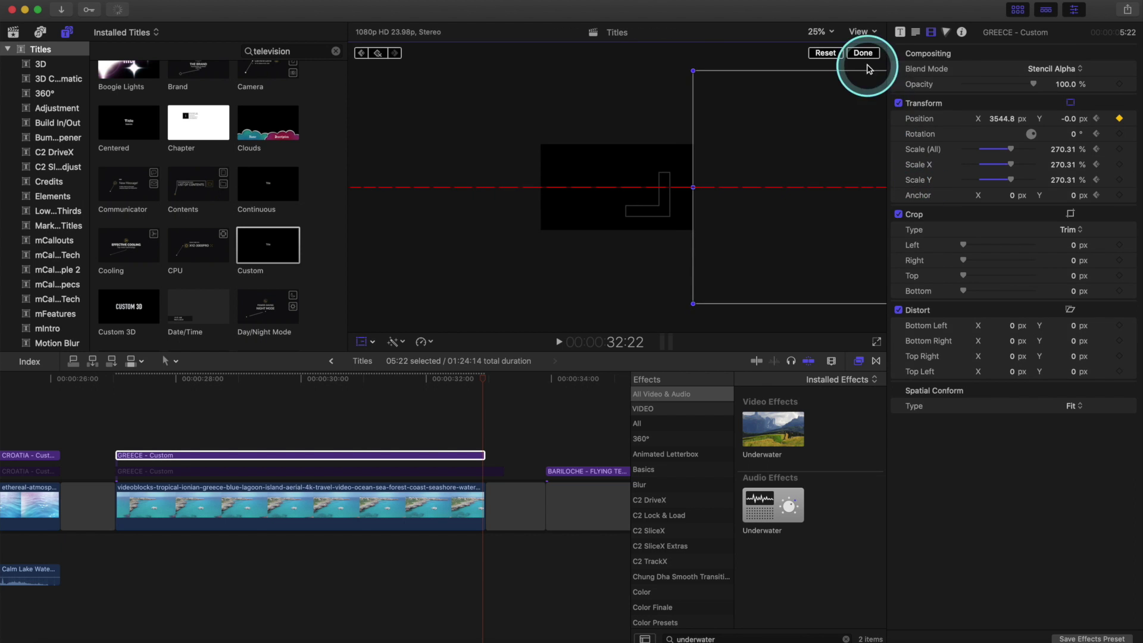
left_click(156, 447)
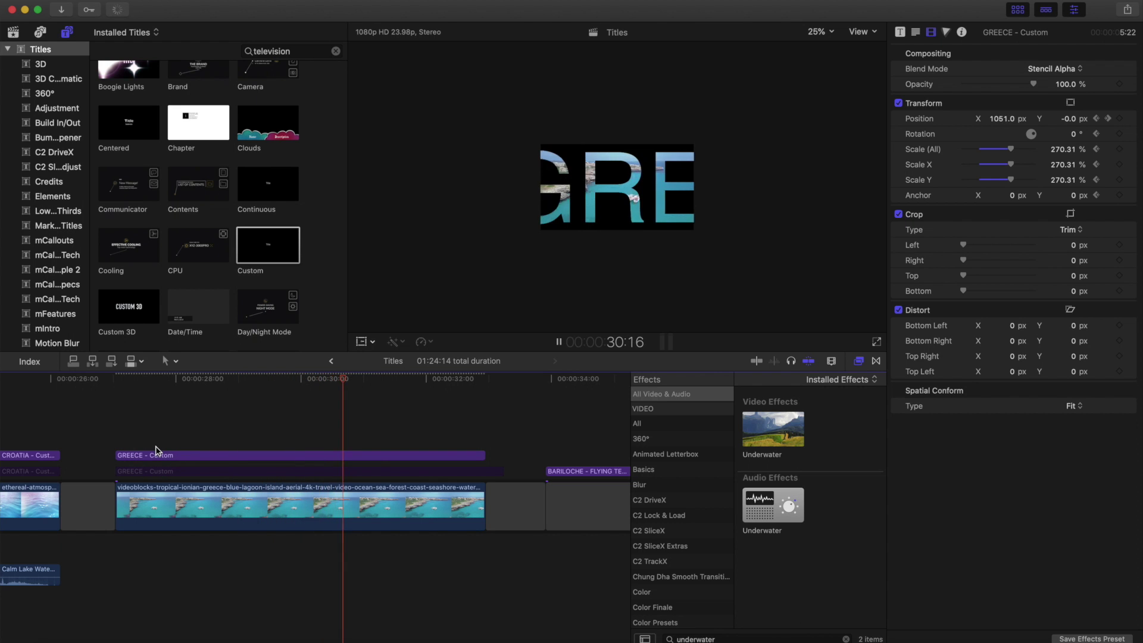
- Set the GREECE title's In Position Z to -3000 px and its In Unit Size to Word
left_click(132, 455)
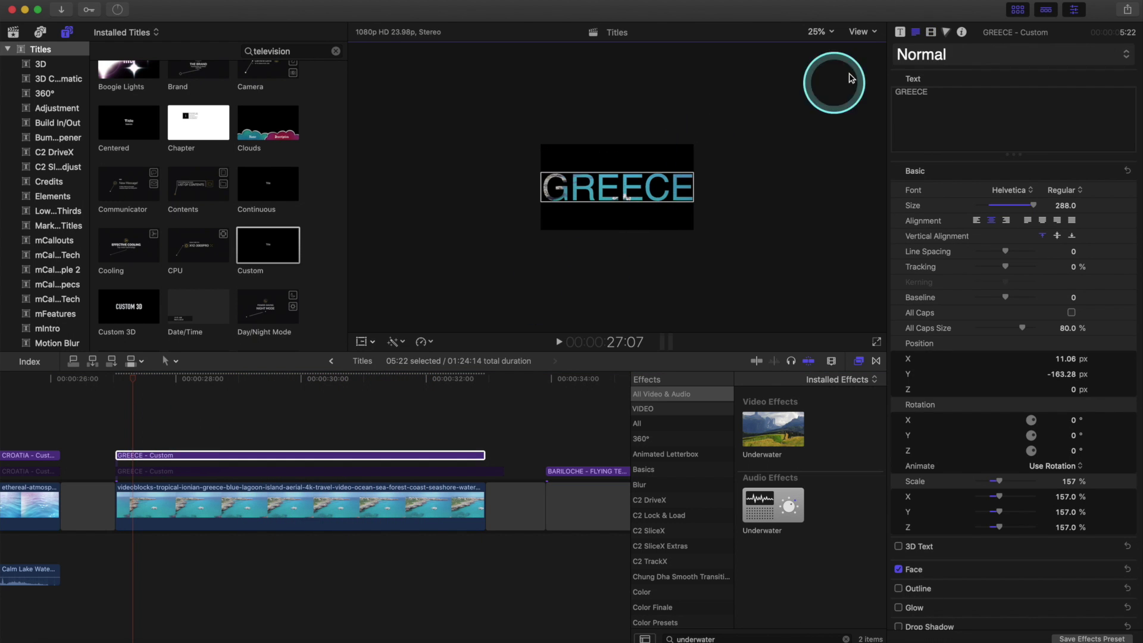
left_click(900, 32)
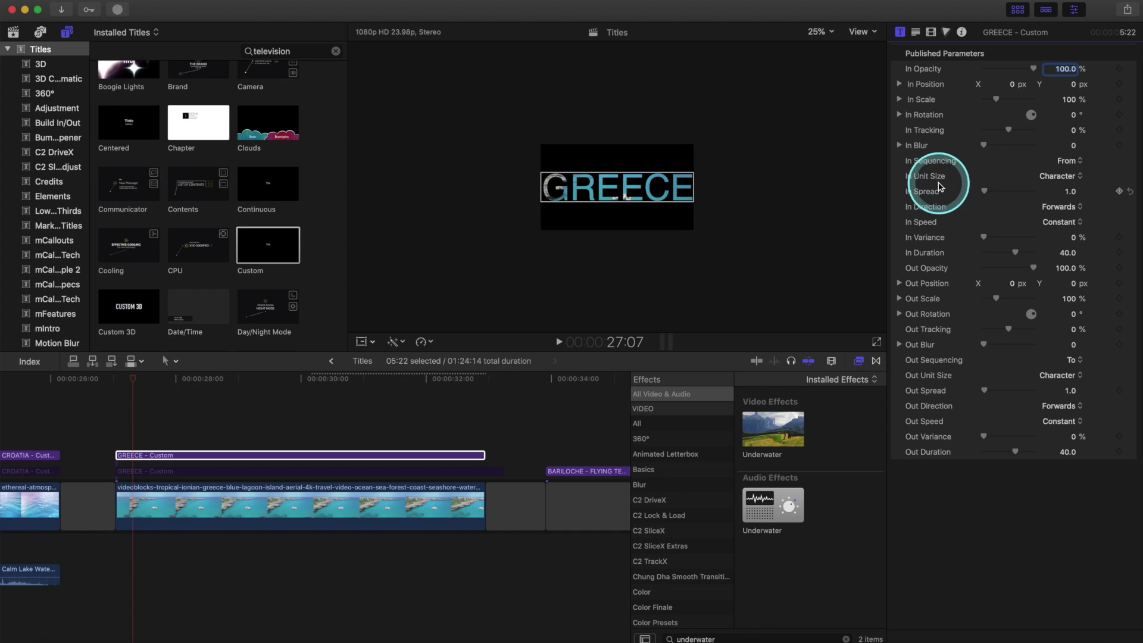
left_click(900, 84)
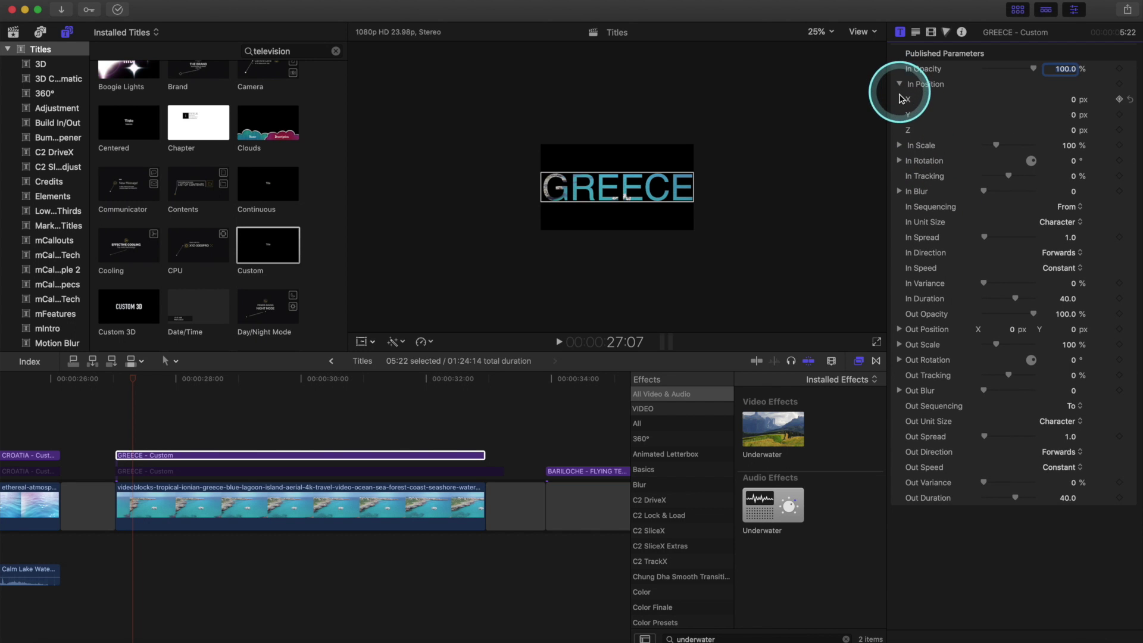
left_click(1064, 206)
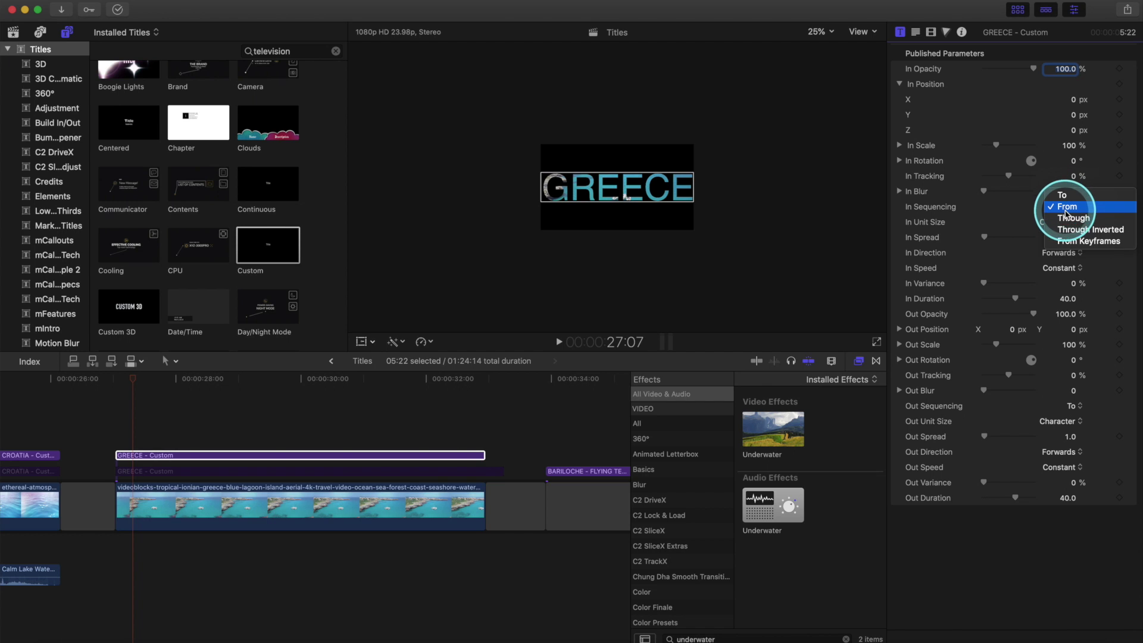
left_click(1067, 210)
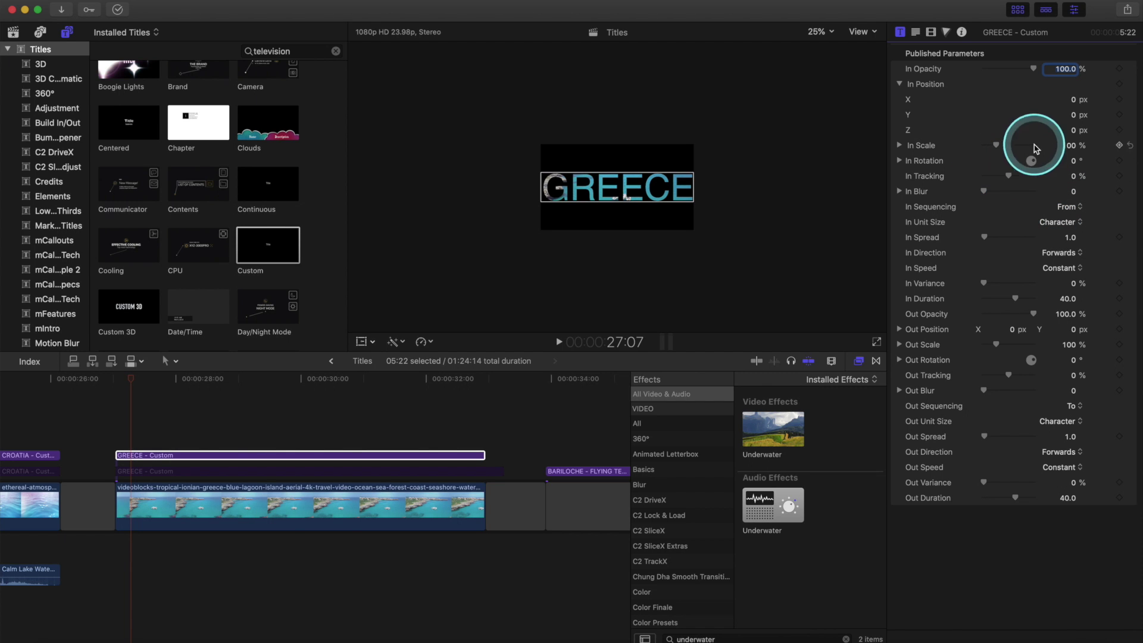
left_click(1072, 130)
type("-10")
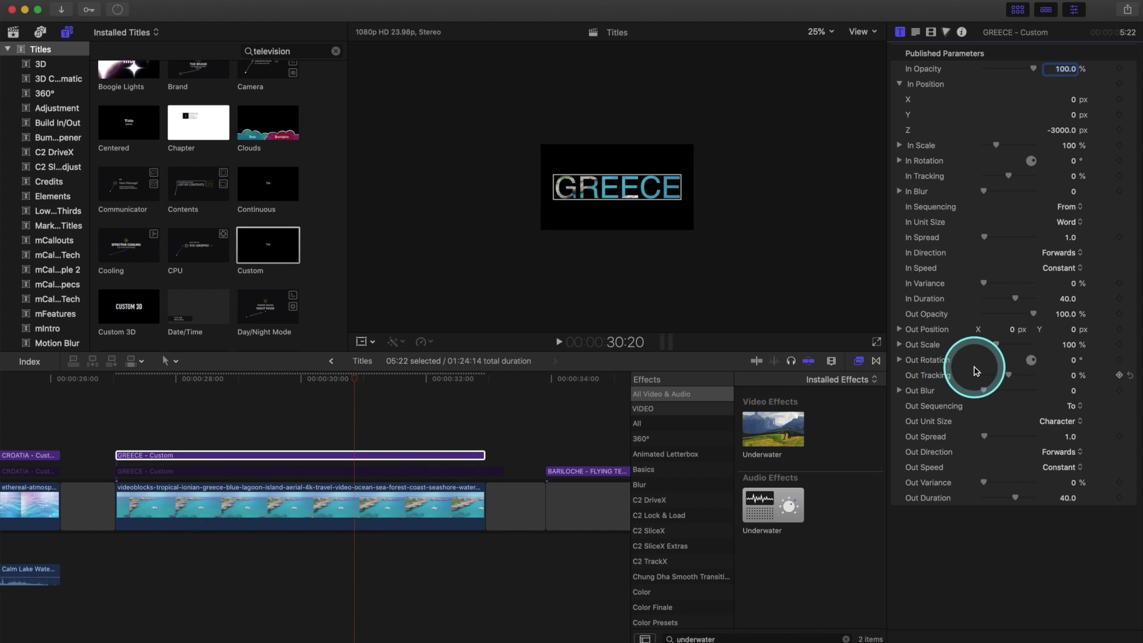
- Set the GREECE title's Out Unit Size to Word and its Out Position Z to 250 px
left_click(899, 331)
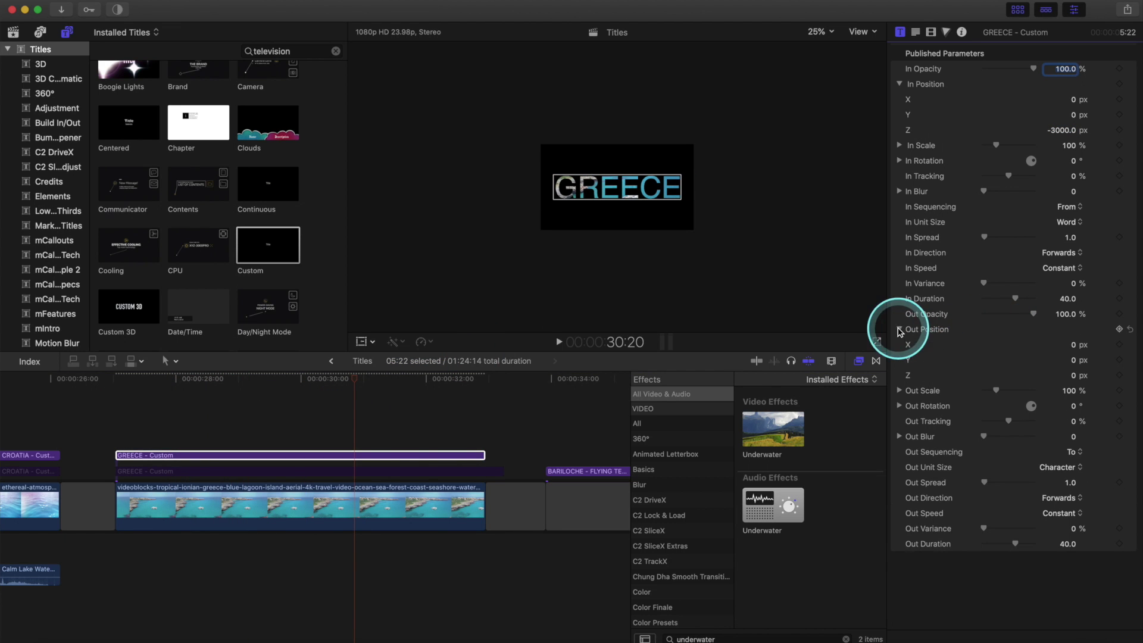
left_click(1072, 468)
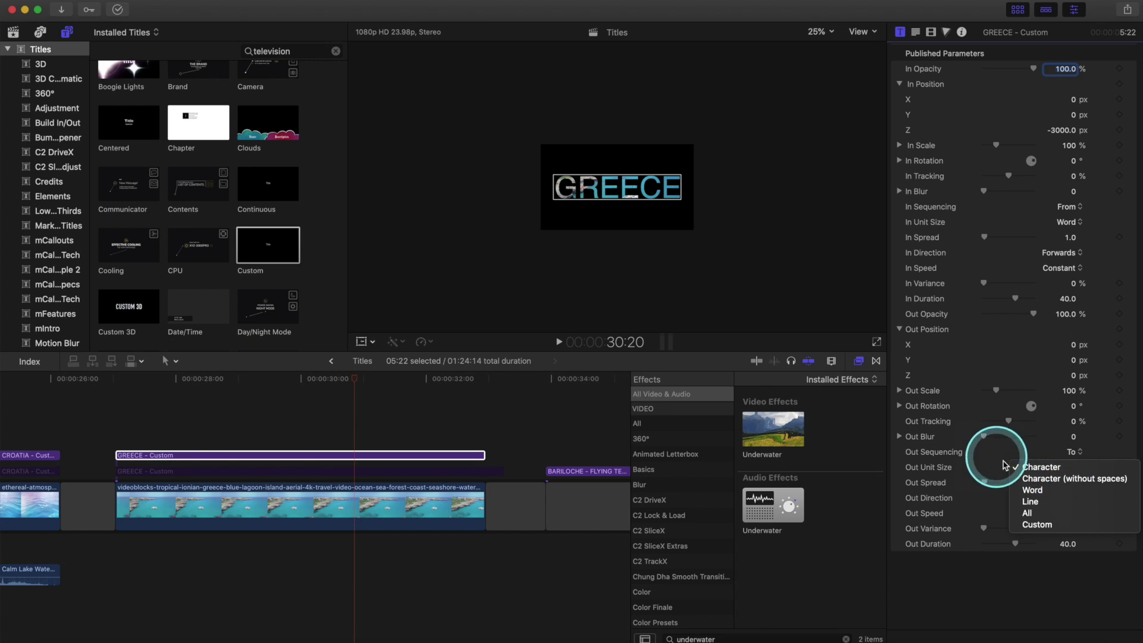
left_click(1025, 490)
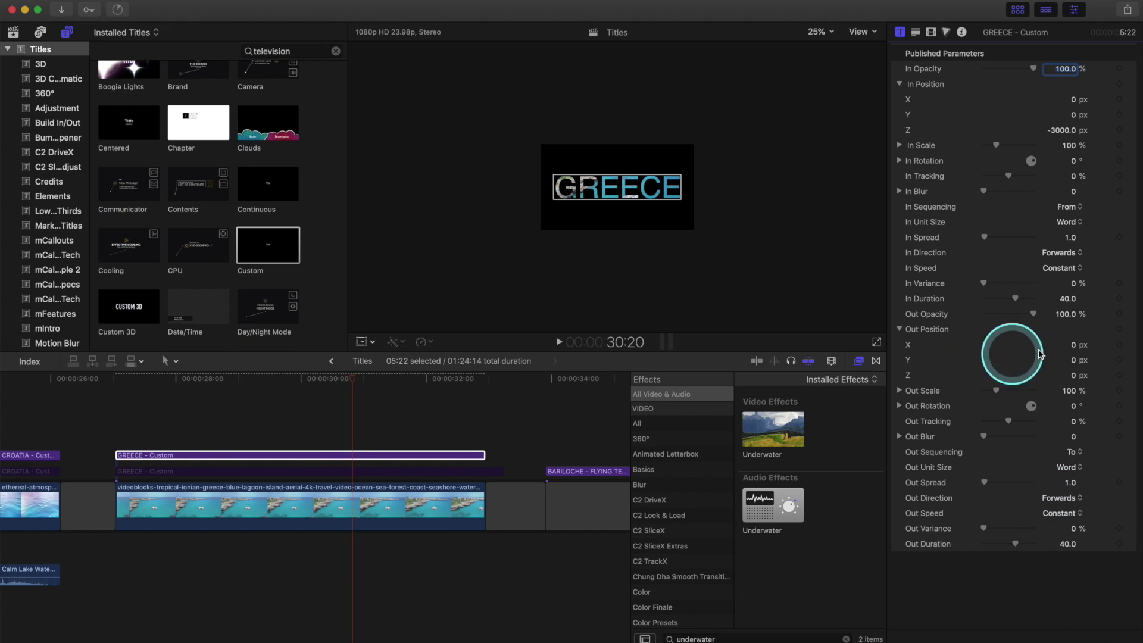
left_click(1074, 377)
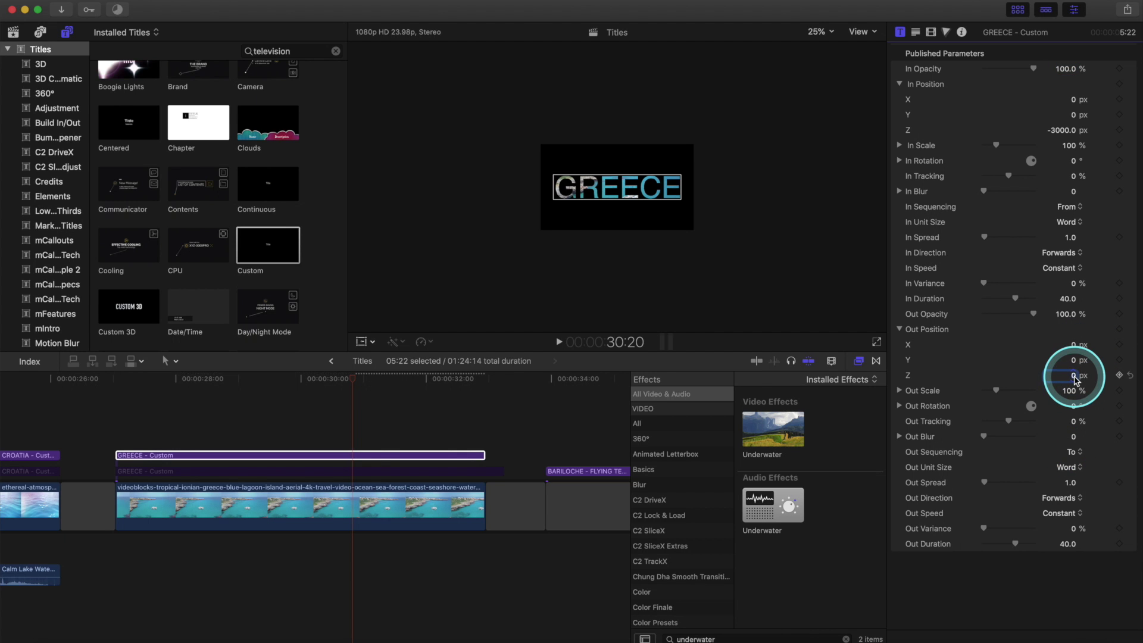
key("Return")
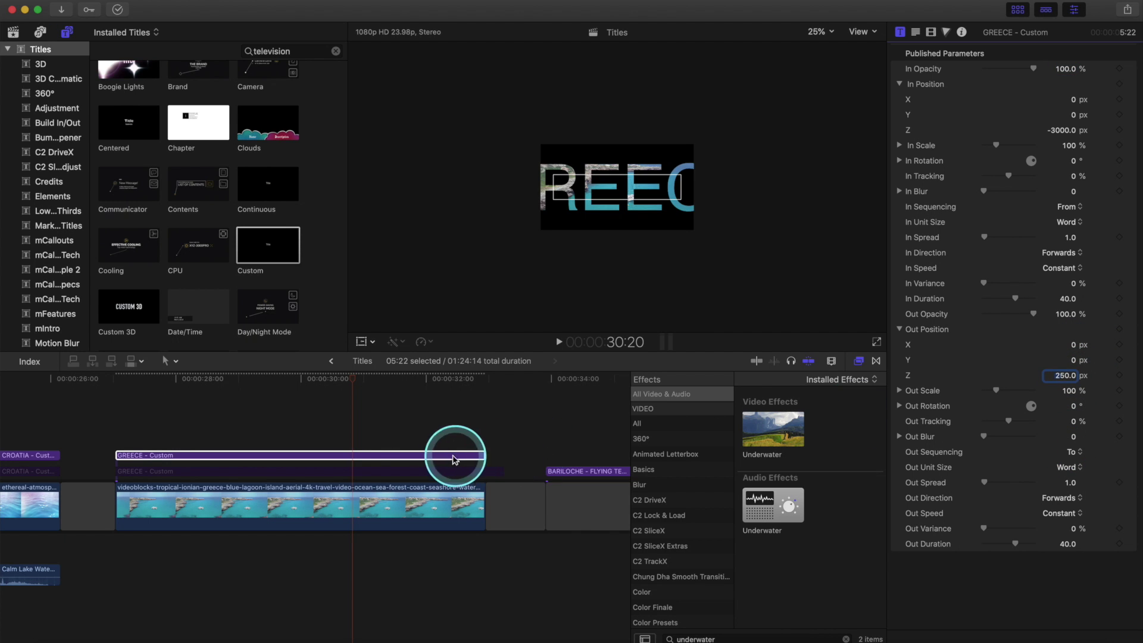
- Fit the viewer, preview the end of the GREECE animation and adjust the title's Out Position X
key("space")
left_click(339, 440)
key("shift+z")
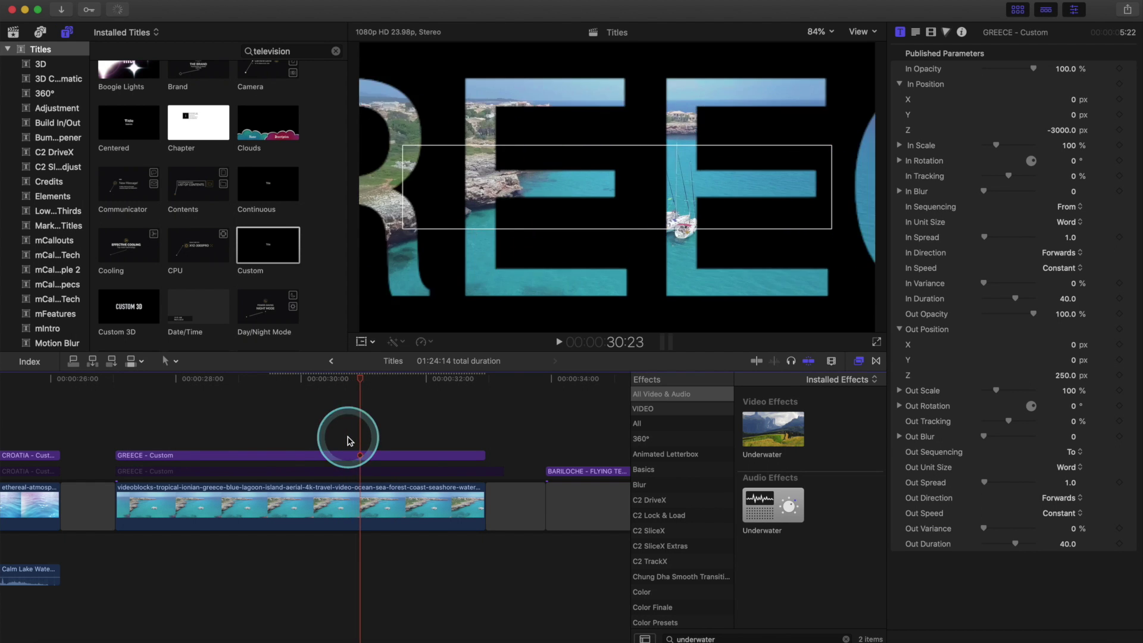
key("space")
key("Right")
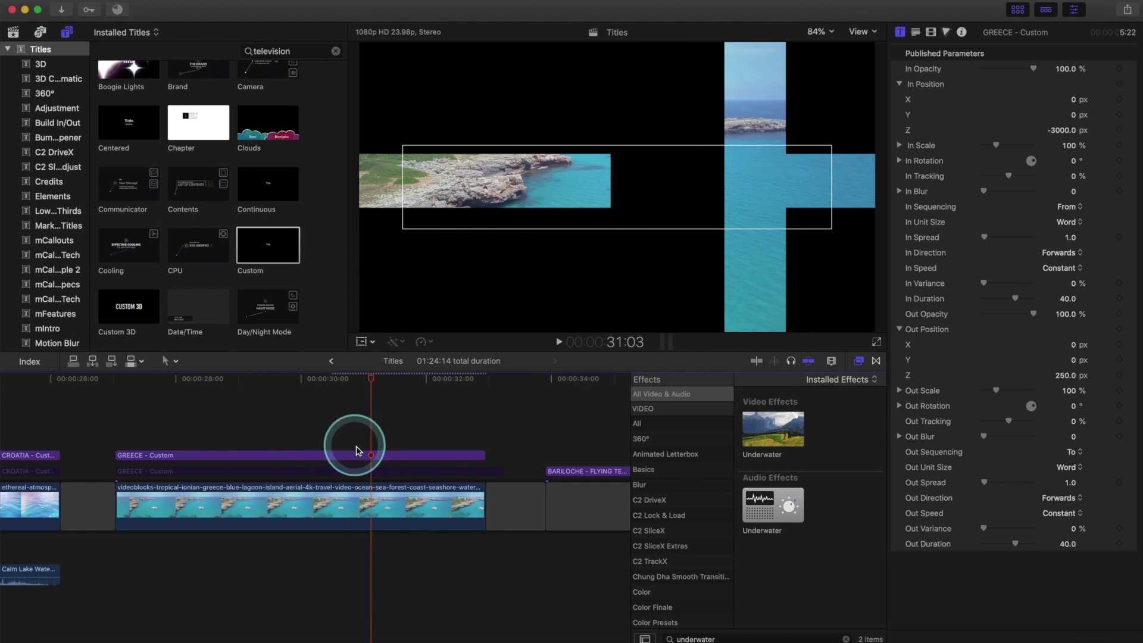
left_click(356, 454)
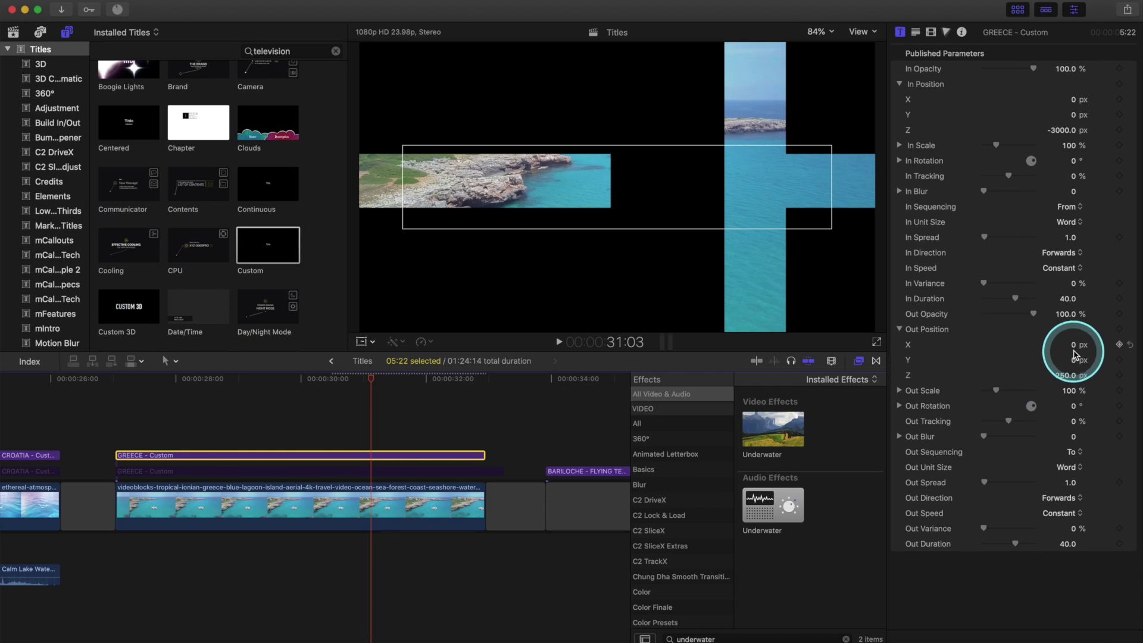
left_click_drag(1075, 352, 1070, 351)
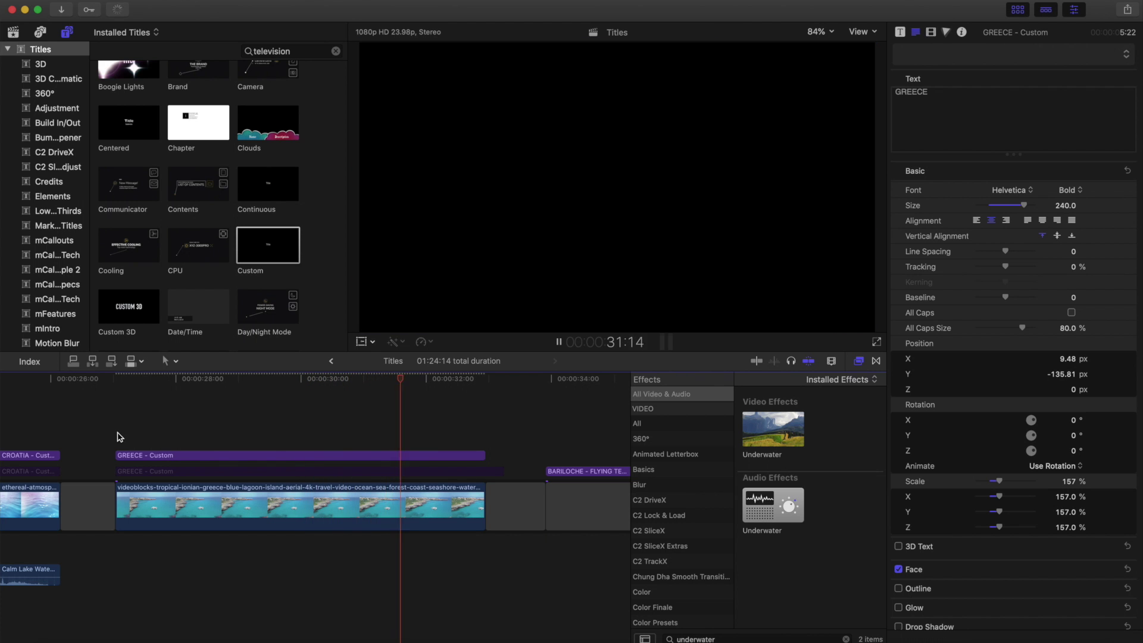
- Split the Greece coastline clip at 31:06, where the lettering opens onto the full footage
left_click(252, 441)
left_click(402, 432)
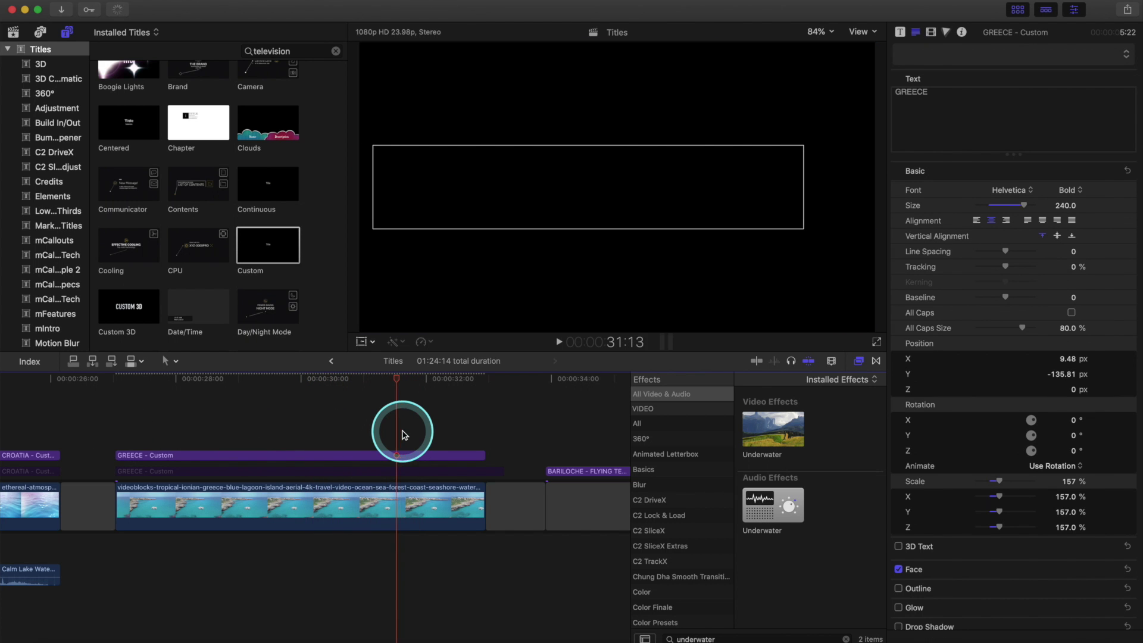
key("Left")
key("Left")
key("Left")
key("Left")
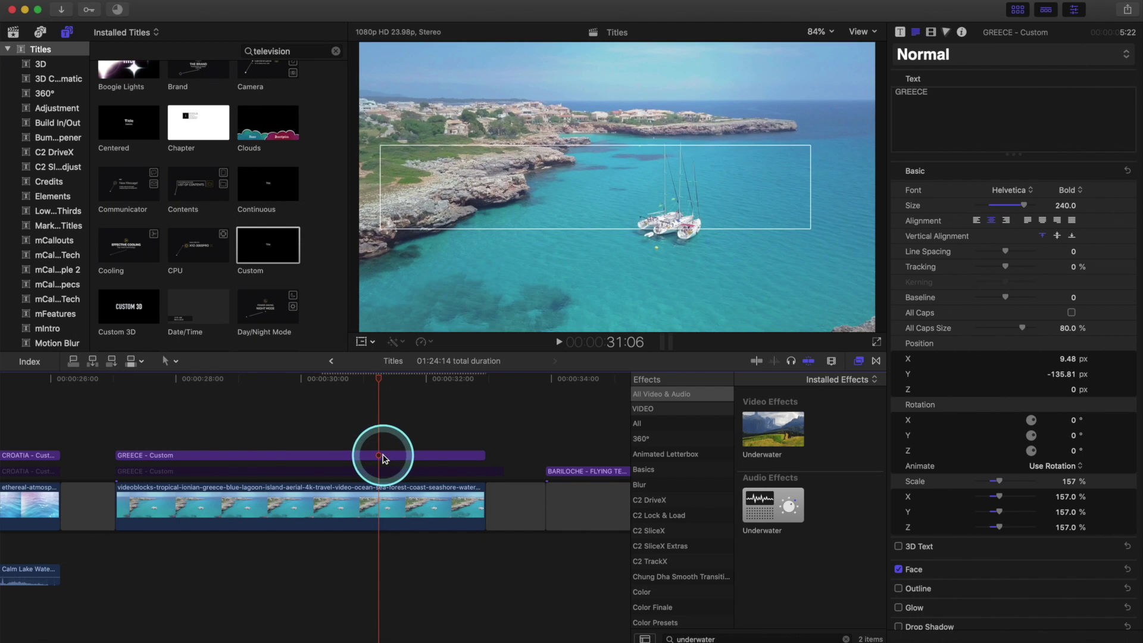
left_click(380, 492)
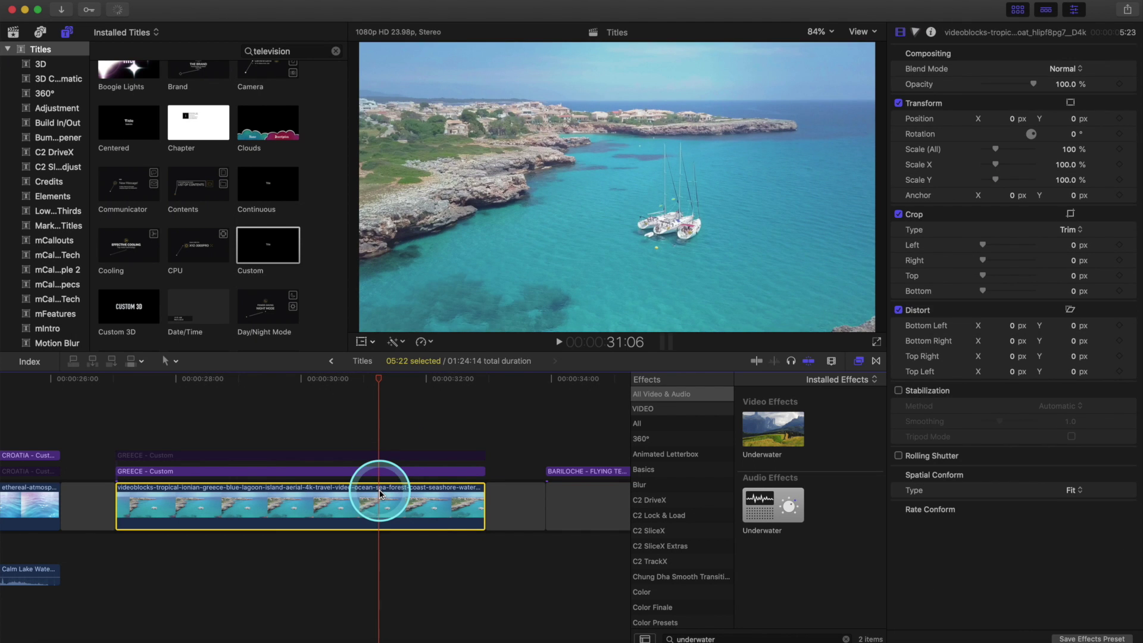
key("super+b")
- Combine the enabled GREECE title and the first part of the coastline clip into a compound clip
left_click_drag(348, 544, 332, 492)
left_click(329, 471, "super")
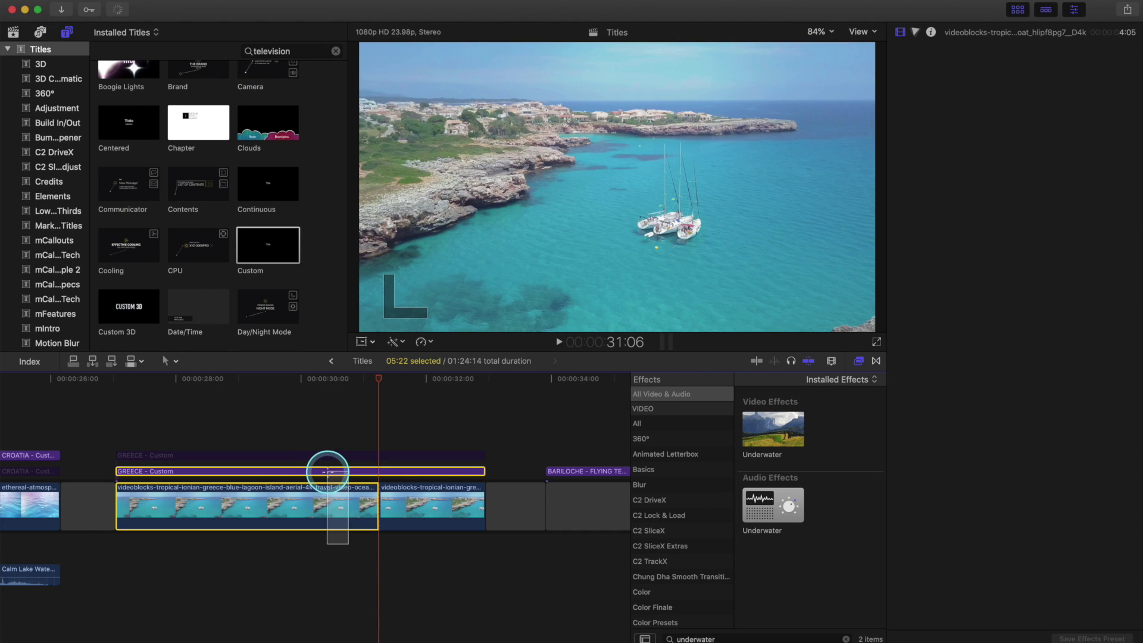
right_click(328, 475)
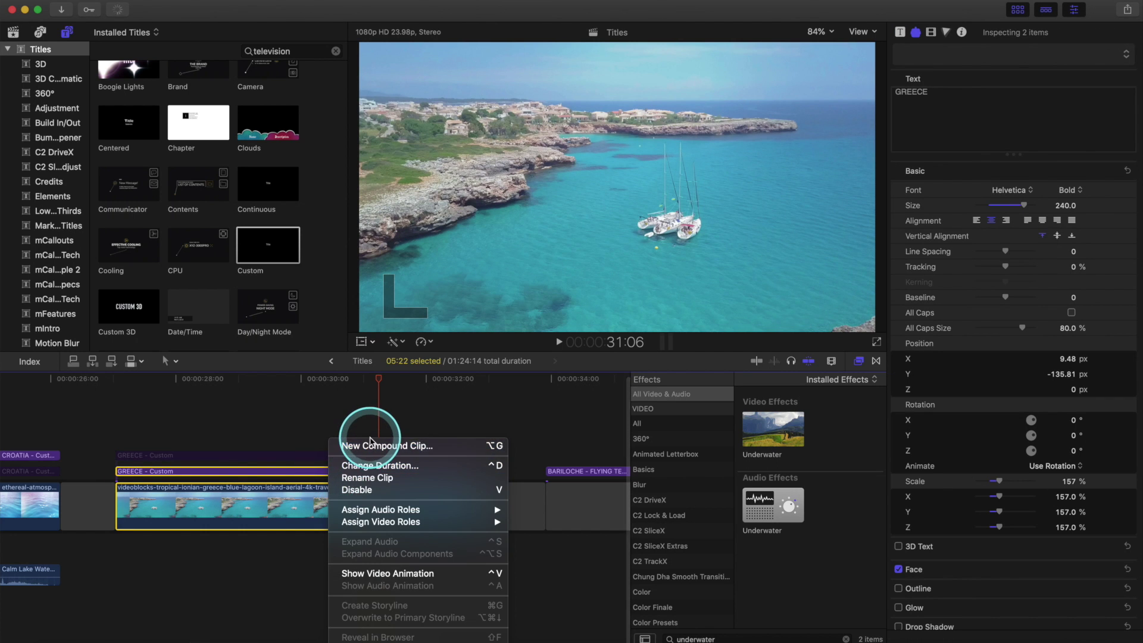
left_click(370, 445)
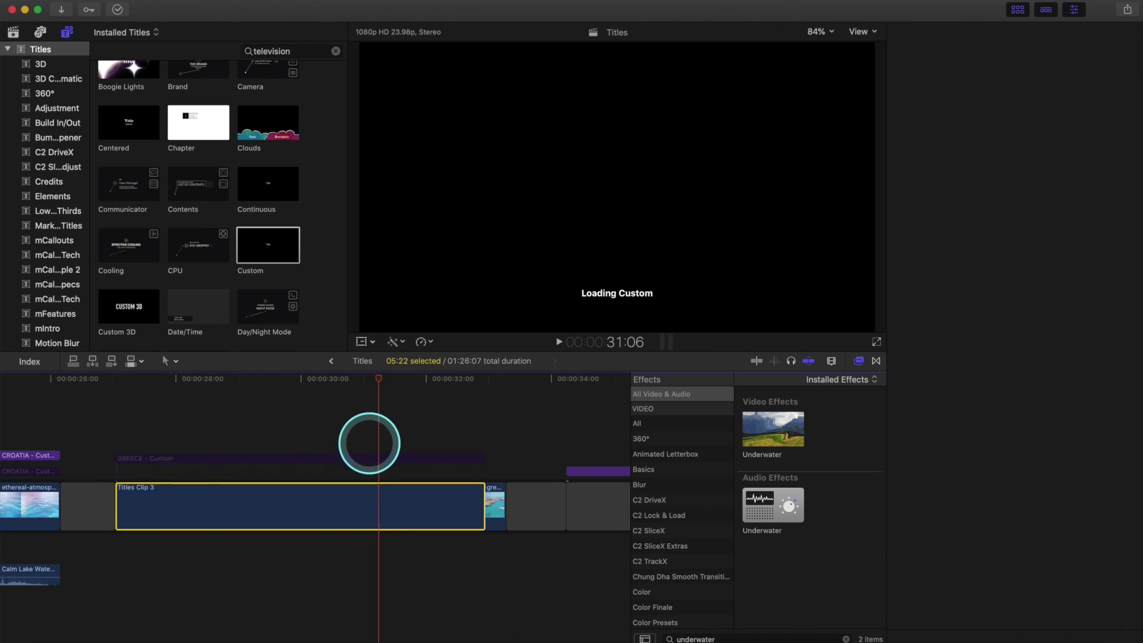
- Cut the compound clip at 31:06, deleting its remainder, and play back the transition into the coastline footage
key("Left")
key("Right")
key("Left")
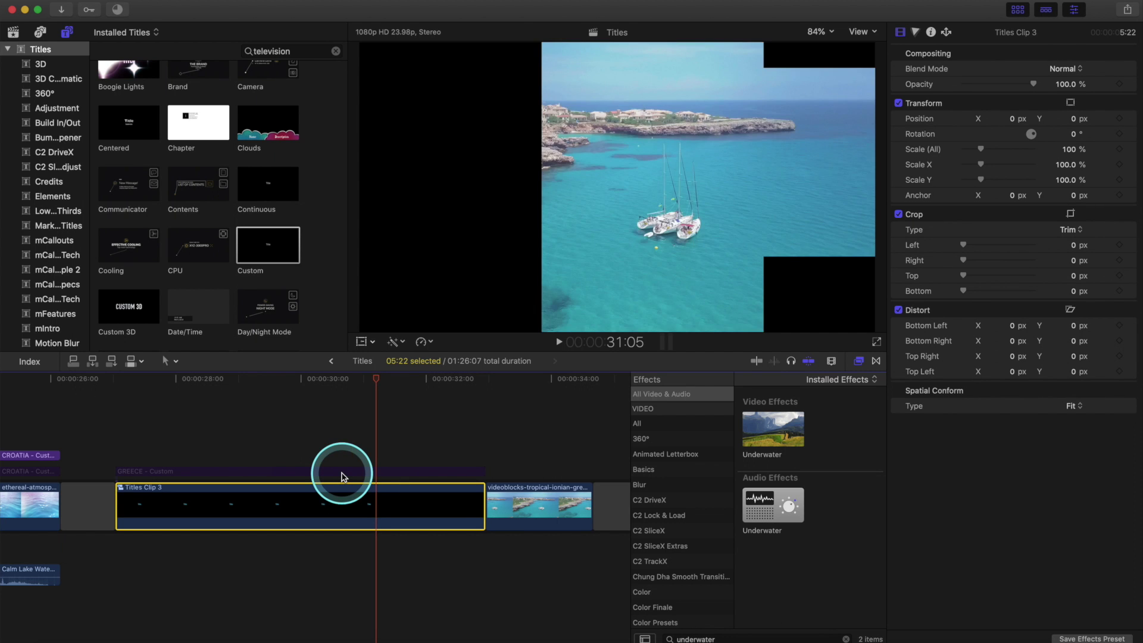
left_click_drag(342, 476, 342, 476)
left_click(395, 492)
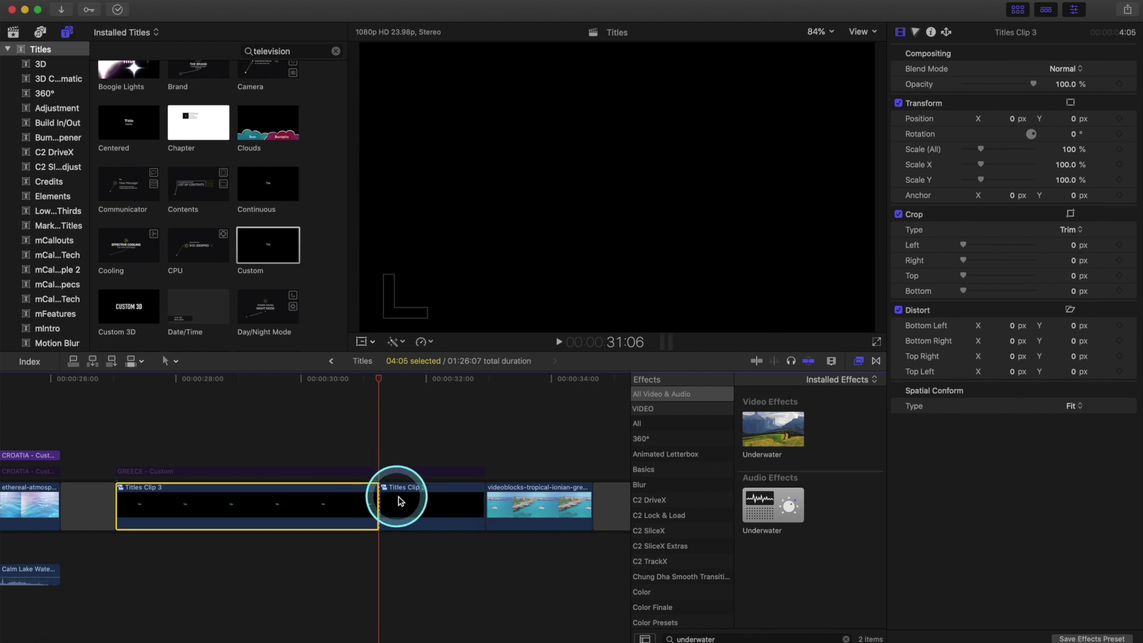
key("Delete")
left_click(348, 448)
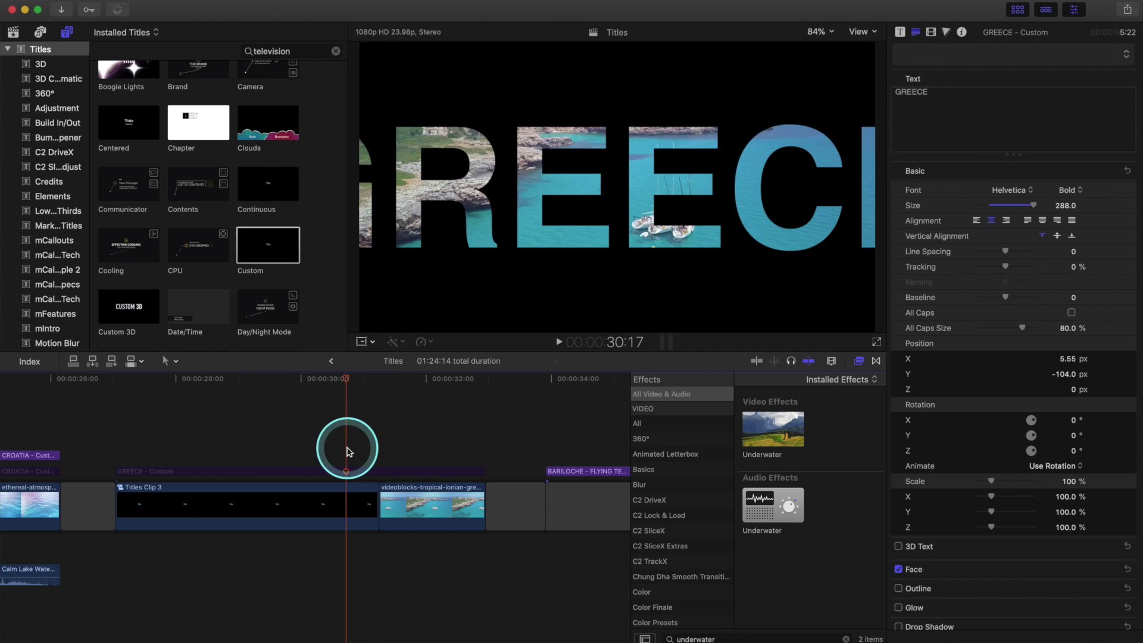
left_click_drag(210, 443, 128, 438)
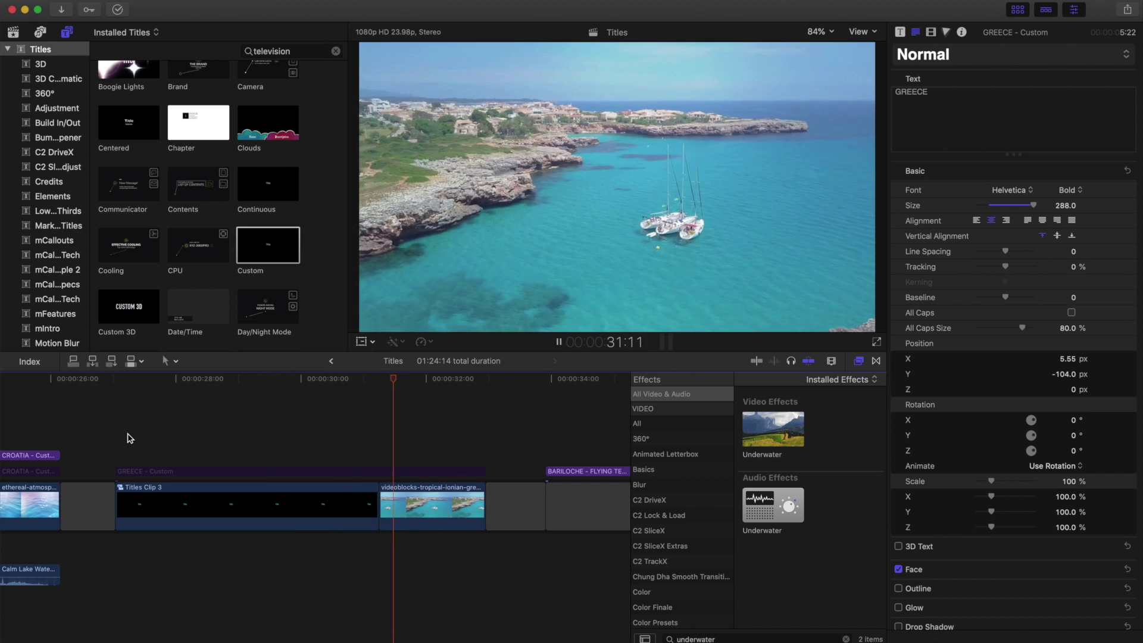
- Disable the existing Fly over title above the DJI_0496 rainbow lake clip and return to the clip's start
left_click(70, 493)
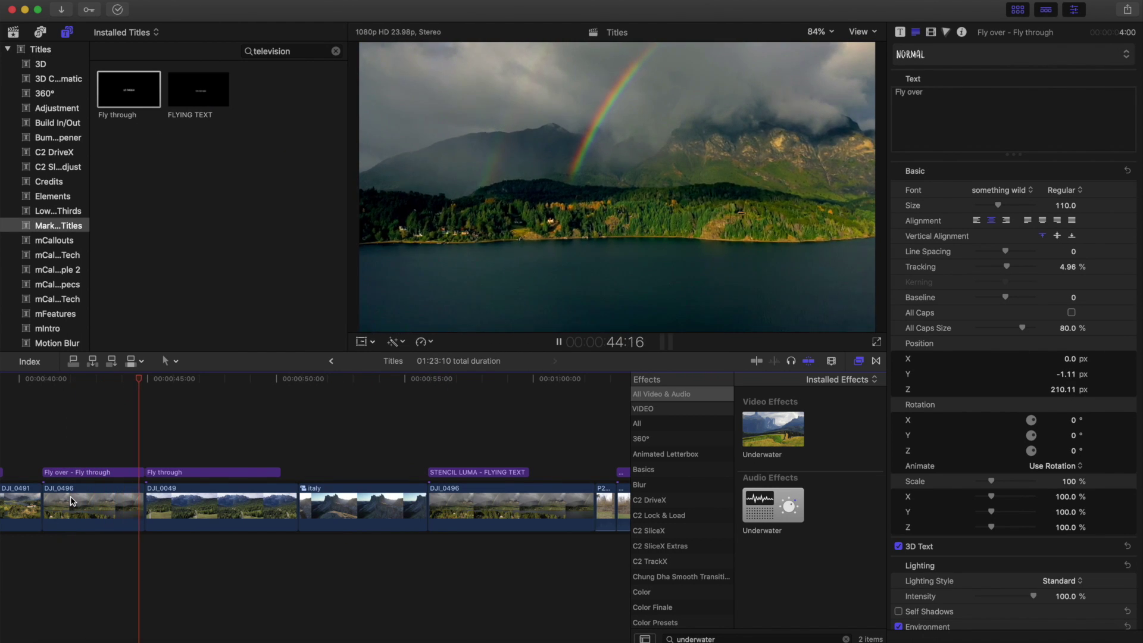
left_click(227, 474)
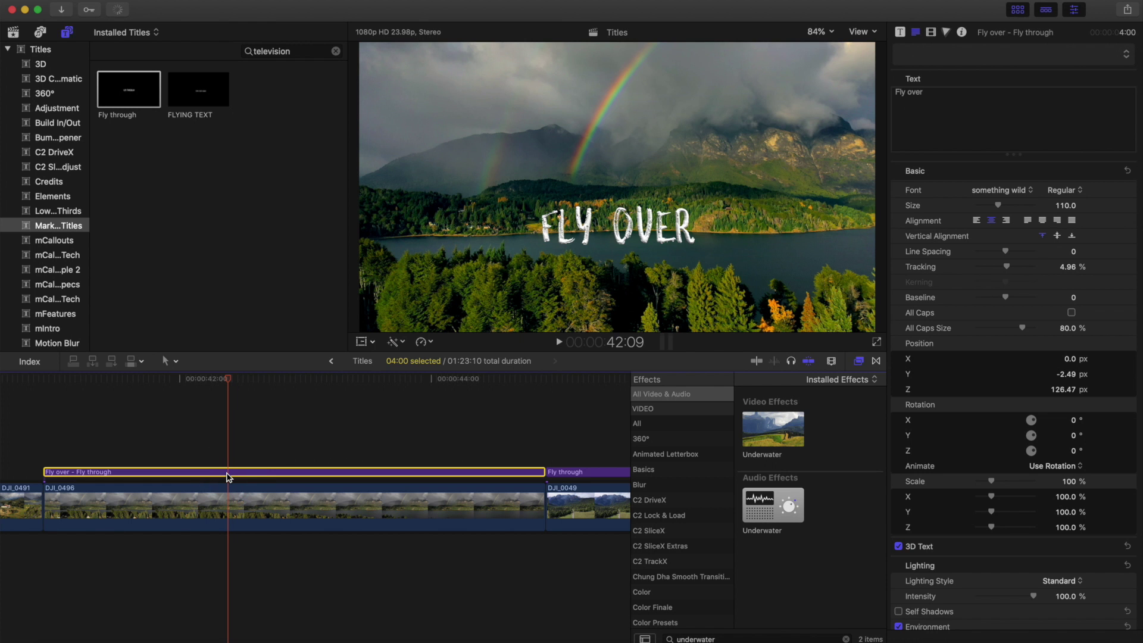
key("v")
left_click(45, 427)
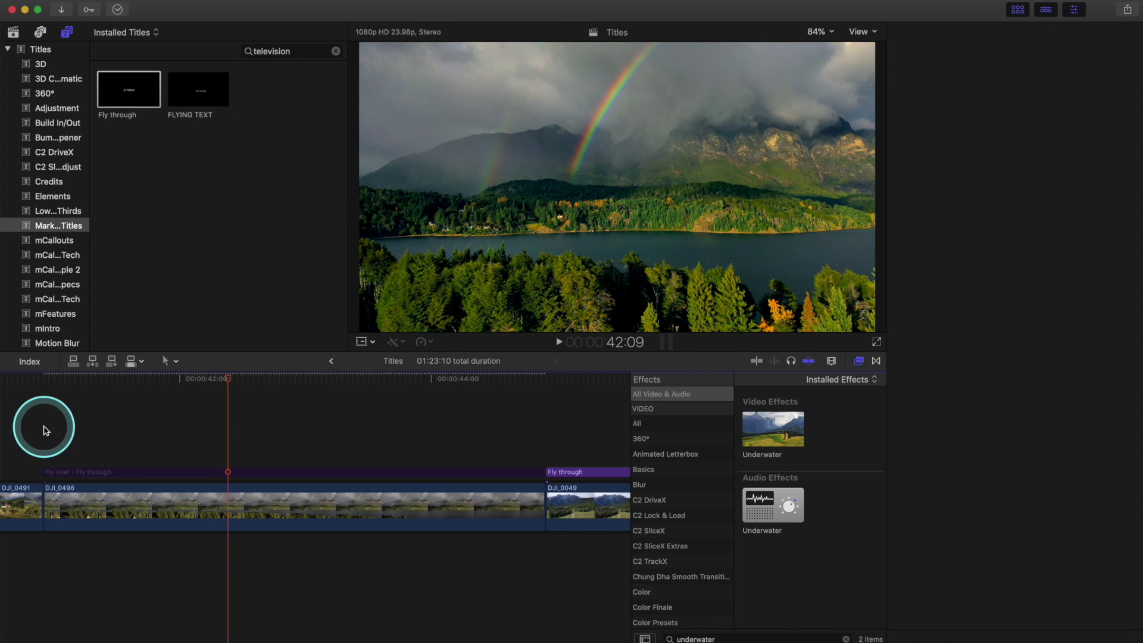
- Add the FLYING TEXT title above the start of the DJI_0496 clip and trim it to 4 seconds
left_click(215, 95)
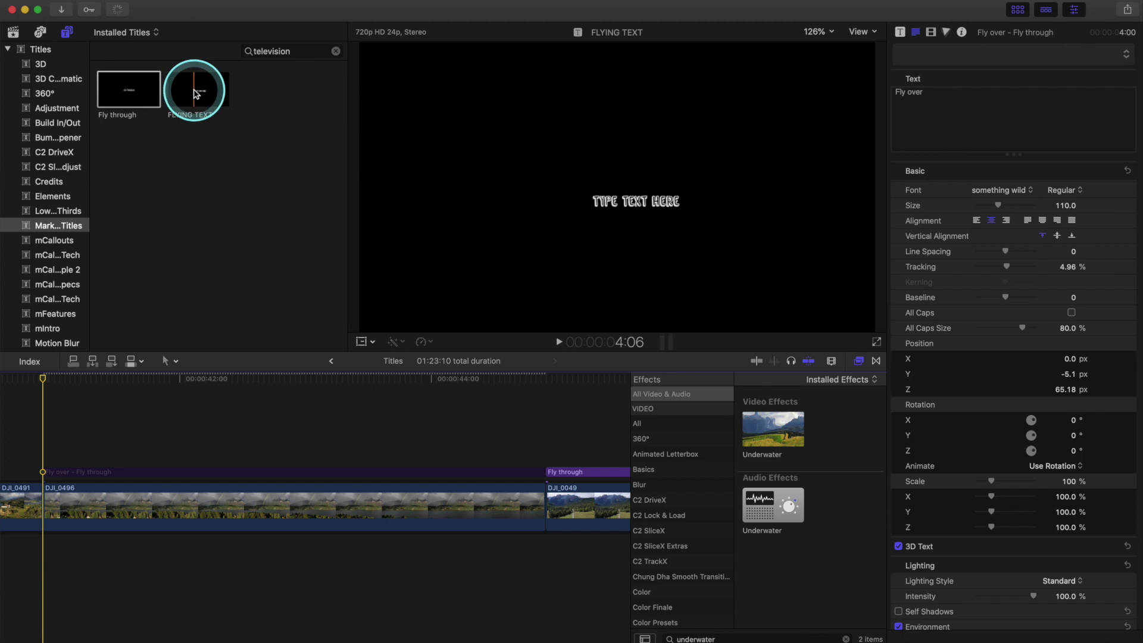
left_click_drag(195, 93, 71, 448)
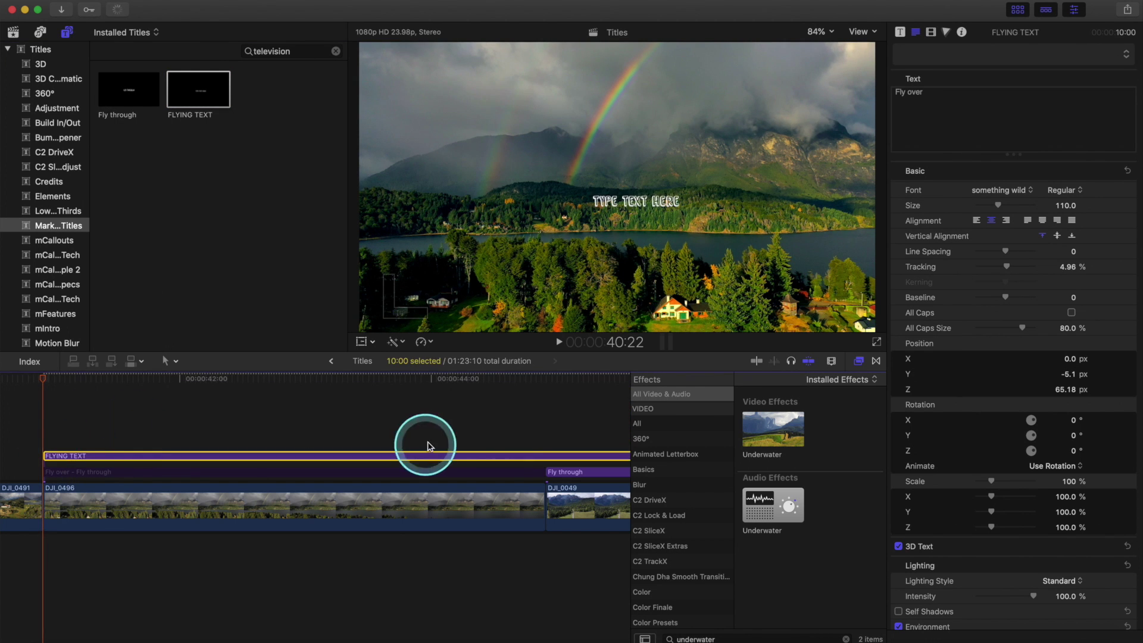
left_click_drag(429, 446, 79, 457)
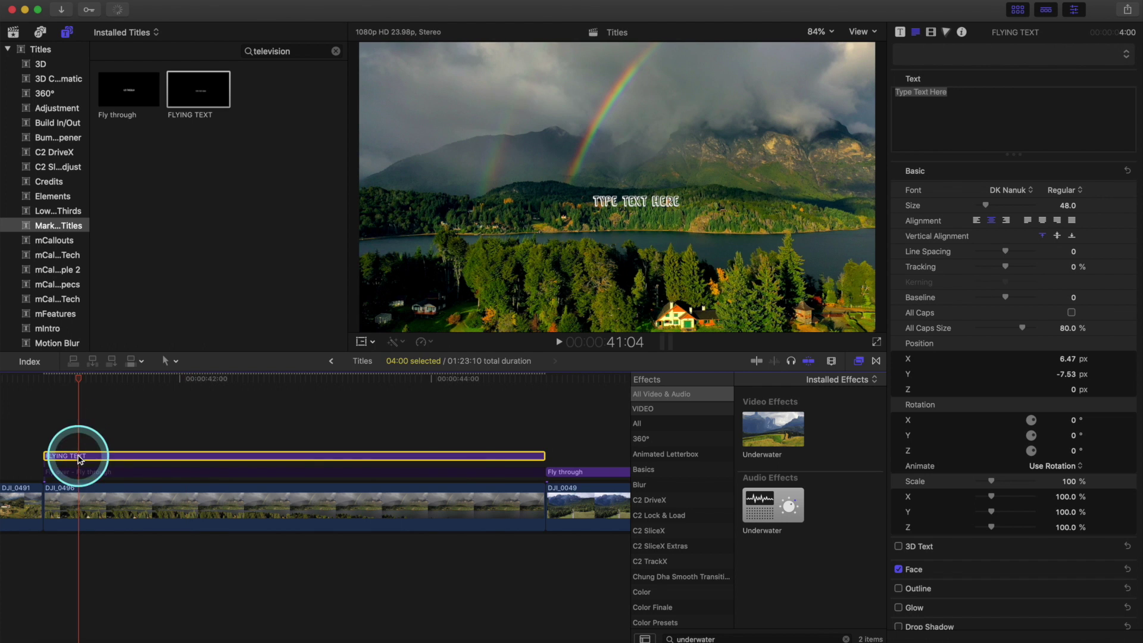
- Place the FLYING TEXT title at X 0, Y -13.09 px, change its text to Fly over and set the size to 70
left_click_drag(630, 199, 611, 213)
left_click(44, 379)
triple_click(1004, 98)
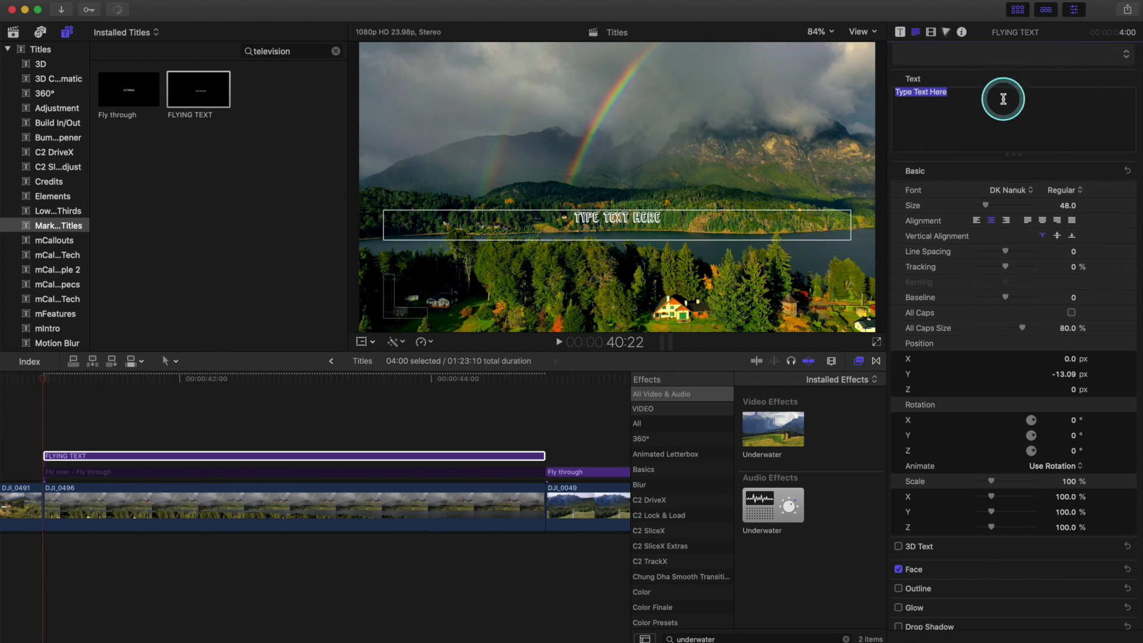
type("Fly over")
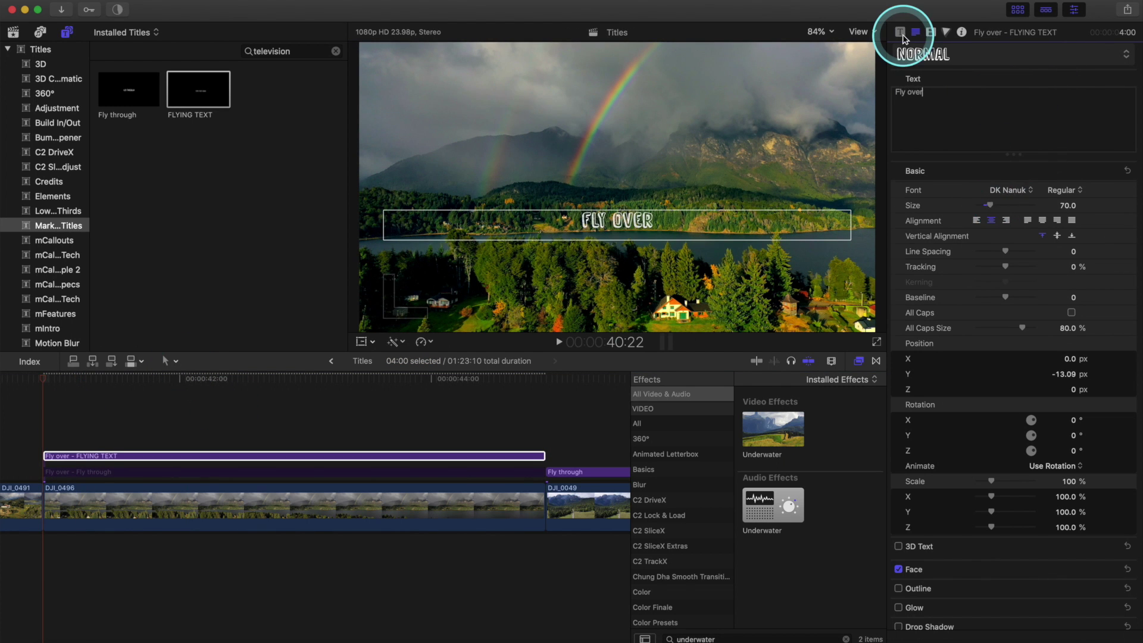
- Compare the FLYING TEXT title's Position parameters with those of a temporarily added Custom title, and delete the Custom title
left_click(900, 32)
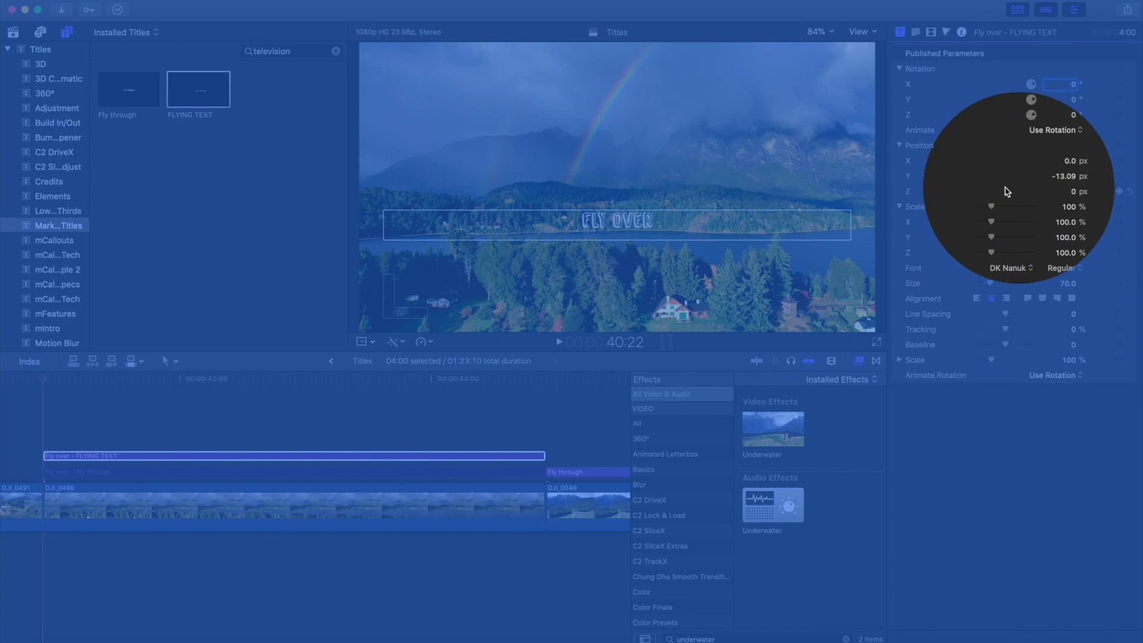
left_click(909, 192)
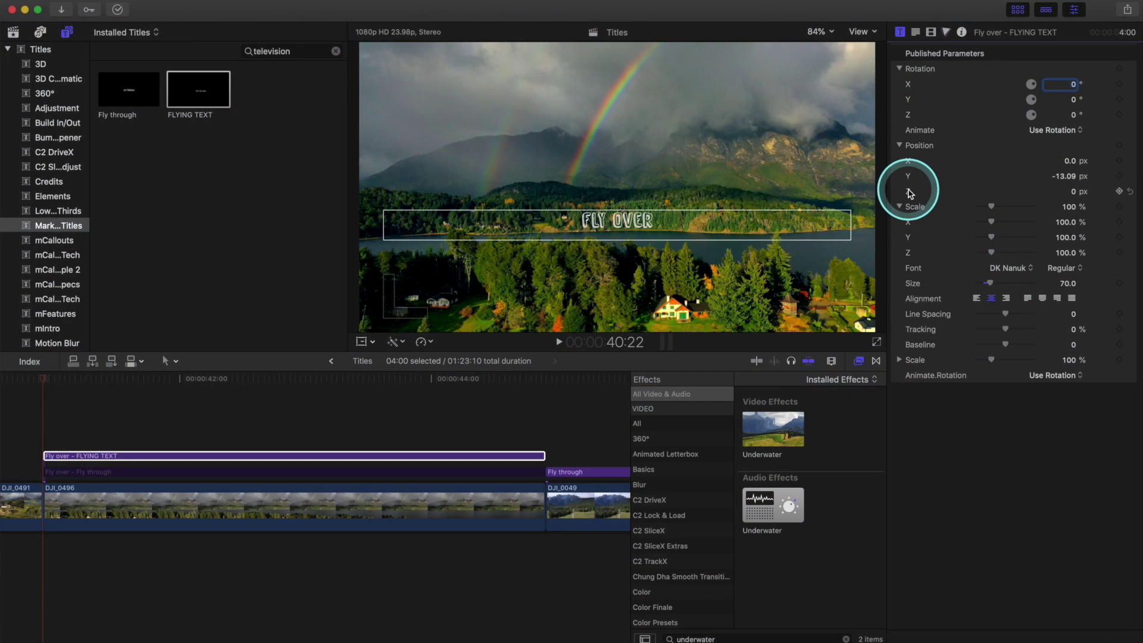
left_click(37, 53)
scroll(247, 268, "down", 10)
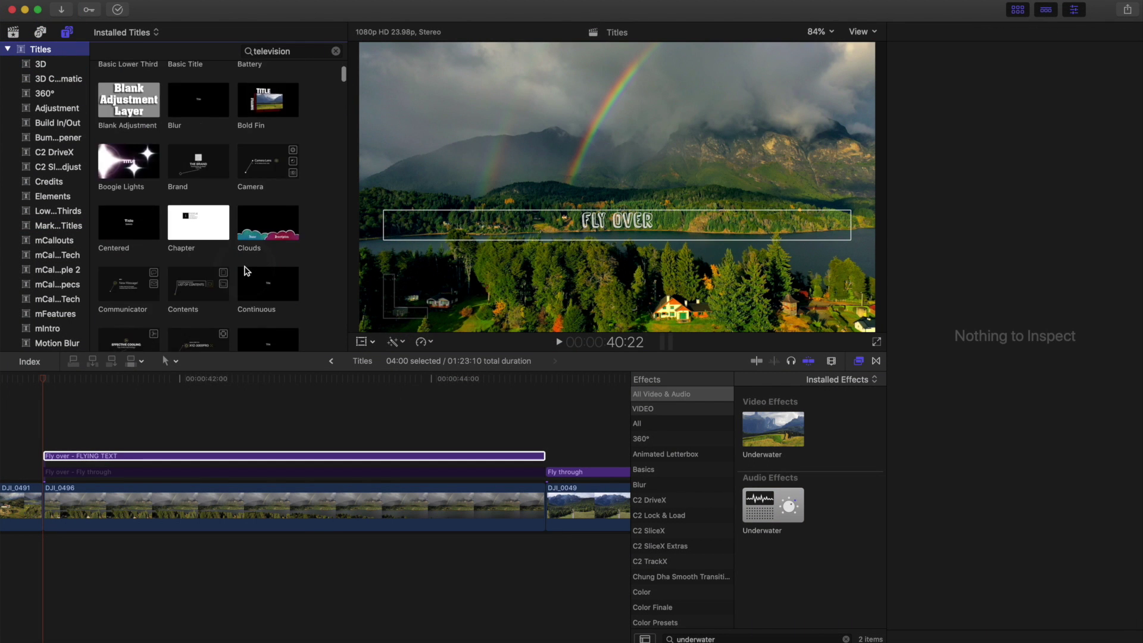
left_click_drag(256, 255, 46, 433)
left_click(159, 440)
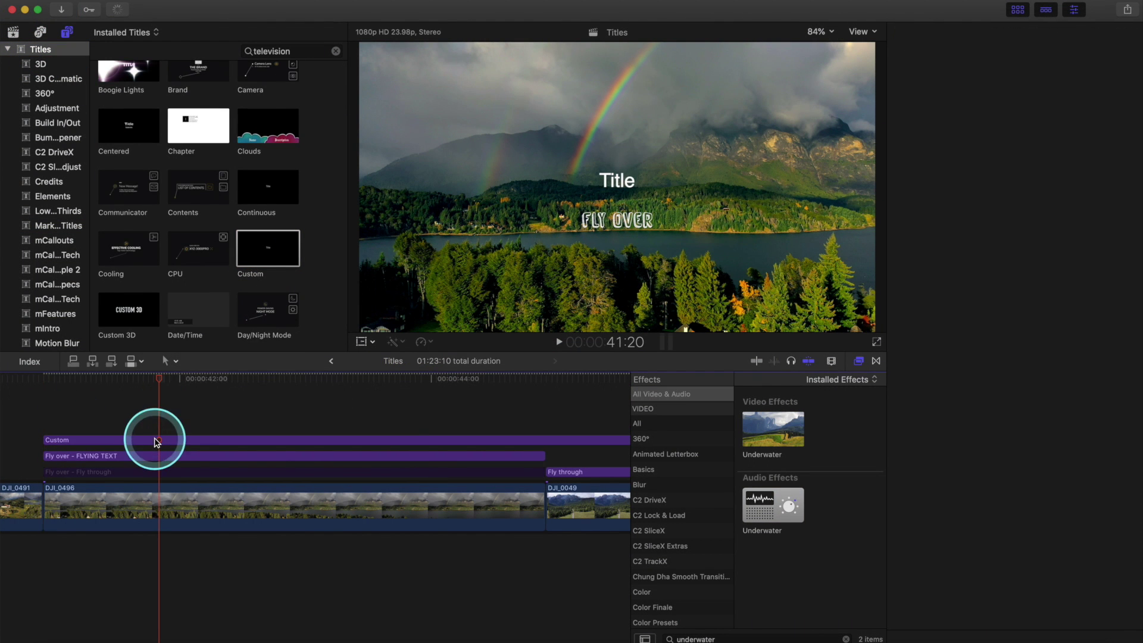
left_click(153, 439)
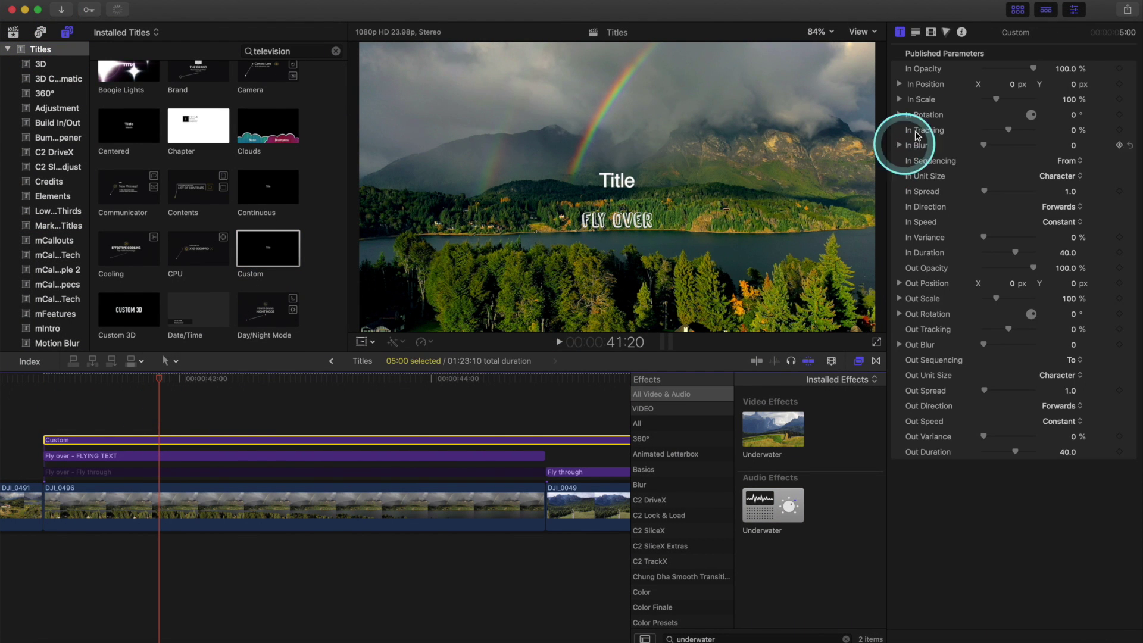
left_click(931, 47)
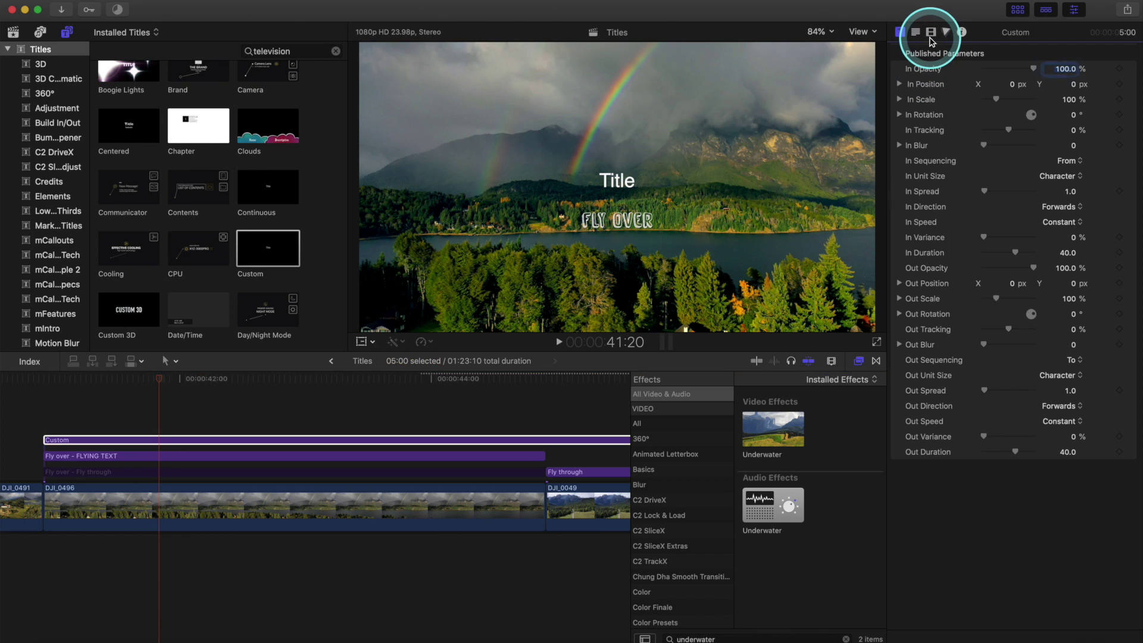
left_click(931, 32)
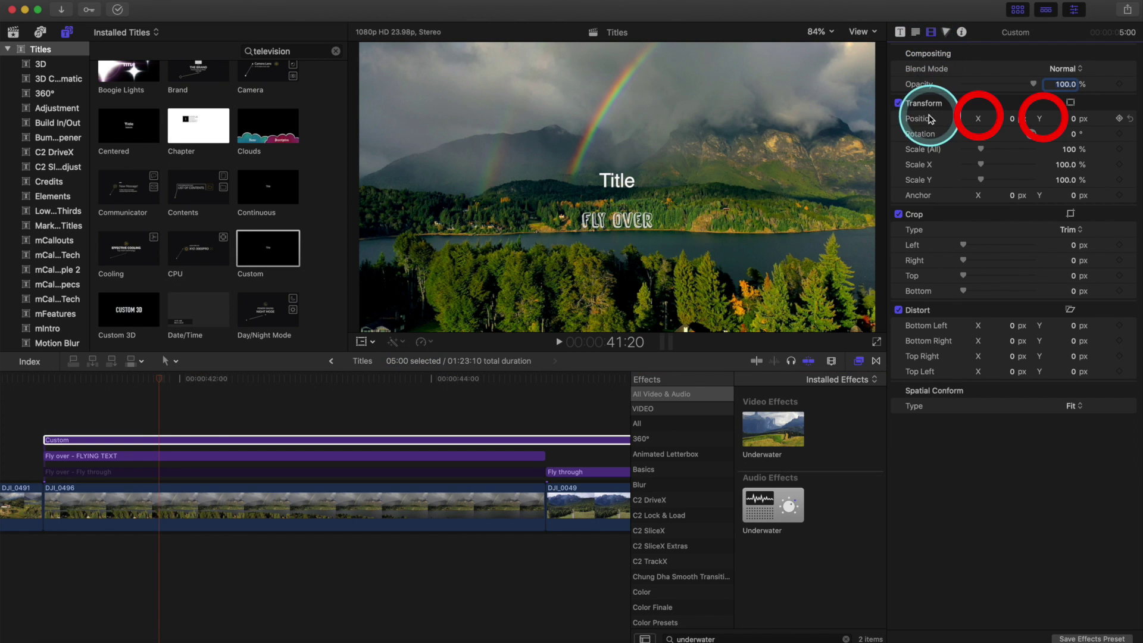
left_click(296, 440)
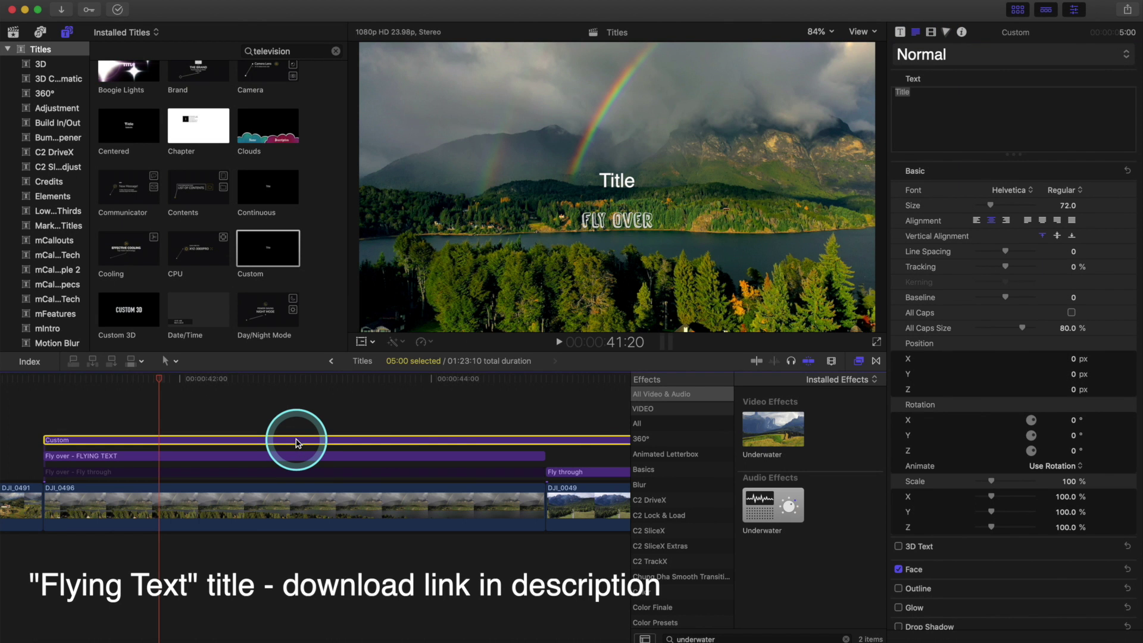
key("Delete")
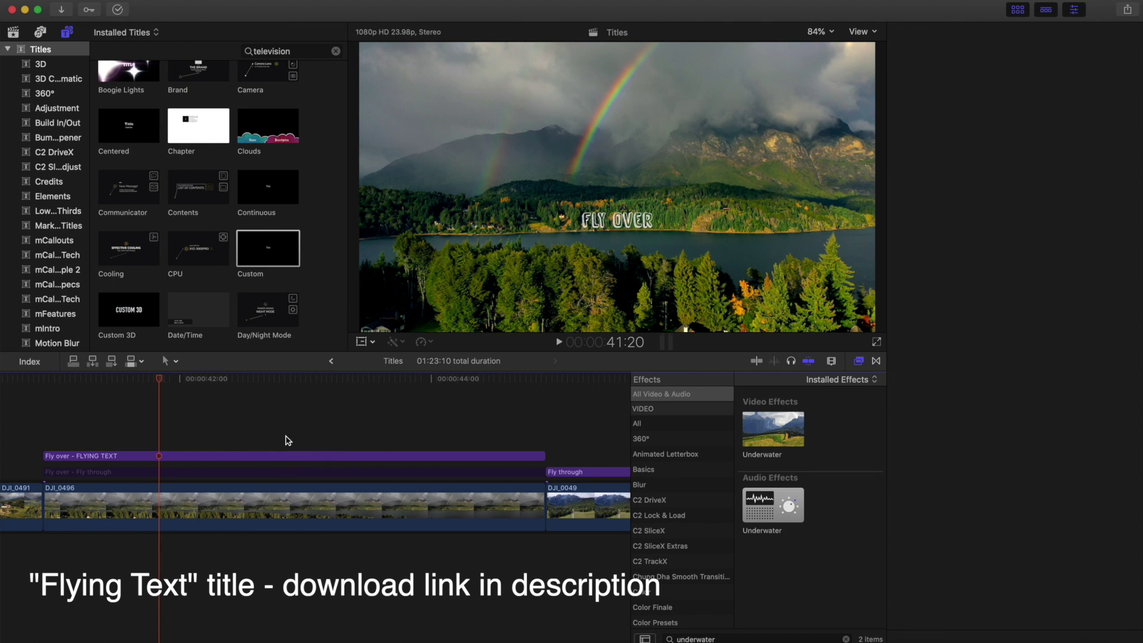
- Add Position keyframes at the start of the Fly over title in its published parameters
left_click_drag(77, 429, 45, 424)
left_click(60, 458)
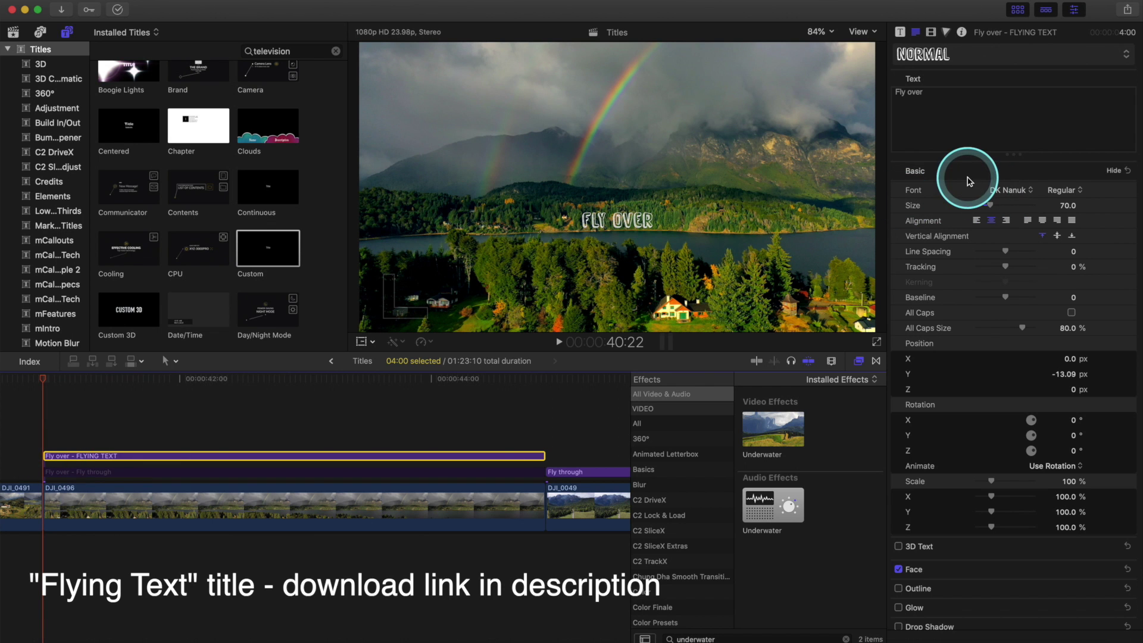
left_click(900, 33)
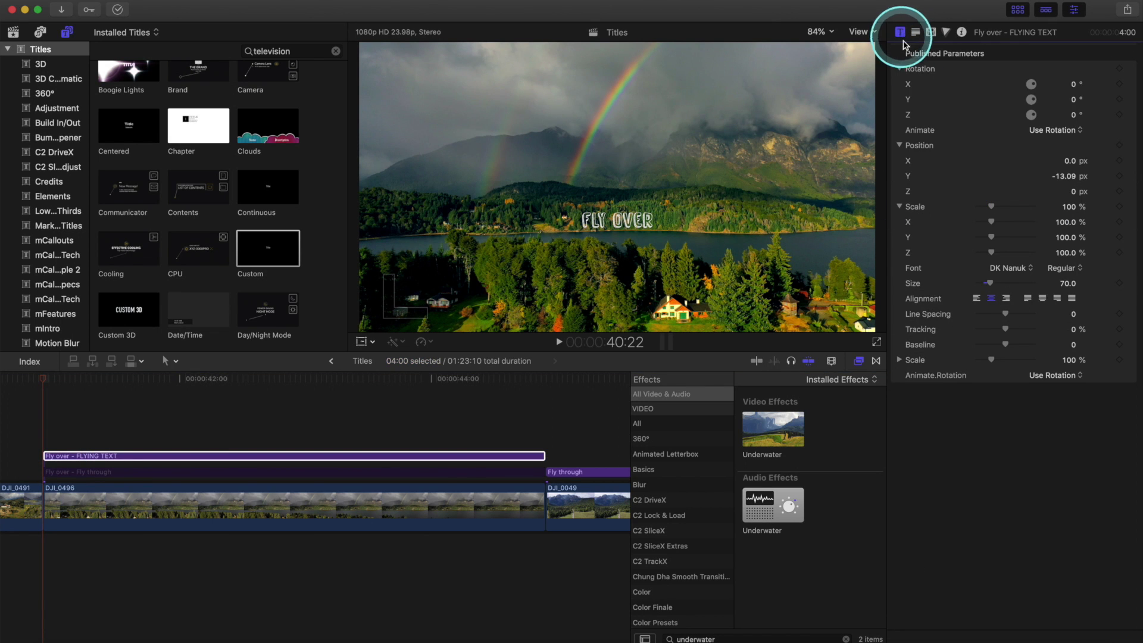
left_click(1119, 145)
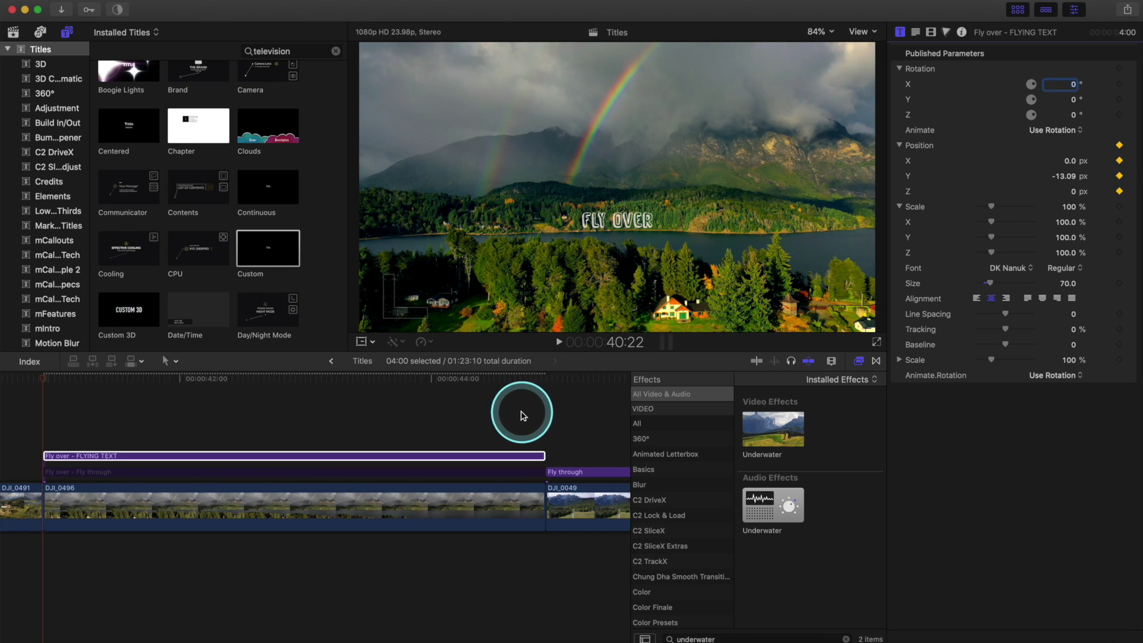
- Keyframe the Fly over title's Position at 43:20 with Y at about -11.29 px and Z at 190 px
left_click(423, 422)
left_click(416, 456)
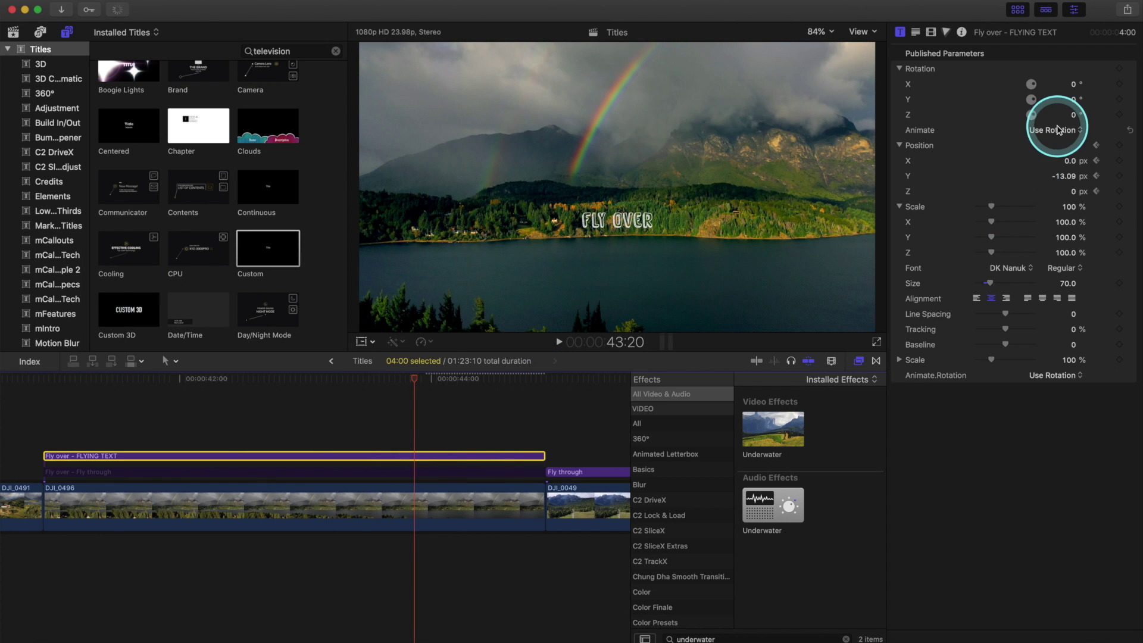
left_click(1074, 192)
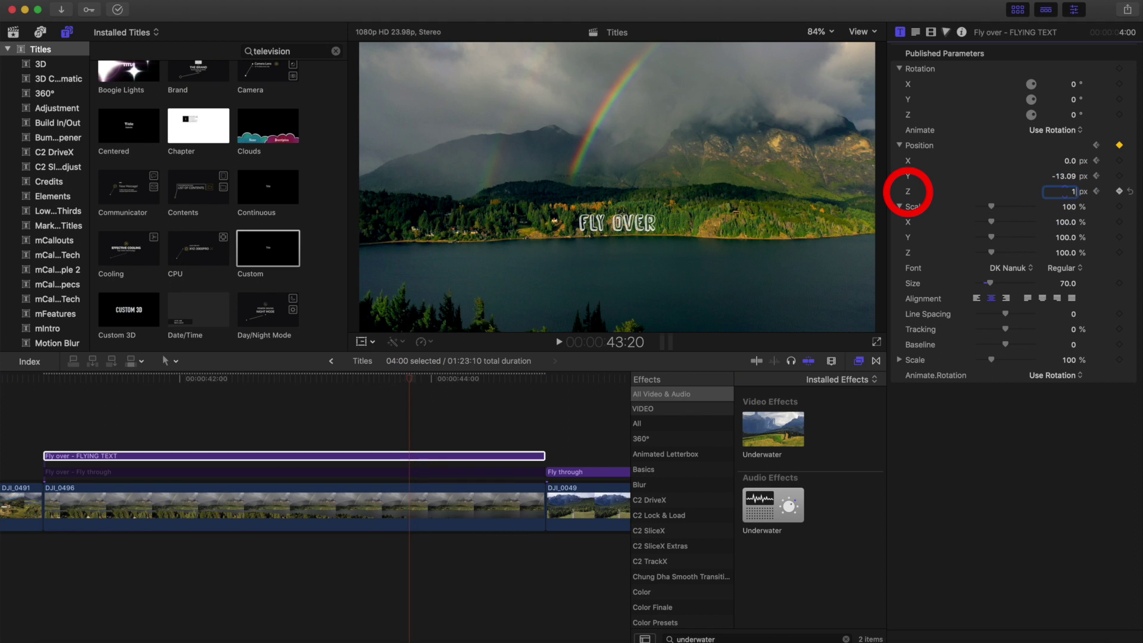
type("160")
key("Return")
left_click_drag(1065, 178, 1065, 167)
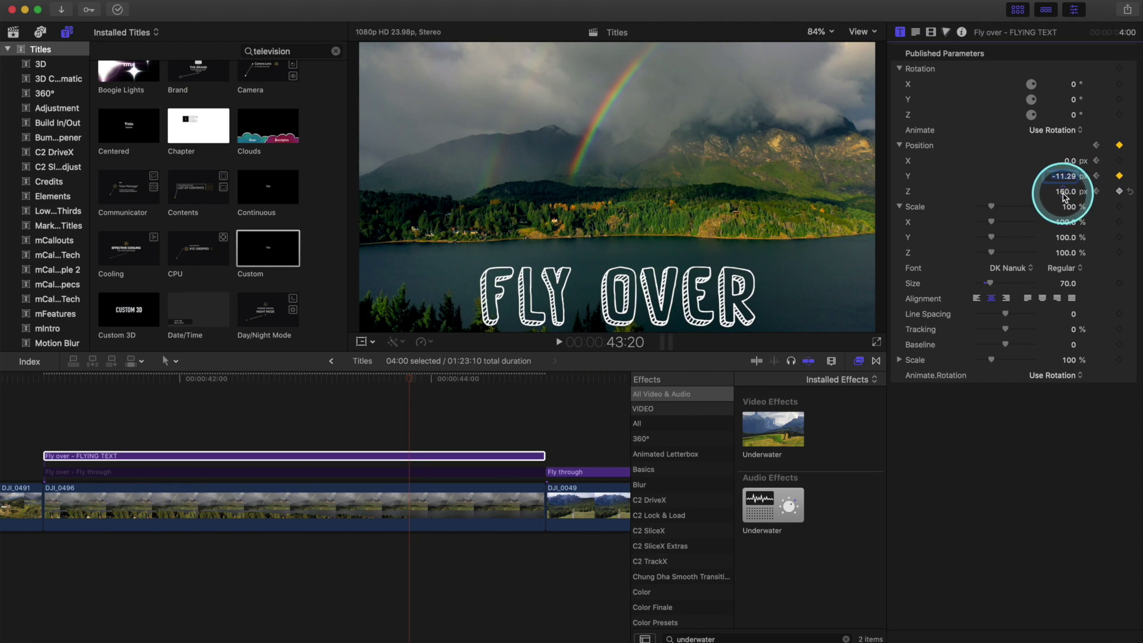
type("180")
key("Return")
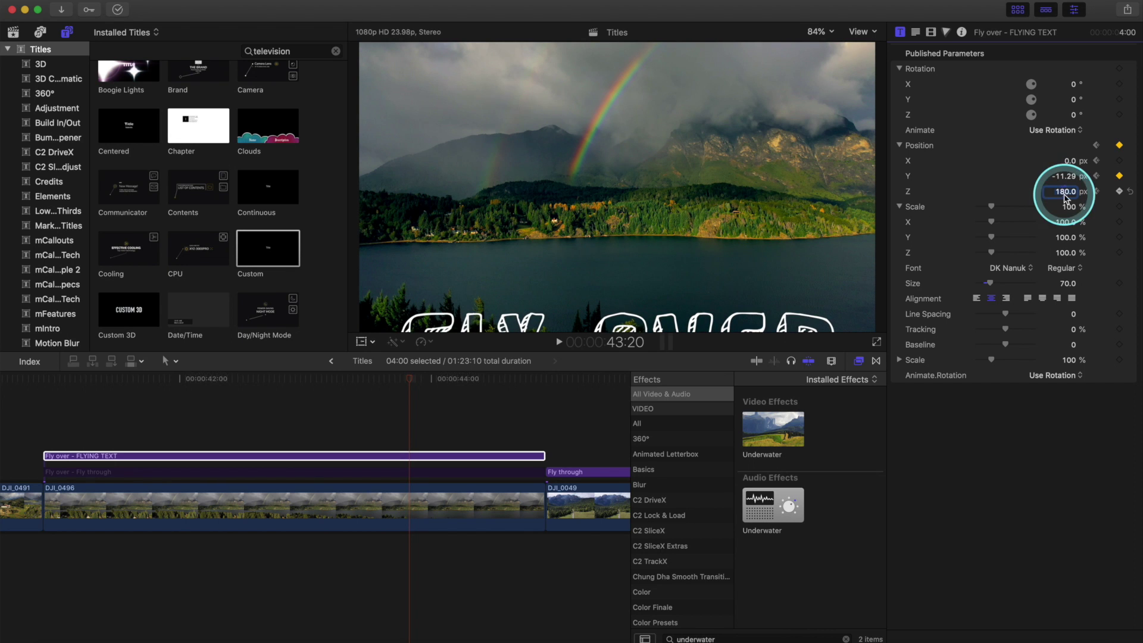
type("190")
key("Return")
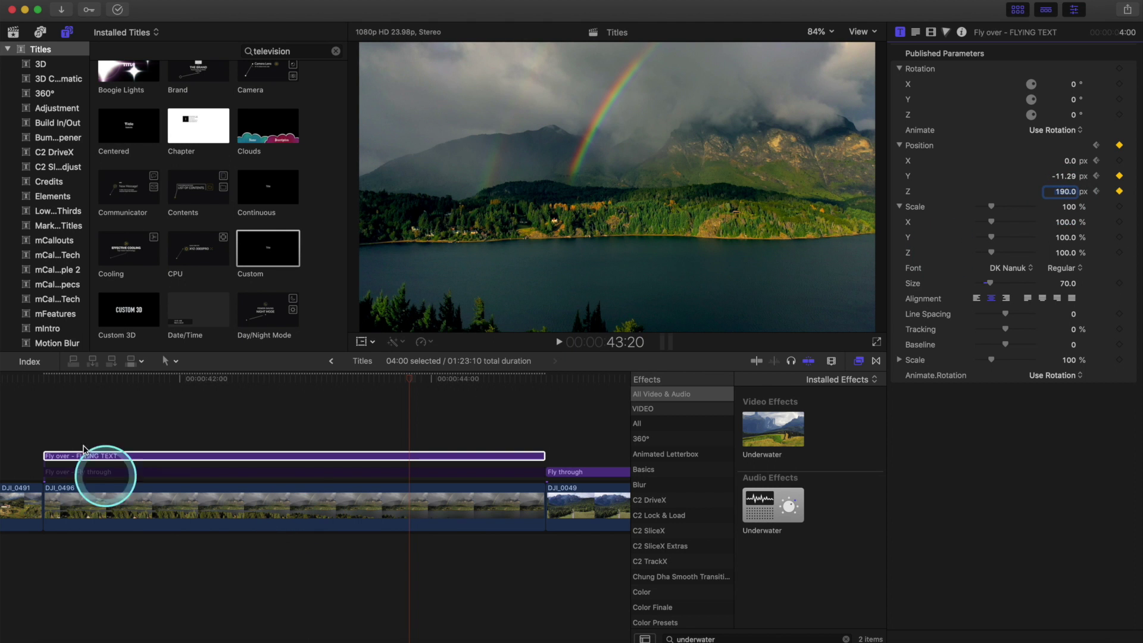
- Play back the Fly over title's flying animation from its start
left_click(63, 419)
key("space")
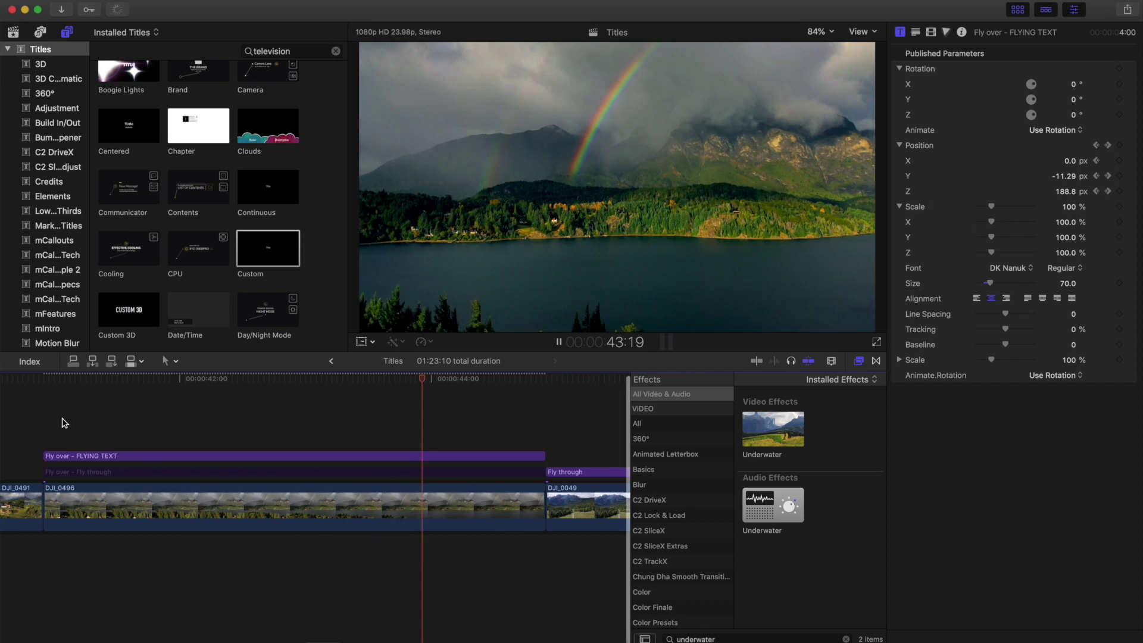
left_click(70, 446)
scroll(71, 447, "left", 2)
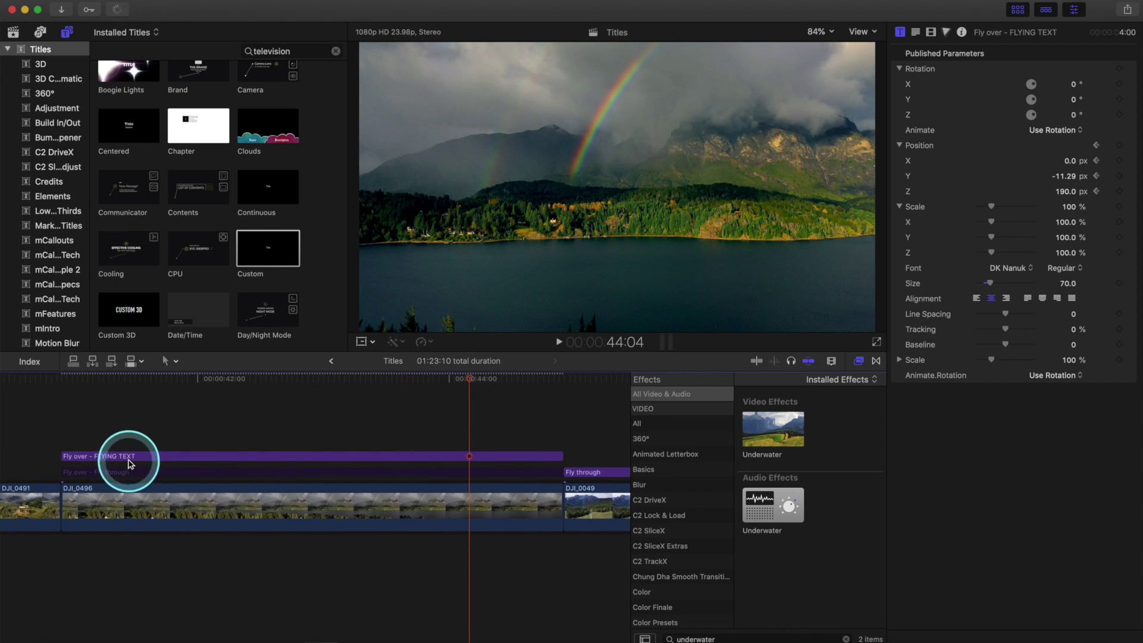
- Move the Fly over title to start at about 41:17 and play back the retimed animation
left_click_drag(128, 463, 230, 459)
left_click(166, 434)
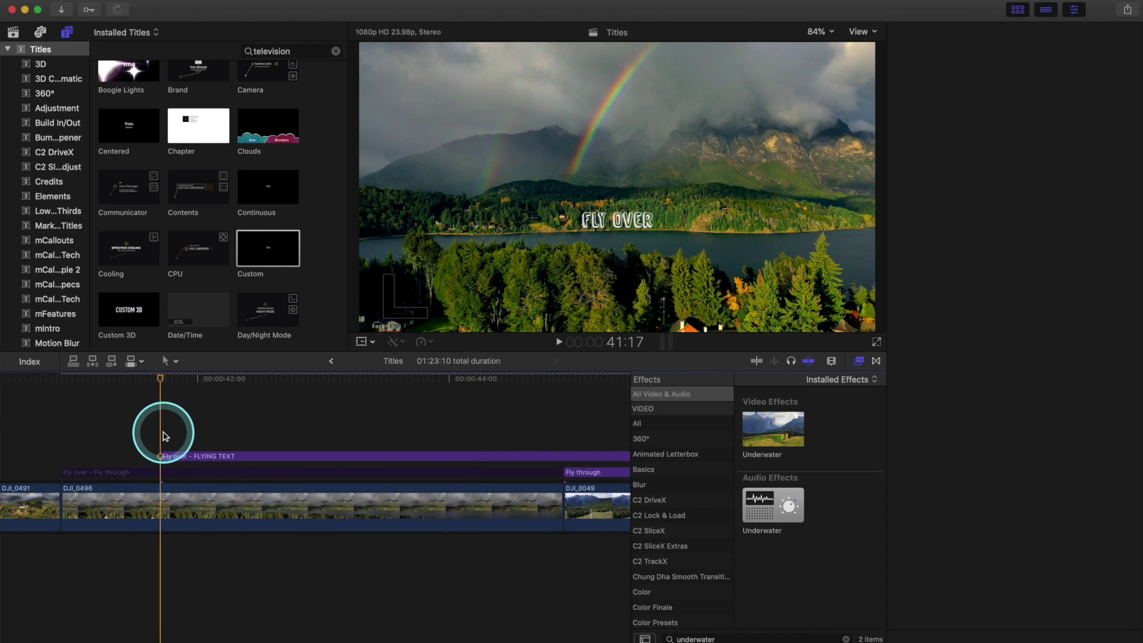
key("super+4")
key("space")
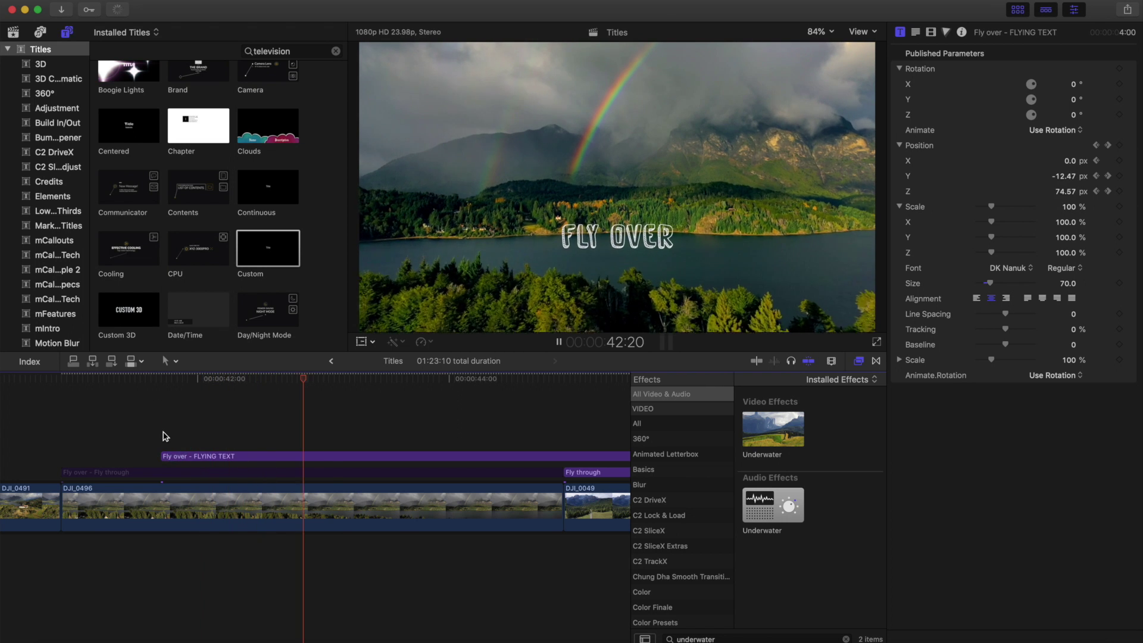
key("space")
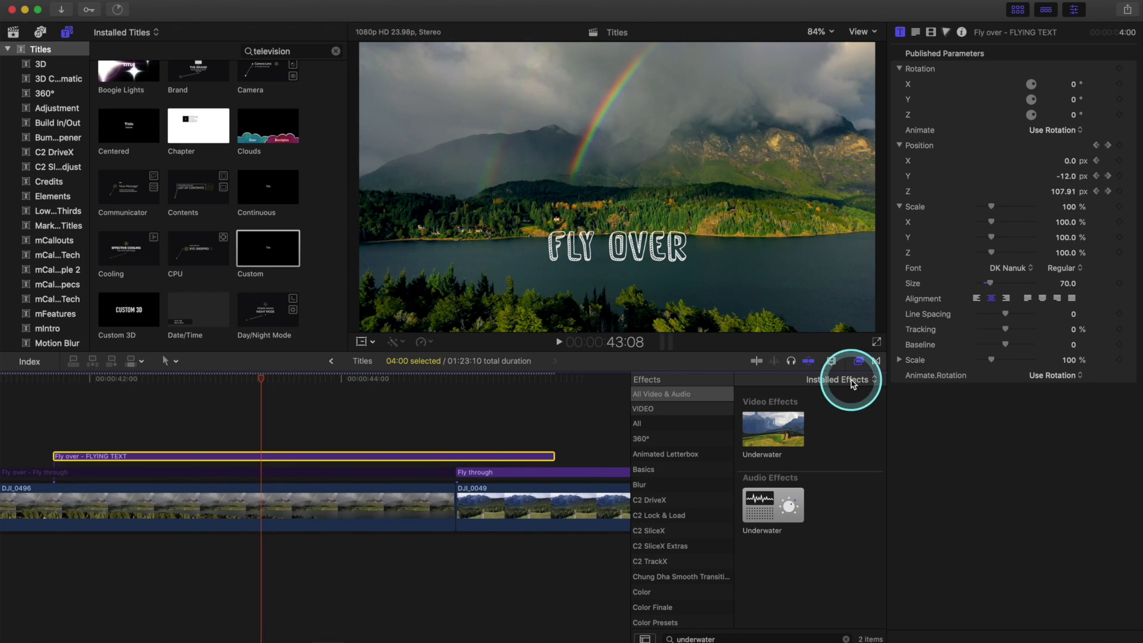
- Turn on 3D Text for the Fly over title and check its look frame by frame around 44:03
left_click(931, 32)
left_click(916, 32)
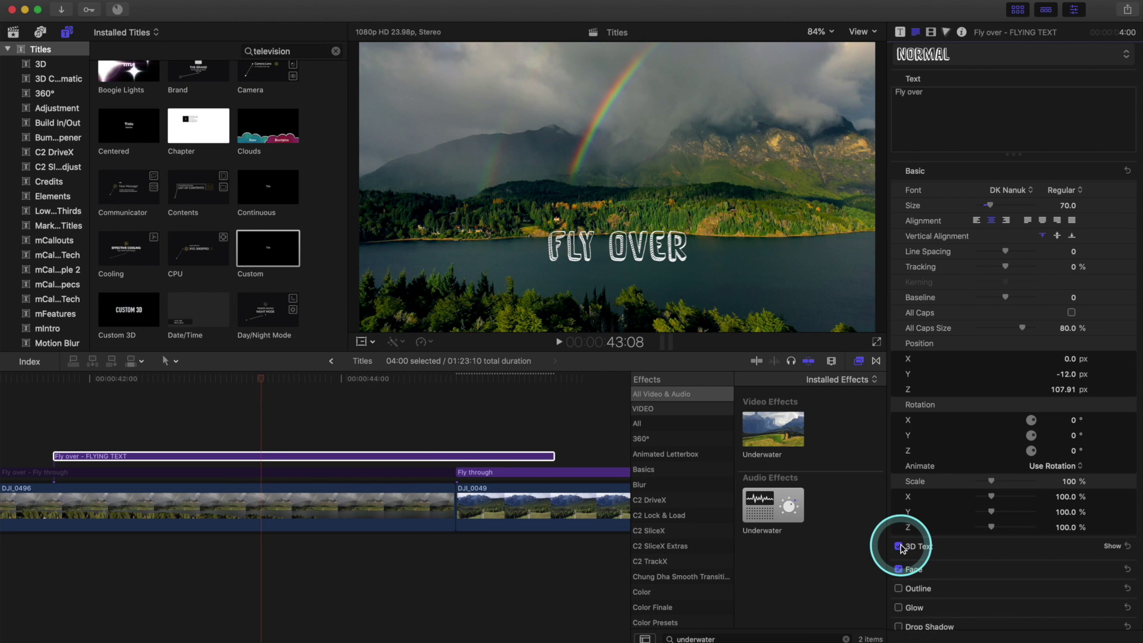
left_click(384, 433)
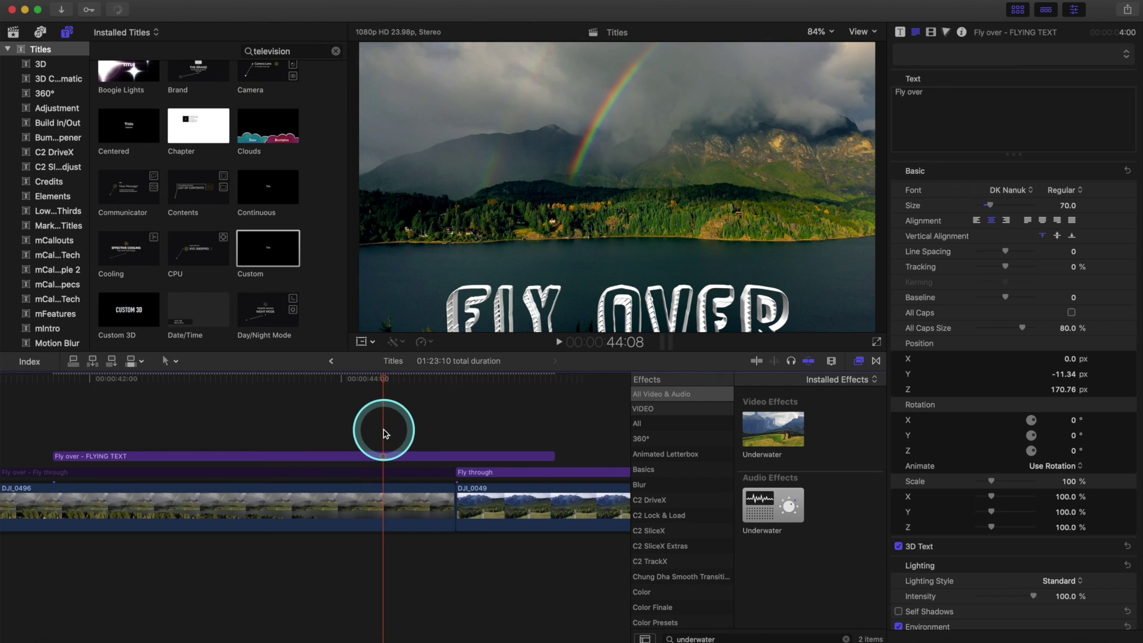
key("Left")
key("Left")
key("Left")
key("Left")
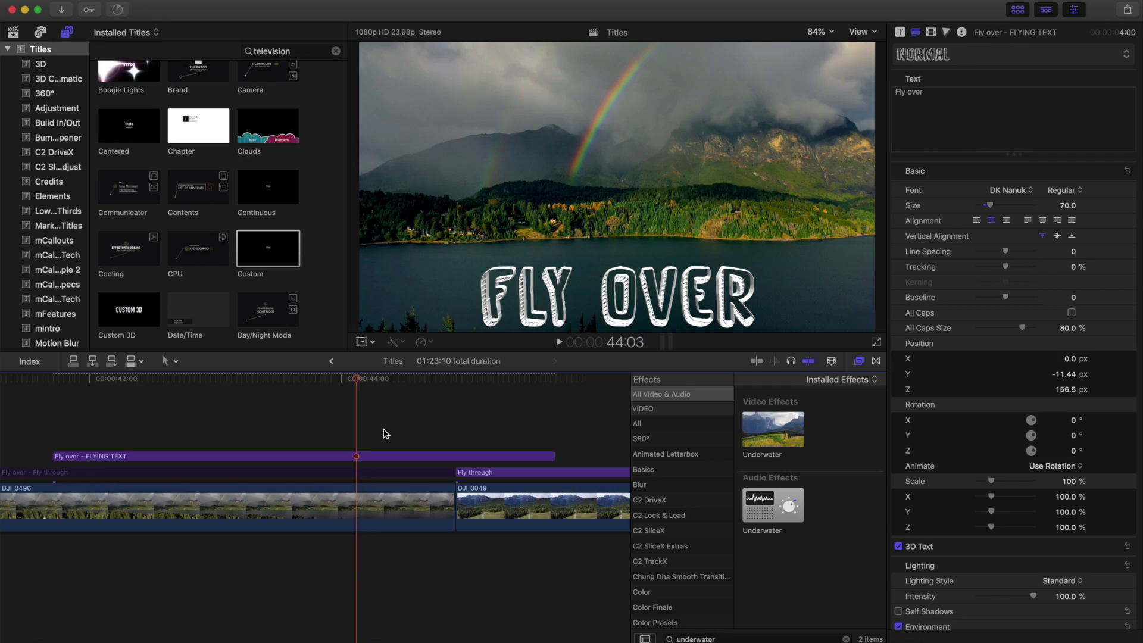
key("Right")
key("Right")
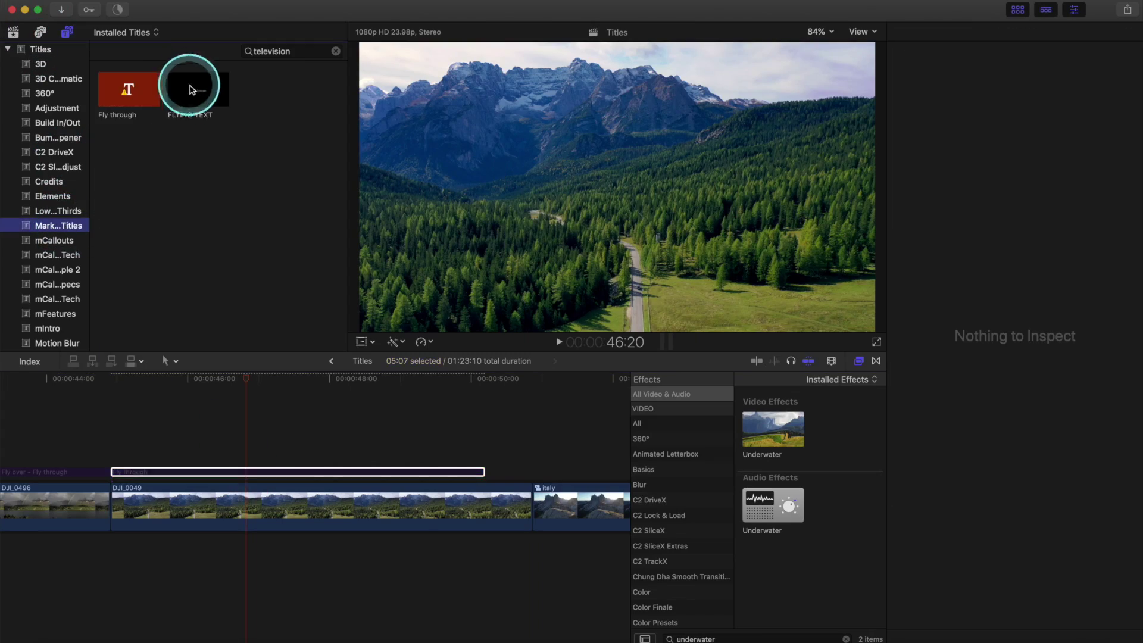
- Add a FLYING TEXT title above DJI_0049, starting with the clip, cut it at 50:05 and delete the remainder
left_click_drag(194, 84, 120, 447)
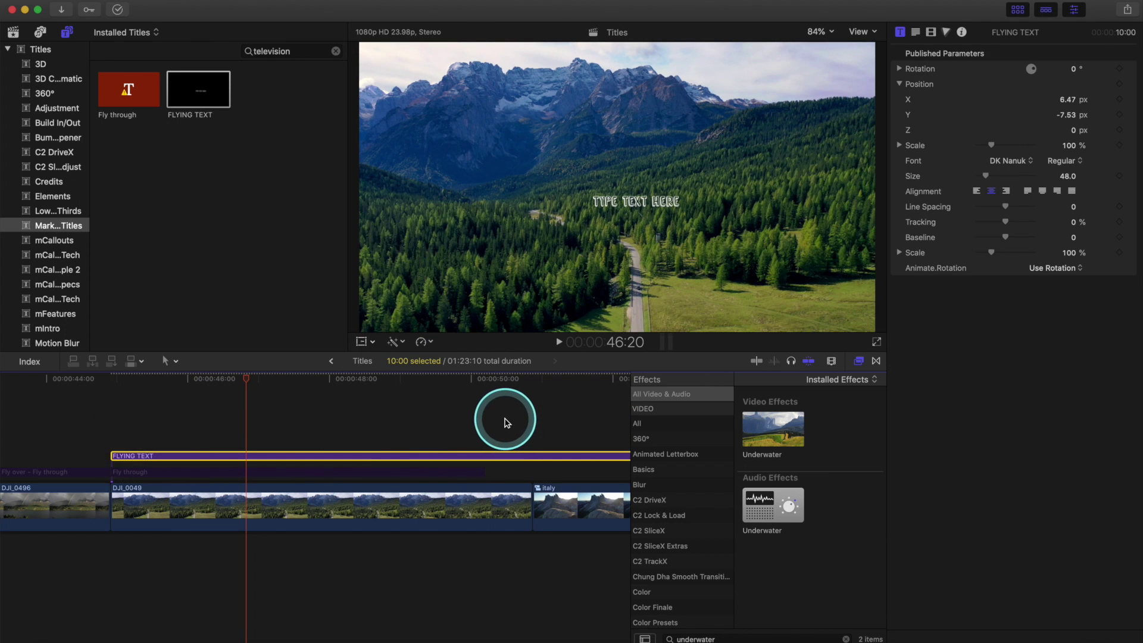
left_click(504, 421)
left_click(487, 458)
key("super+b")
left_click(519, 472)
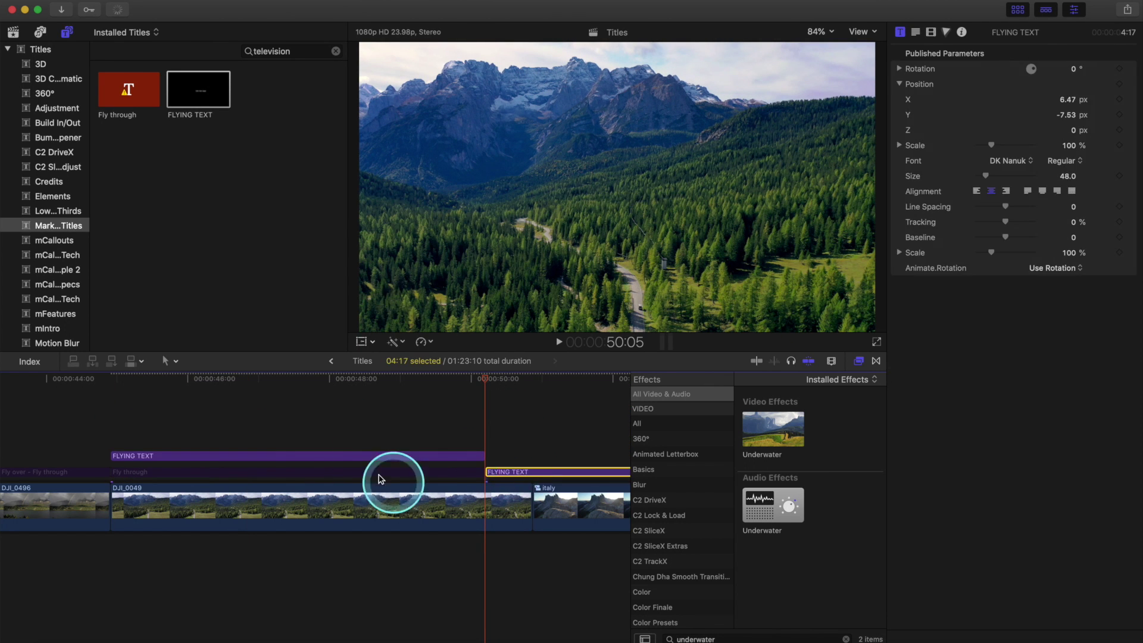
key("Delete")
- Apply the New Font style to the FLYING TEXT title and change its text to "fly through"
left_click(301, 455)
left_click(915, 32)
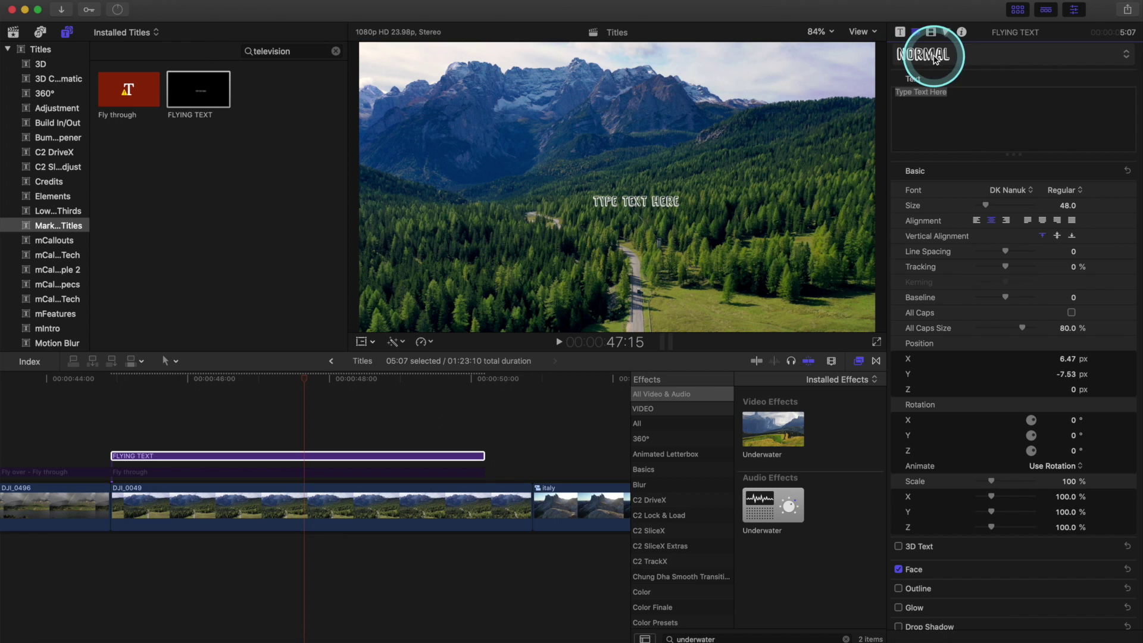
left_click(936, 56)
left_click(936, 131)
left_click_drag(640, 203, 621, 189)
left_click(1020, 98)
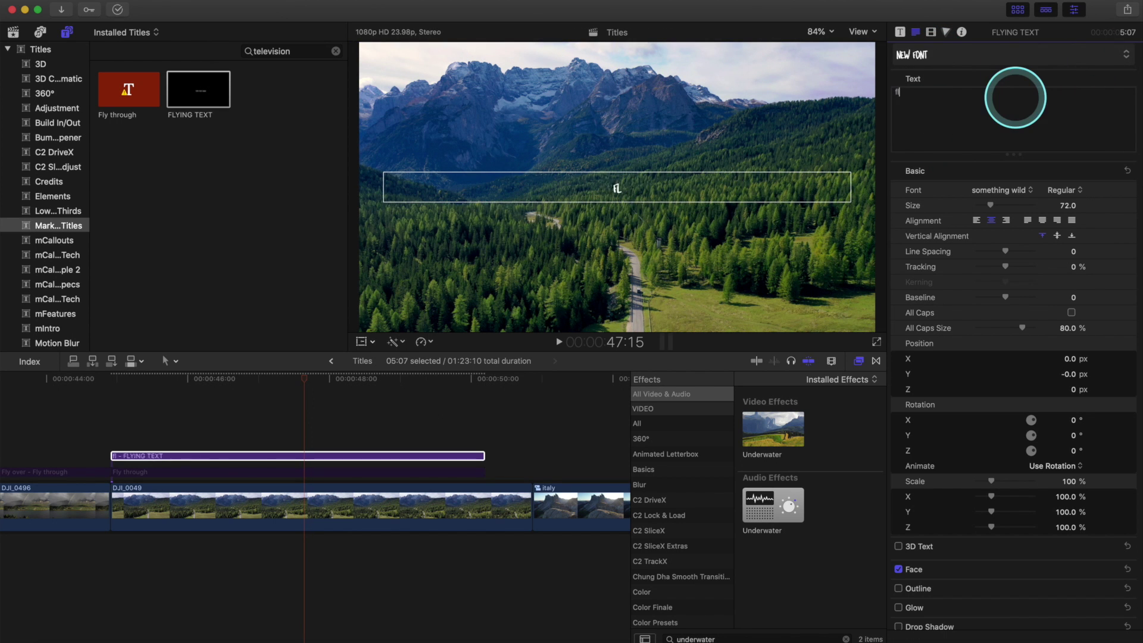
type("fly through")
- Enlarge the fly through title with Transform Scale (All) at 400% and the published Scale at about 152%
left_click(931, 32)
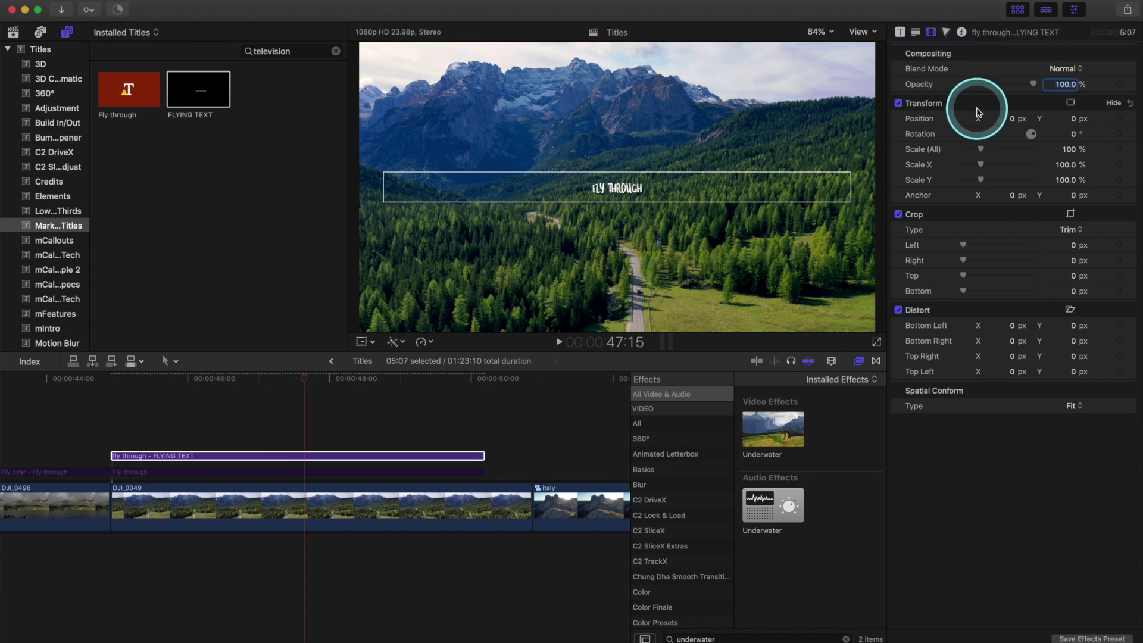
left_click_drag(981, 151, 1046, 147)
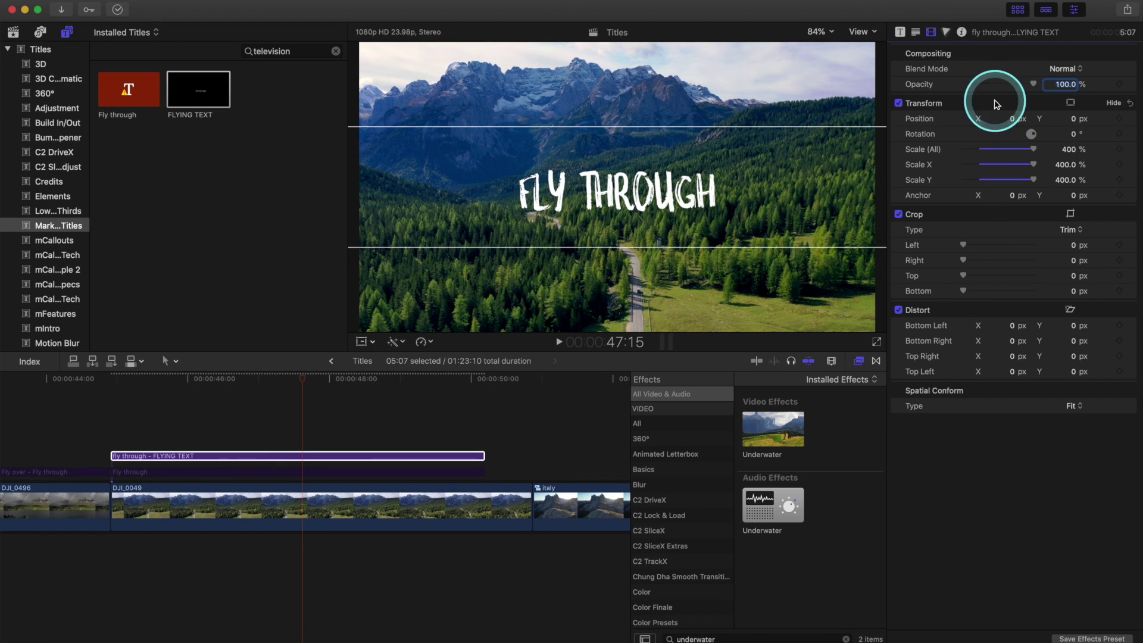
left_click(900, 32)
left_click_drag(993, 208, 999, 215)
- Turn on 3D Text for the fly through title and raise its Tracking to about 8.04%
left_click(915, 32)
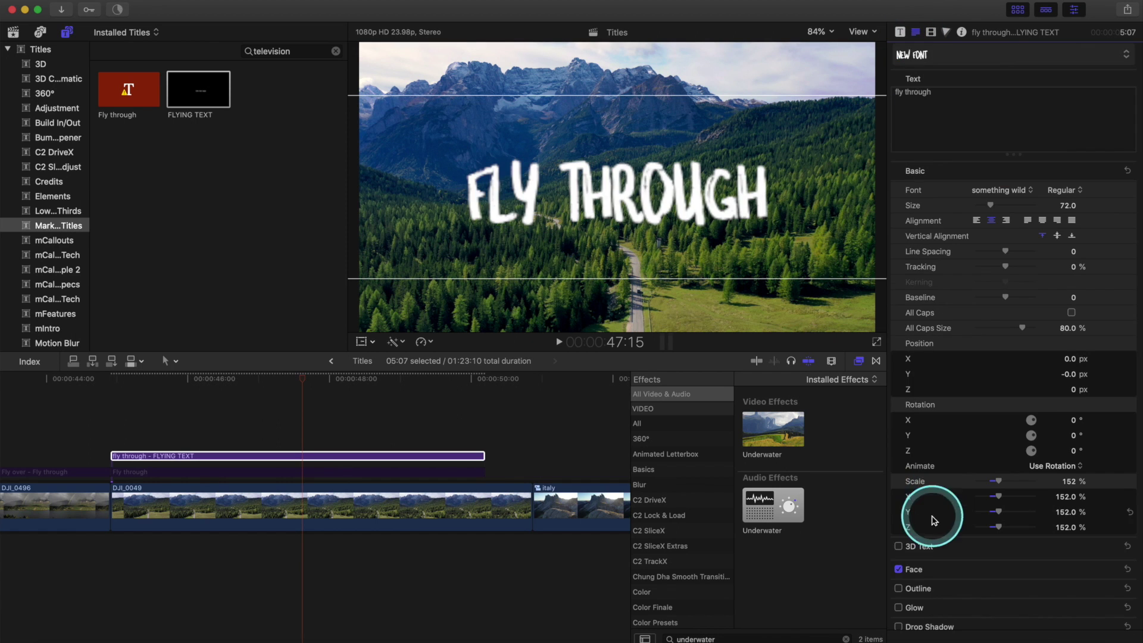
left_click(898, 546)
left_click_drag(1005, 266, 1013, 269)
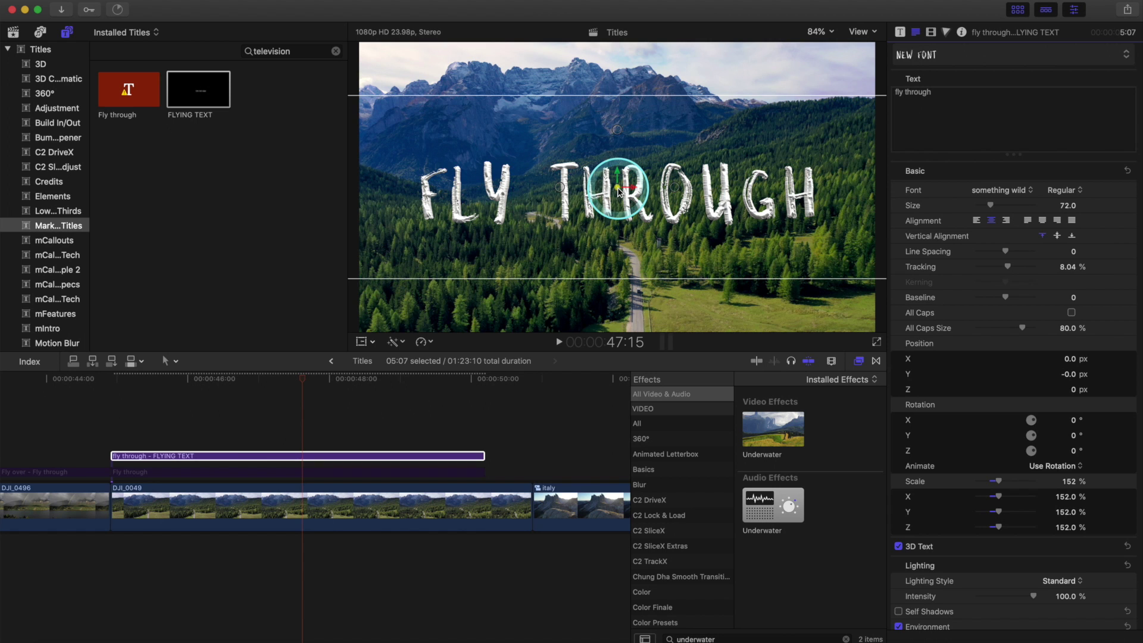
- Add Position keyframes for X, Y and Z at 44:22, the start of the fly through title
left_click(111, 437)
left_click(128, 456)
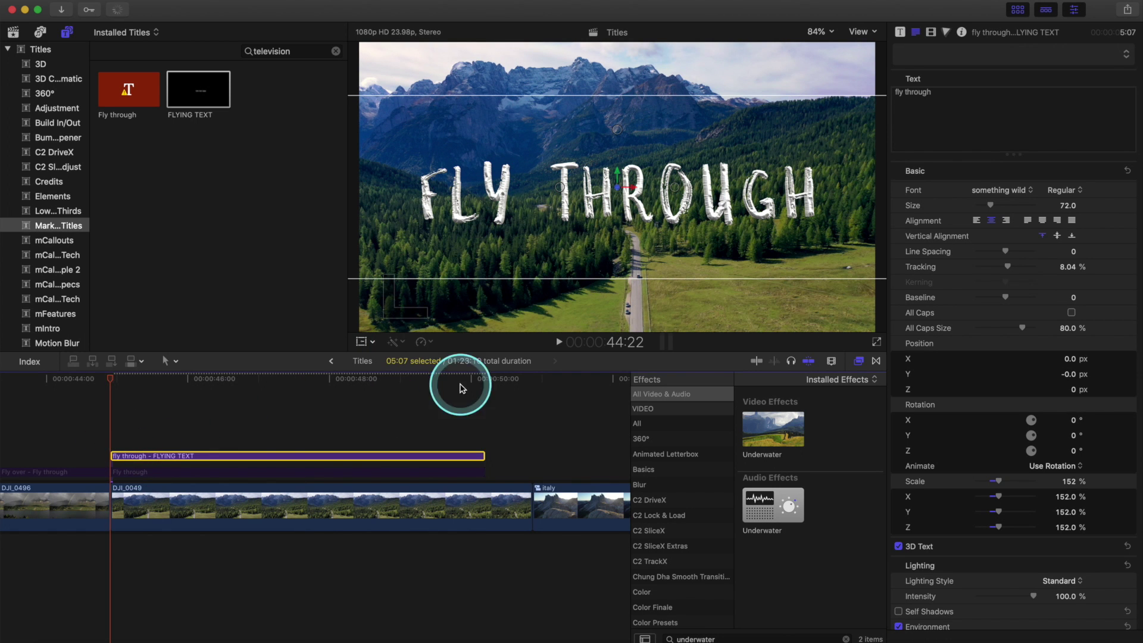
left_click(933, 79)
left_click(900, 31)
left_click(1064, 113)
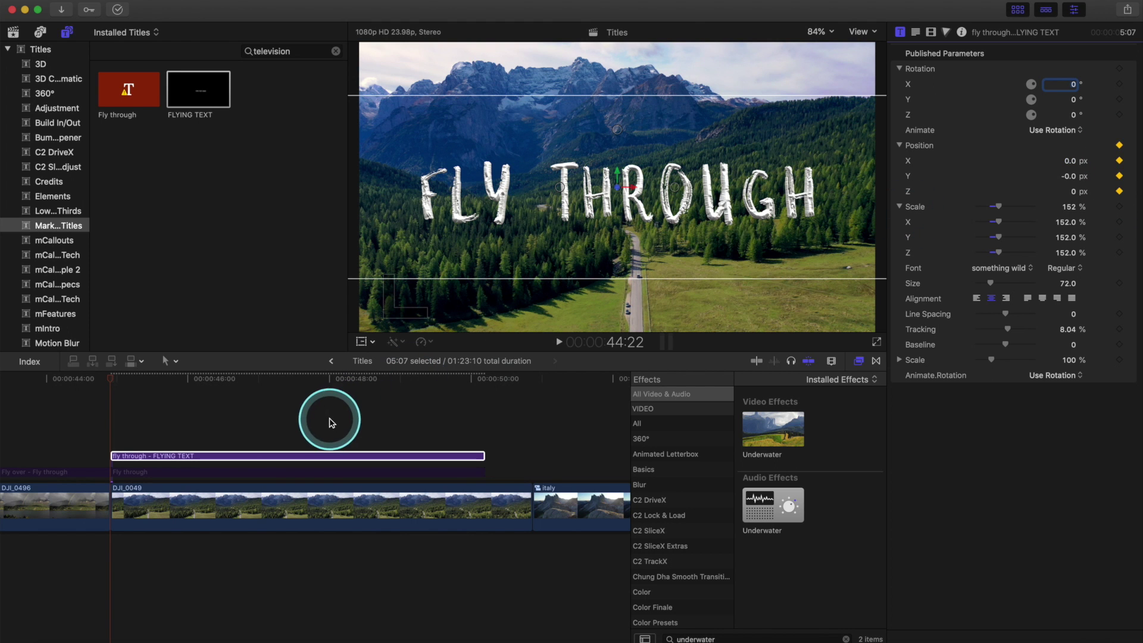
- Keyframe the fly through title's Position Z at 50:04 with a value of 210 px
left_click(398, 427)
left_click(402, 456)
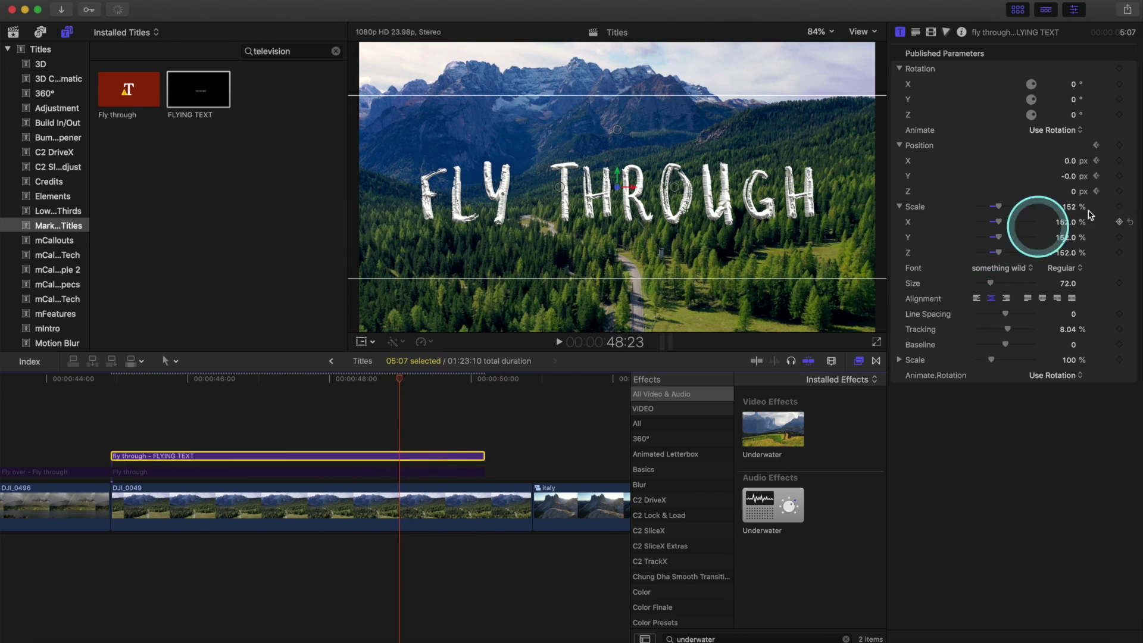
left_click(462, 426)
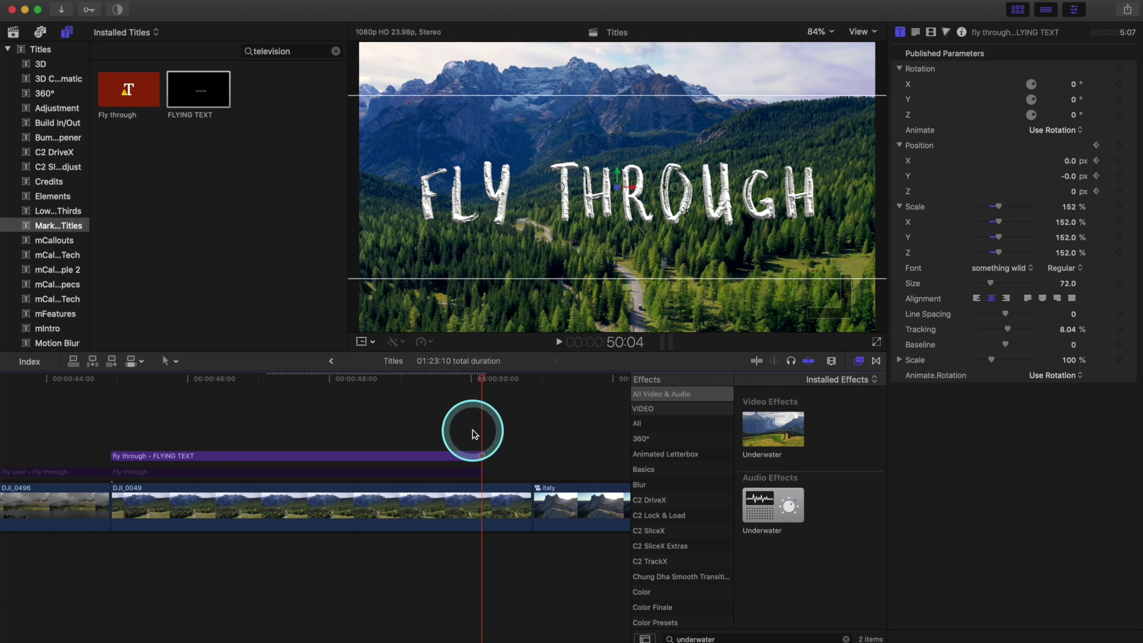
left_click(483, 454)
left_click(1073, 192)
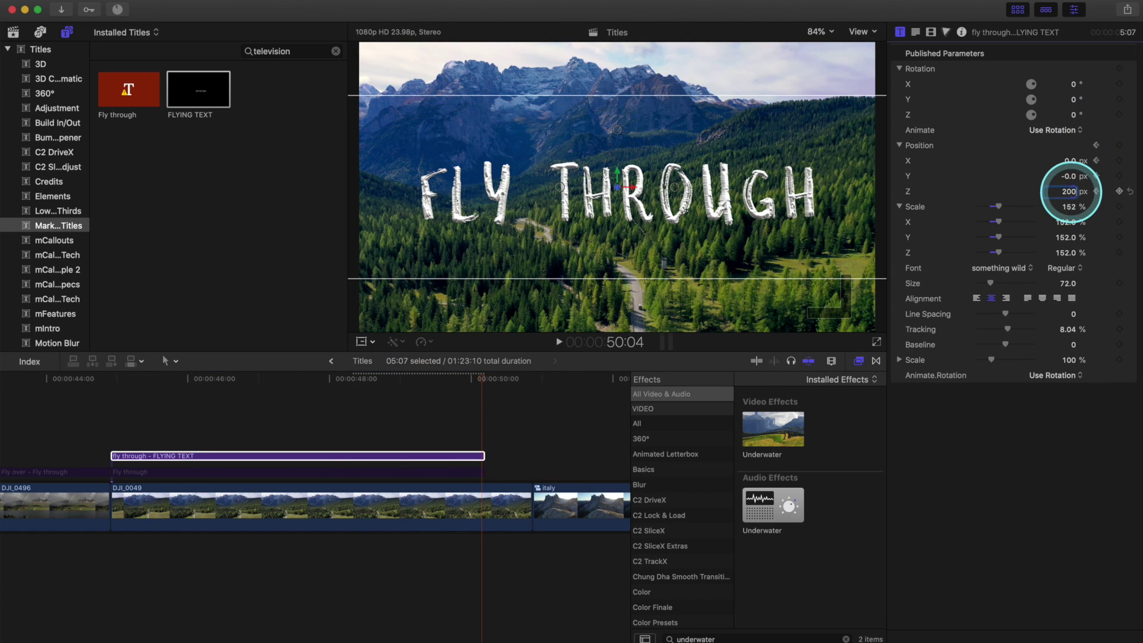
type("200")
key("Return")
type("210")
key("Return")
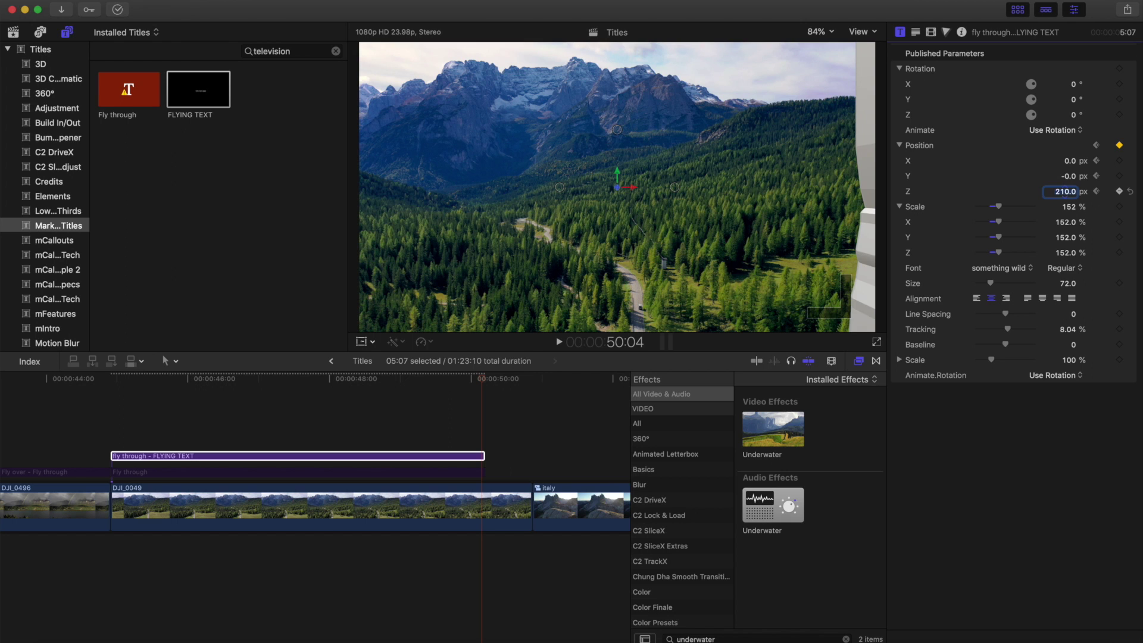
- Play back the fly through title's animation from its start to its end
left_click(530, 365)
left_click(120, 421)
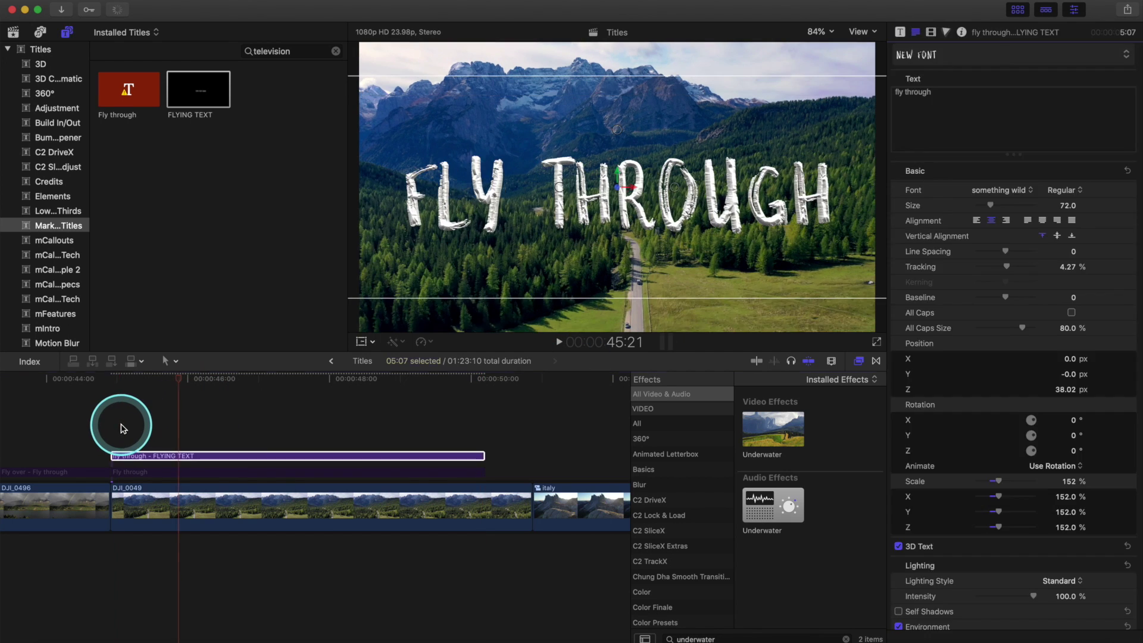
key("space")
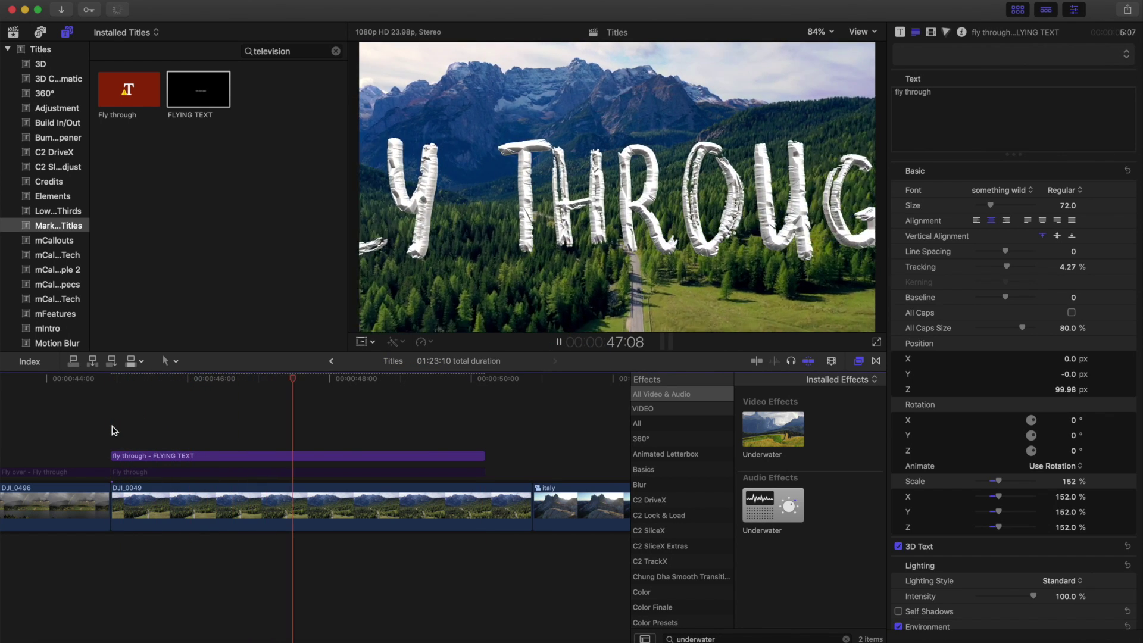
left_click(477, 448)
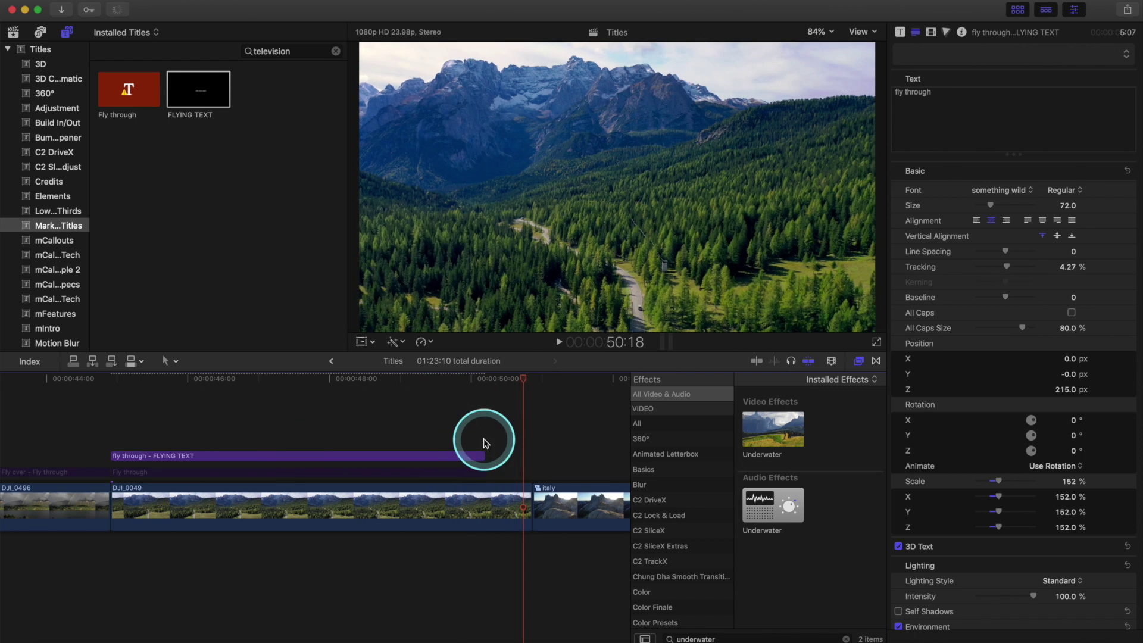
- Add a Position X keyframe to the fly through title at 49:16, just before the flight ends
left_click(473, 457)
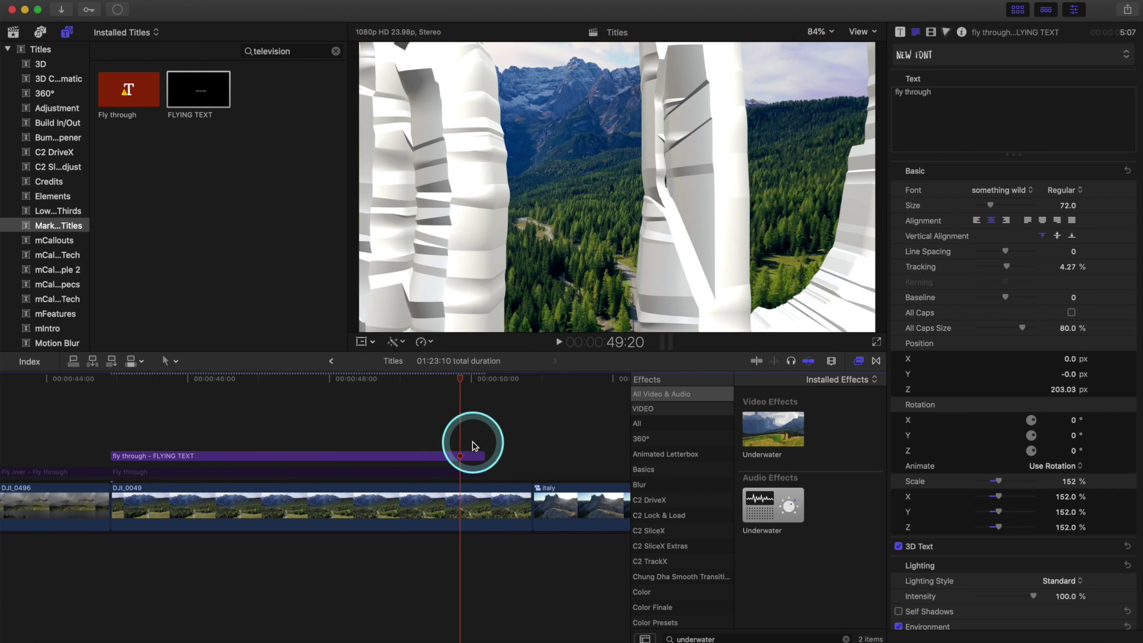
left_click(900, 34)
left_click(470, 418)
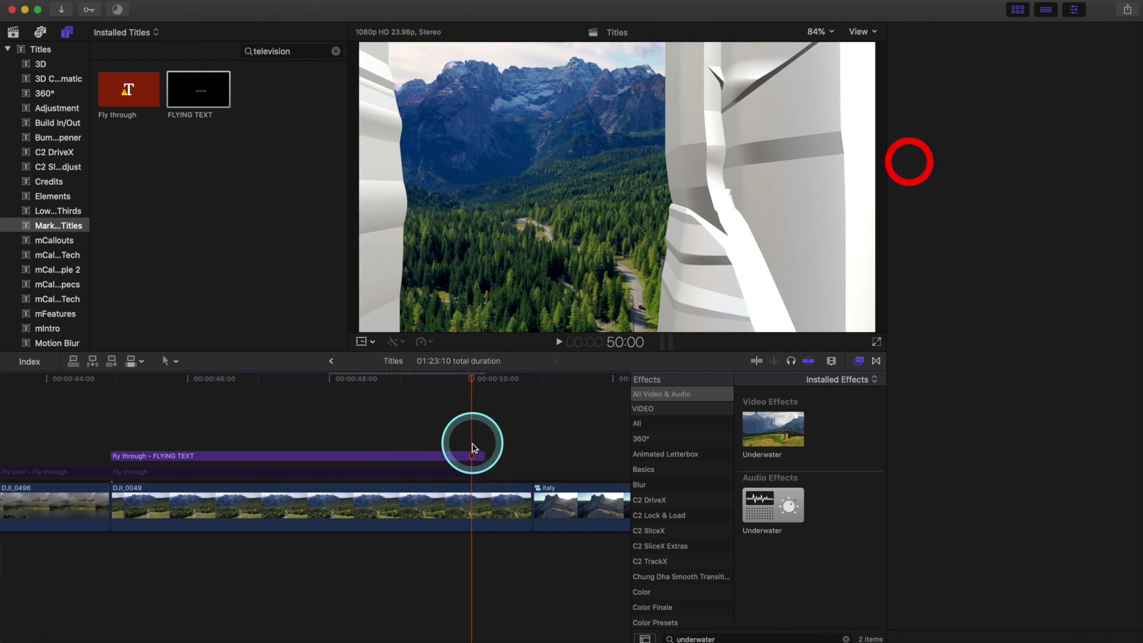
left_click(471, 456)
key("Left")
key("Left")
key("Left")
key("Left")
key("Left")
key("Left")
key("Left")
key("Left")
left_click(1096, 162)
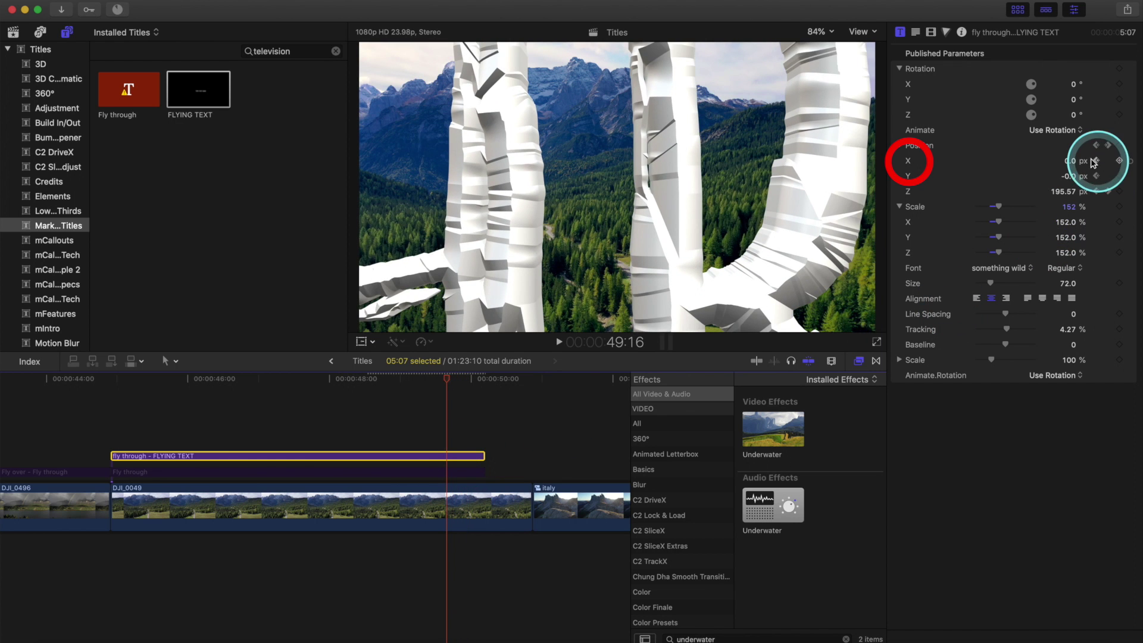
- Play back the fly through title from 44:22 to check the adjusted flight path
left_click(117, 431)
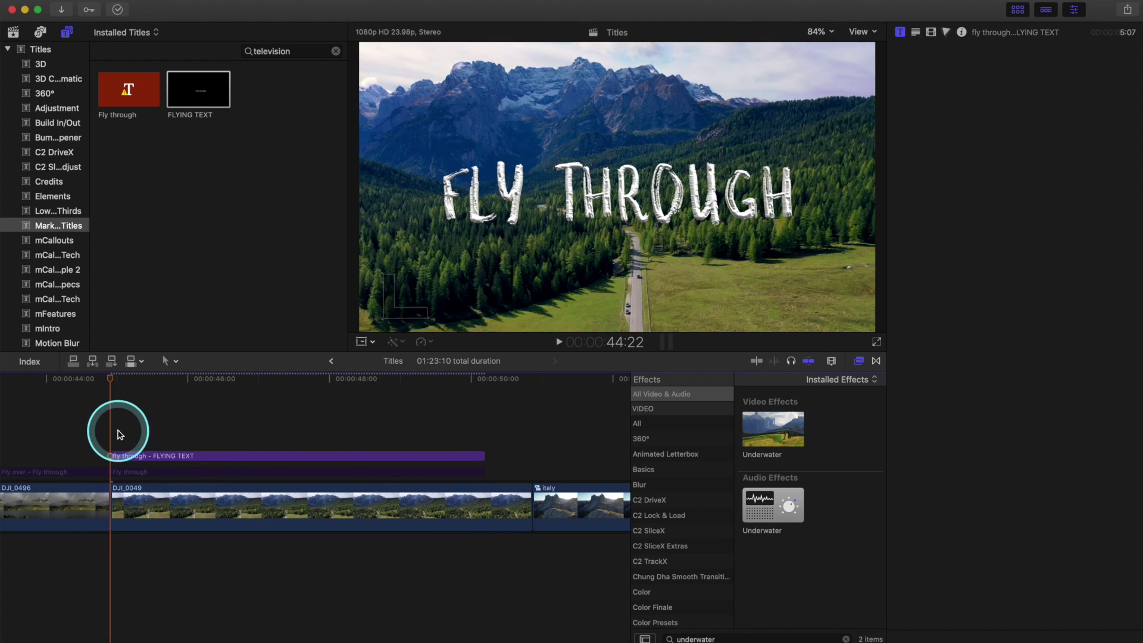
key("space")
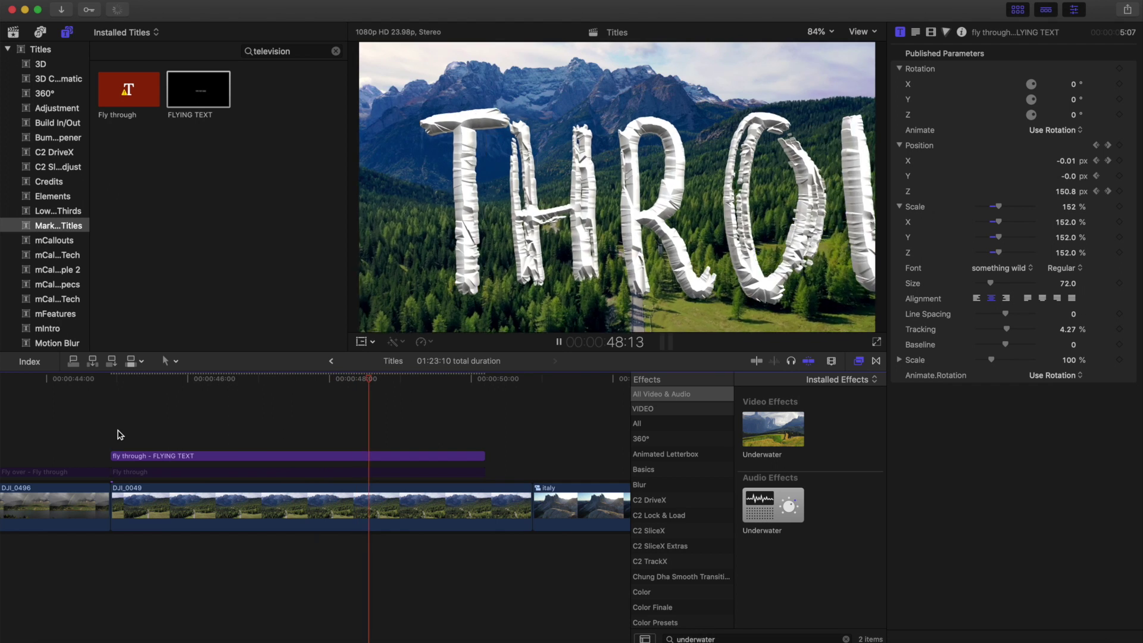
left_click(117, 432)
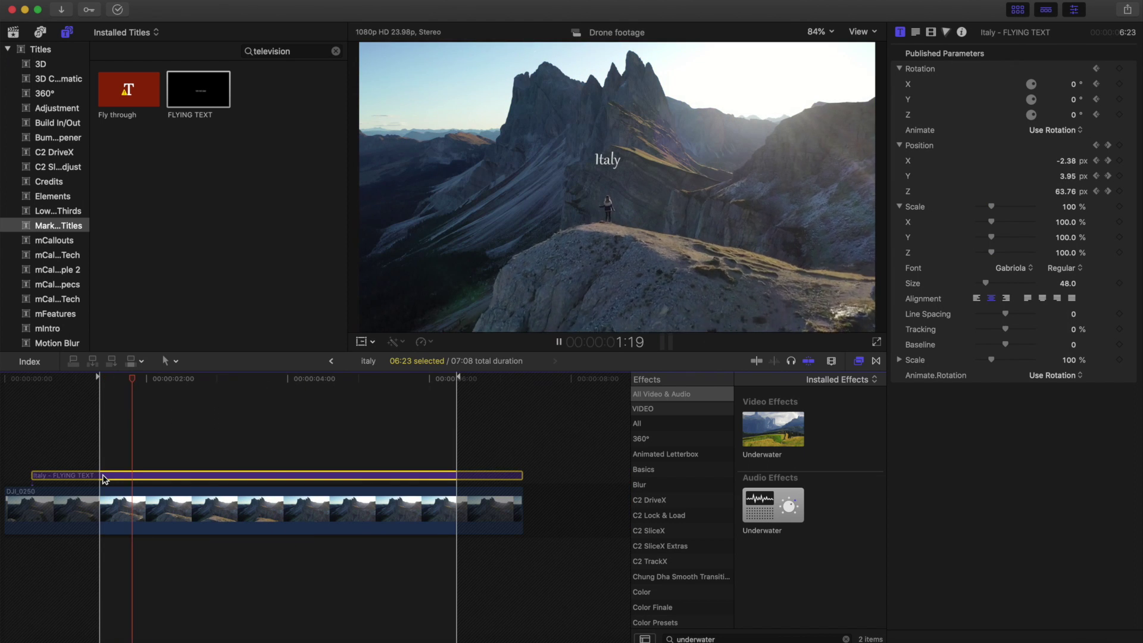
- Stop playback at 2:21 and keyframe the Italy title's Position Z at 107.07 px
key("space")
left_click(959, 216)
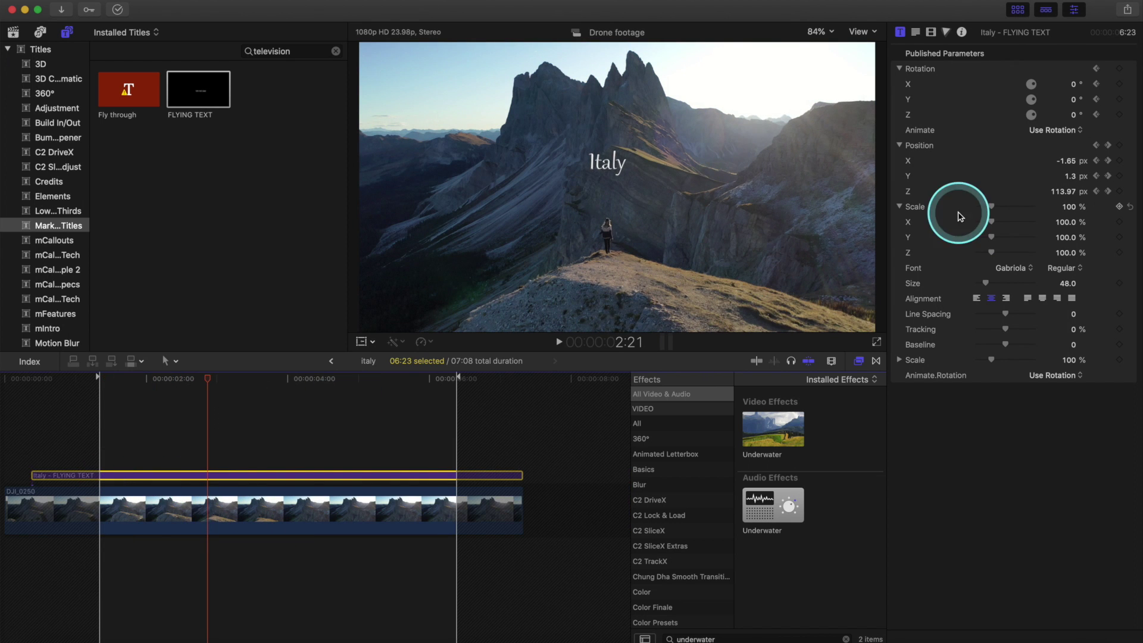
left_click(1065, 192)
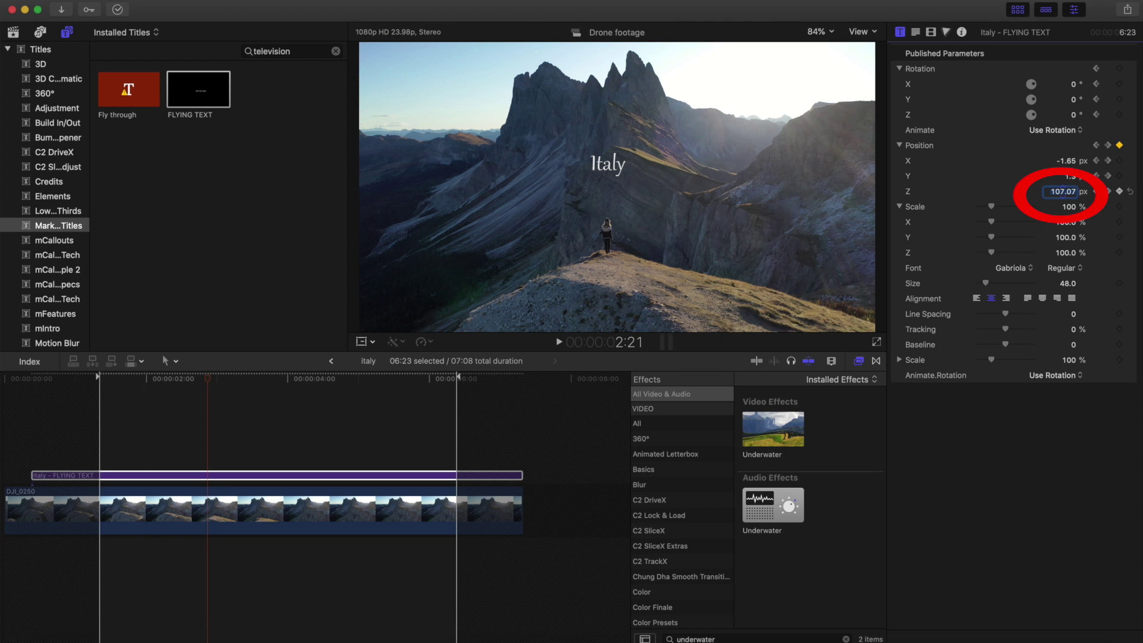
- Play back the Italy title's animation from about 1:10 to review its movement
left_click(379, 331)
left_click(105, 419)
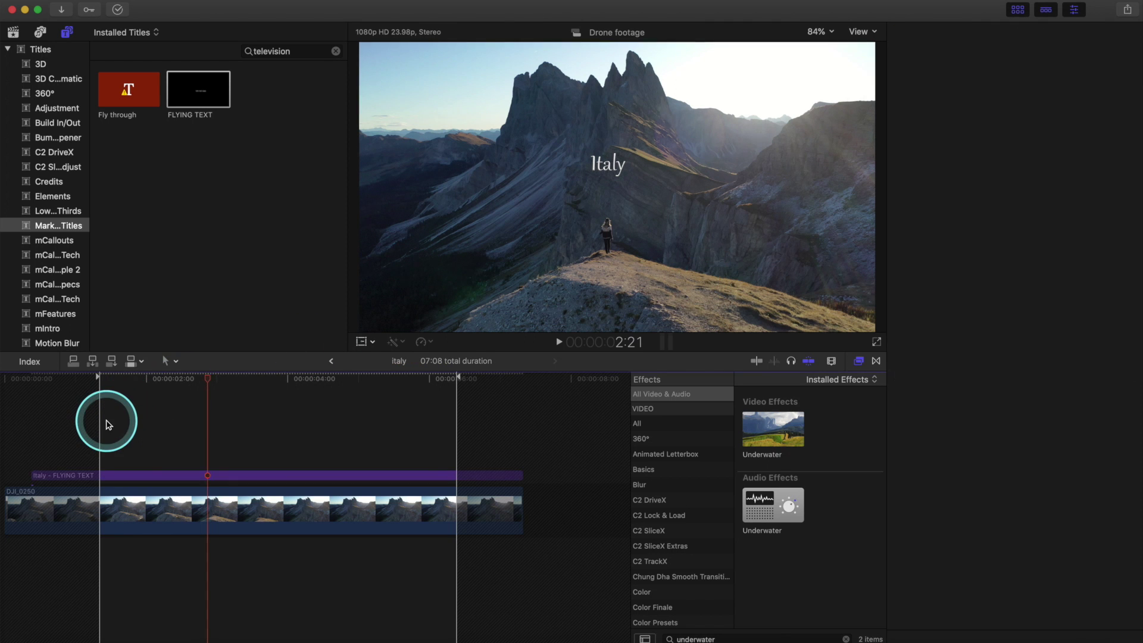
left_click(103, 475)
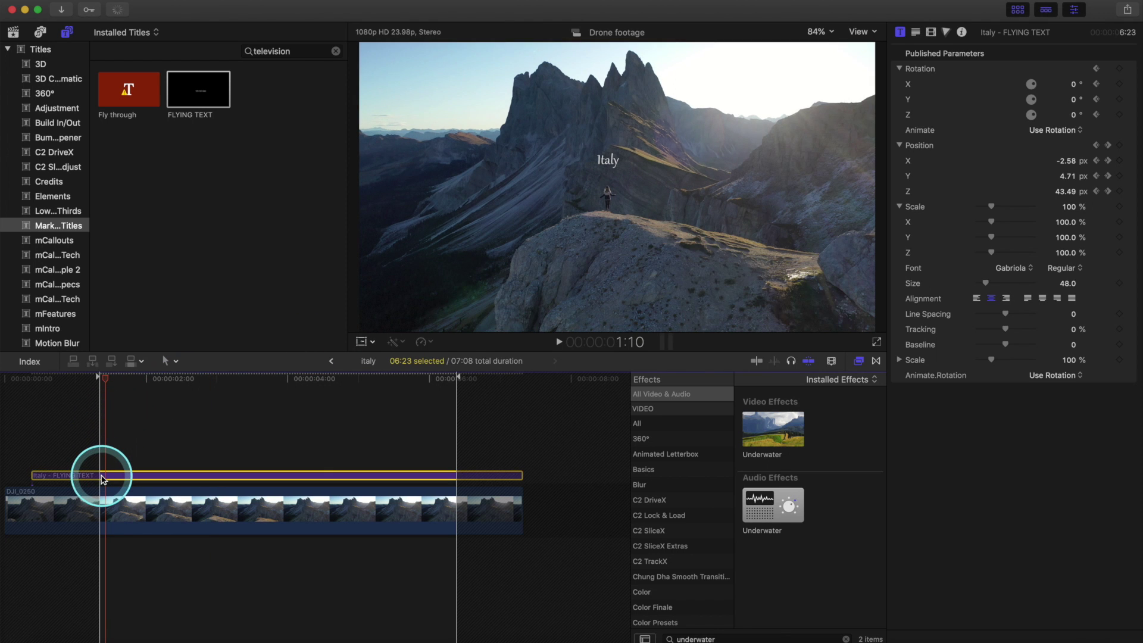
key("space")
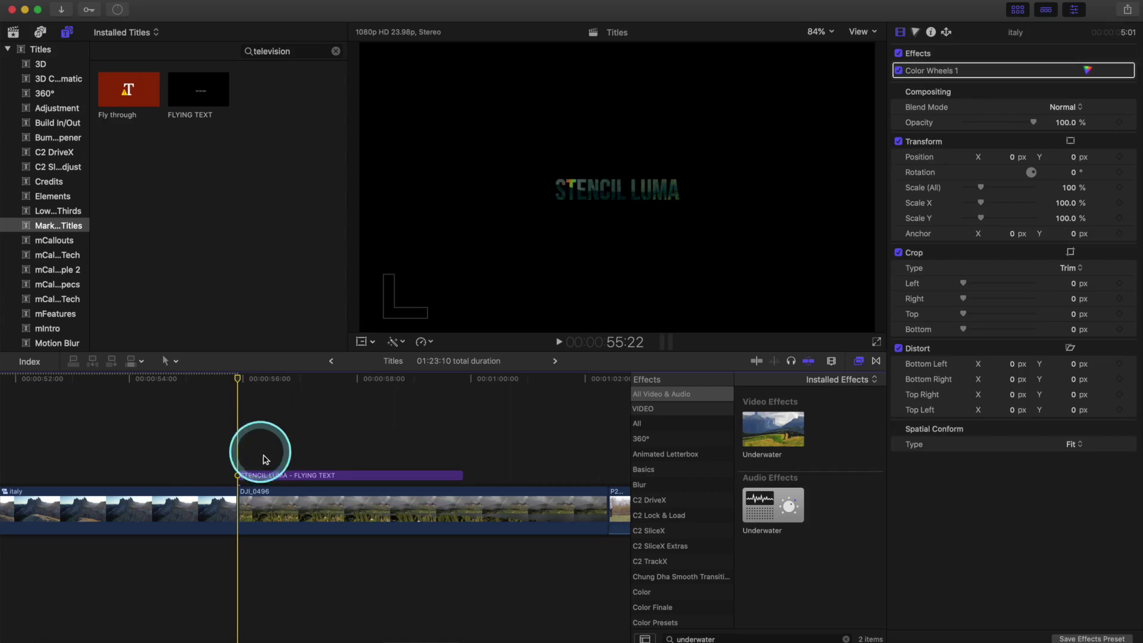
- Examine the STENCIL LUMA title's published parameters and blend mode at 55:22, and play back its animation
left_click(278, 476)
left_click(974, 62)
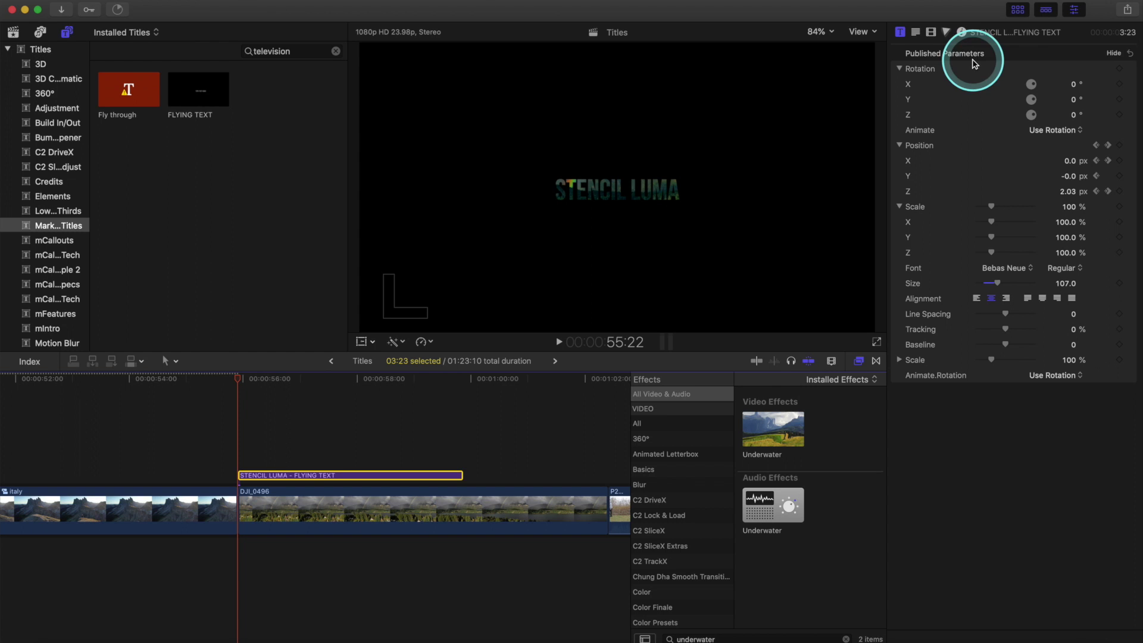
left_click(932, 33)
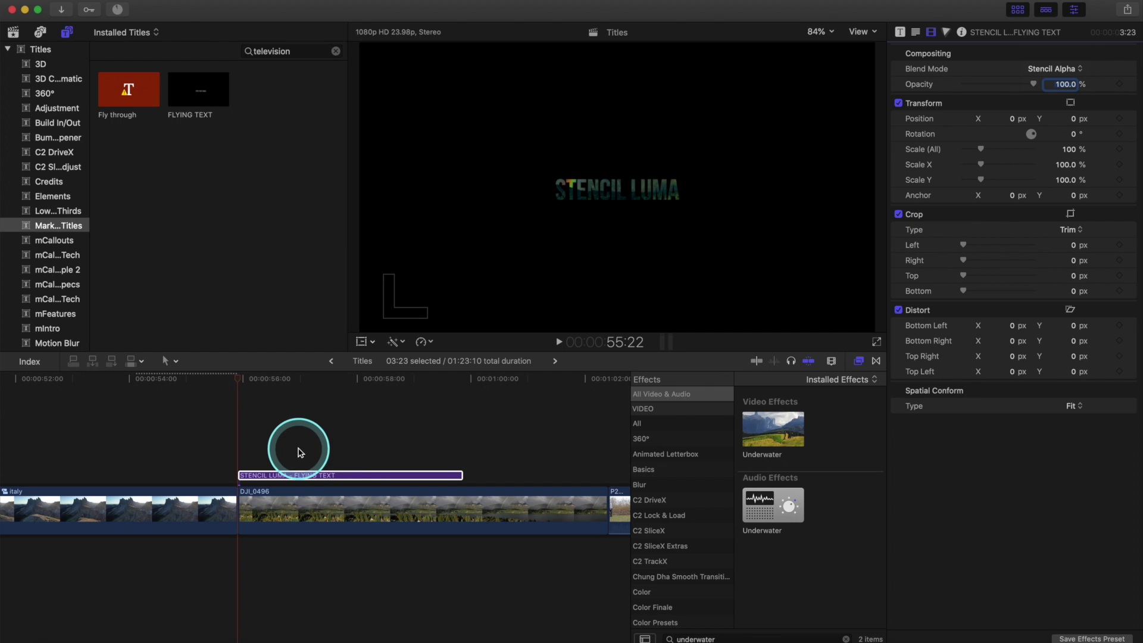
key("space")
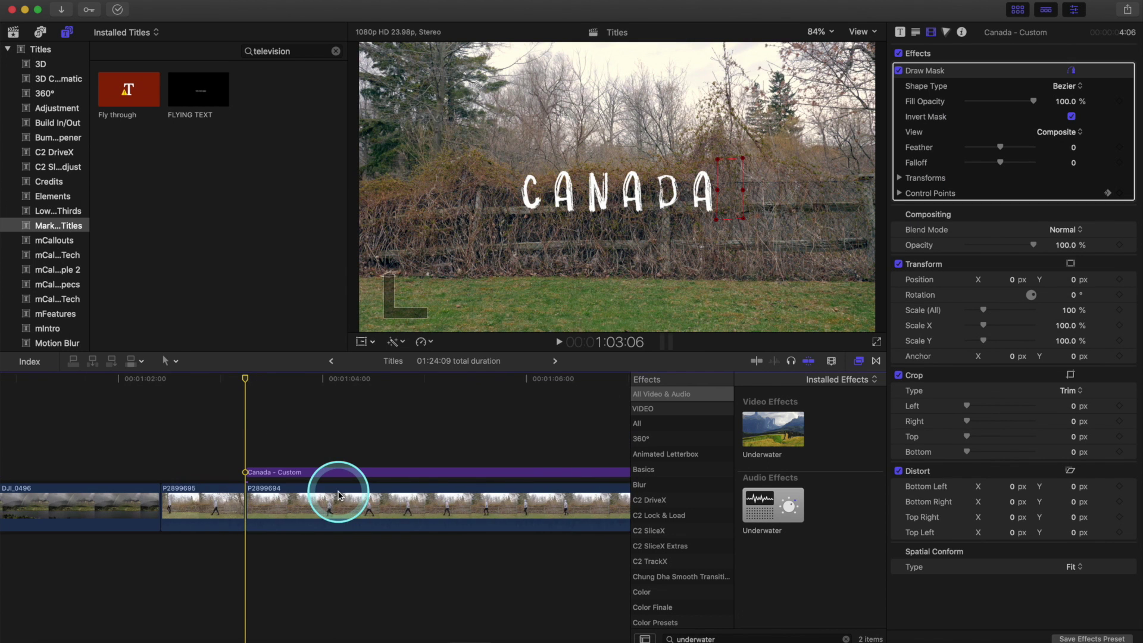
- Zoom the timeline out around the Canada title and play back its Draw Mask reveal behind the walking person
key("super+minus")
key("space")
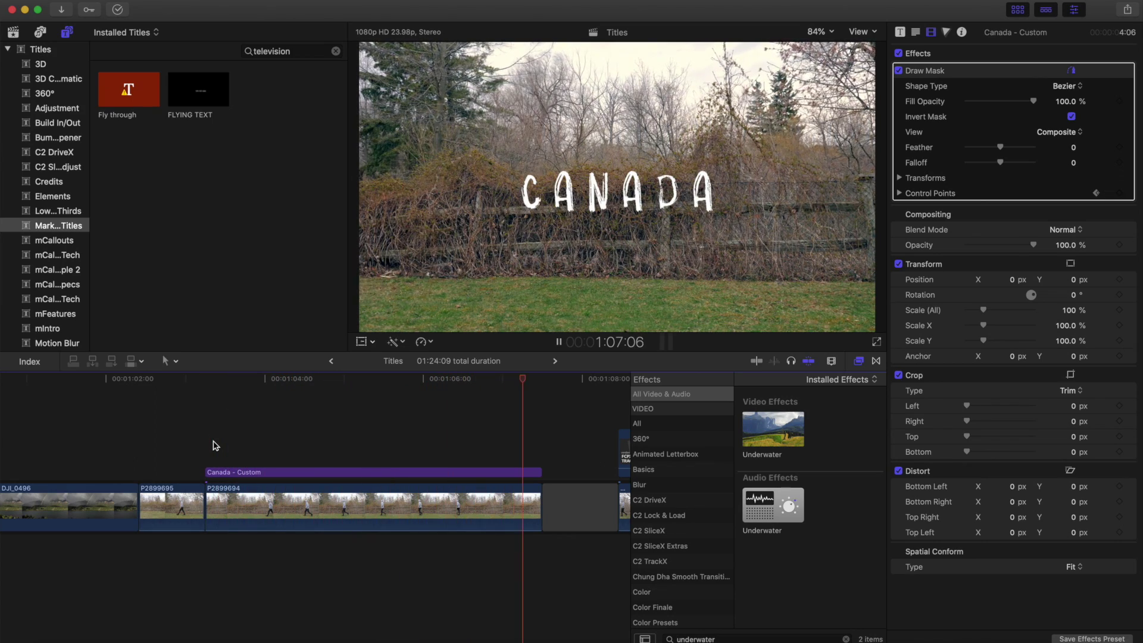
key("space")
- Select the Canada title around 1:04:11 and replace the effects search with "draw"
left_click(312, 472)
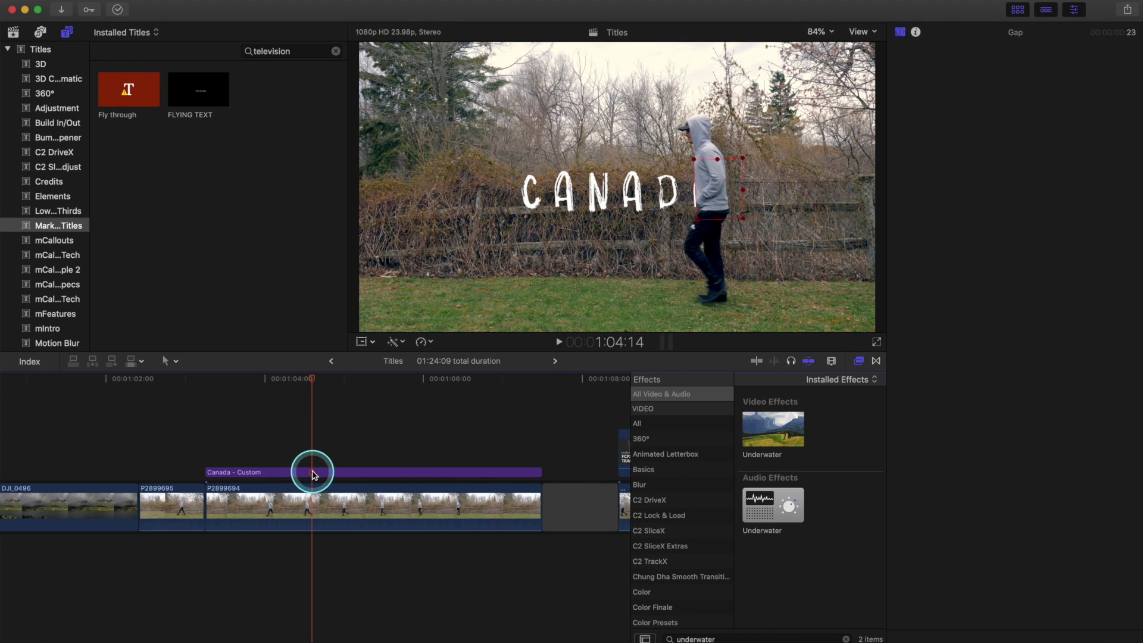
left_click(846, 638)
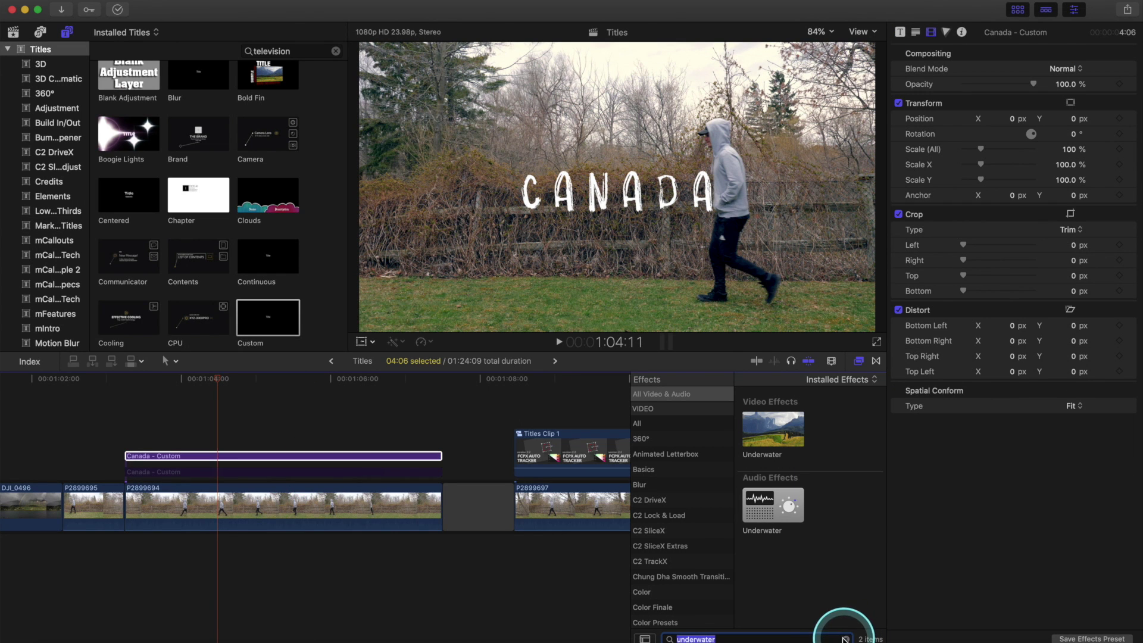
left_click(749, 637)
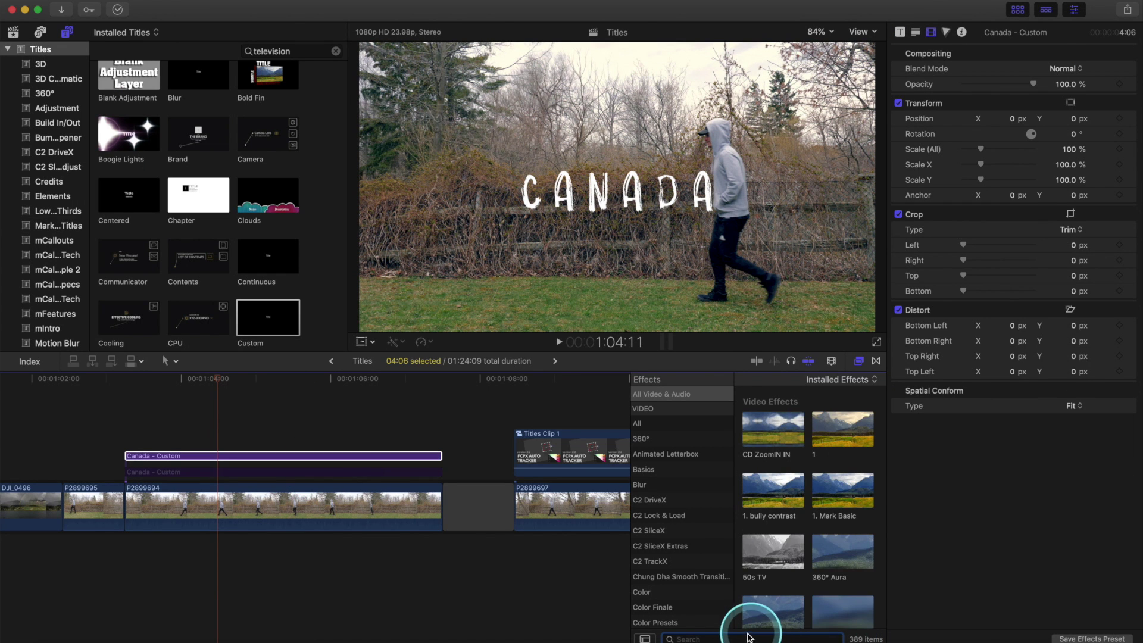
type("draw")
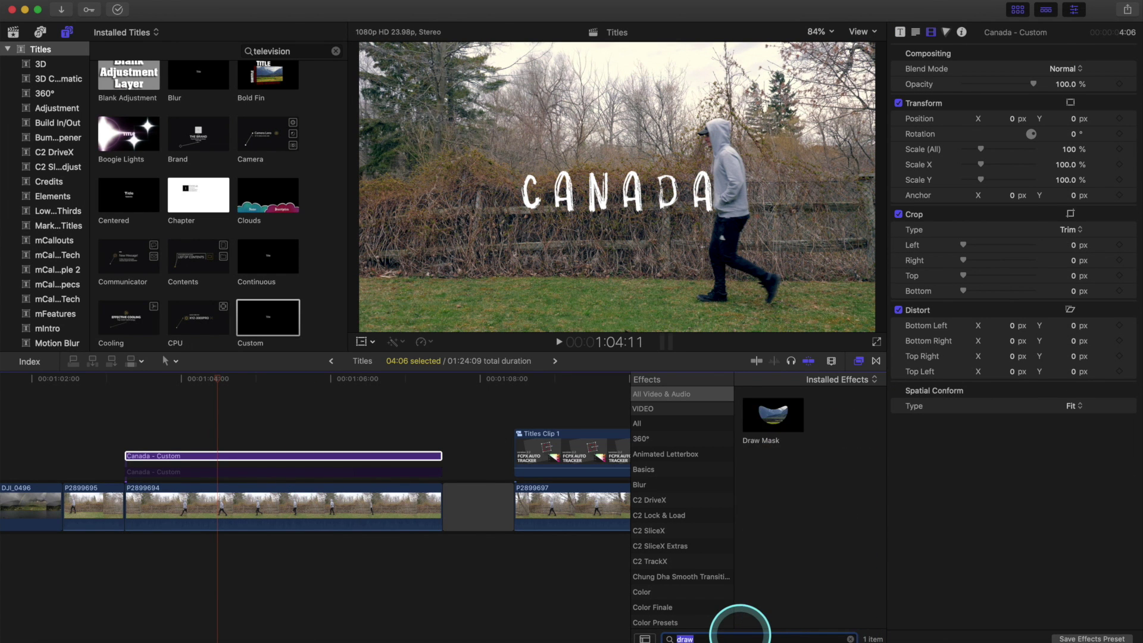
- Apply Draw Mask to the Canada title with a four-point shape around the walking person's torso beside the last A, and invert the mask
mouse_move(795, 435)
left_mouse_down()
mouse_move(766, 409)
mouse_move(237, 454)
left_mouse_up()
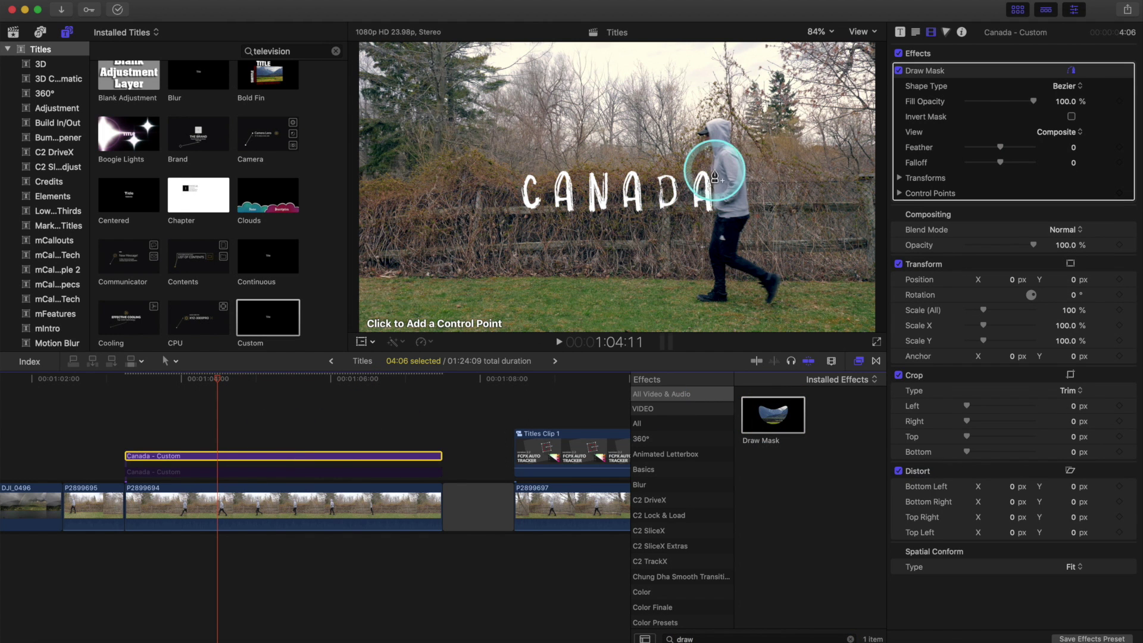
left_click(712, 170)
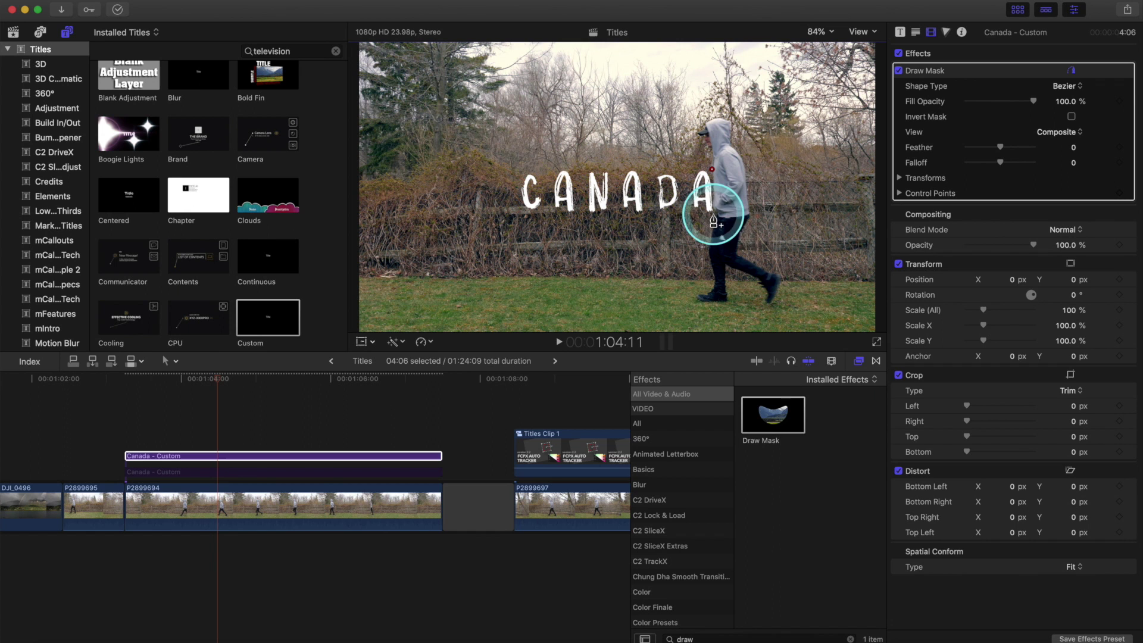
left_click(713, 213)
left_click(751, 213)
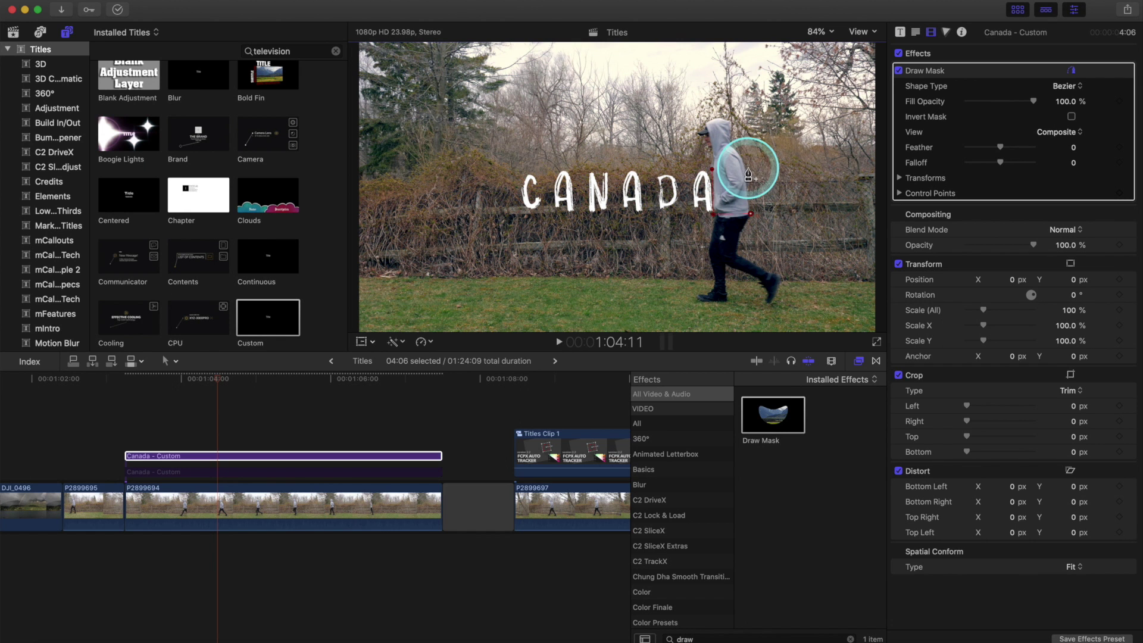
left_click(712, 169)
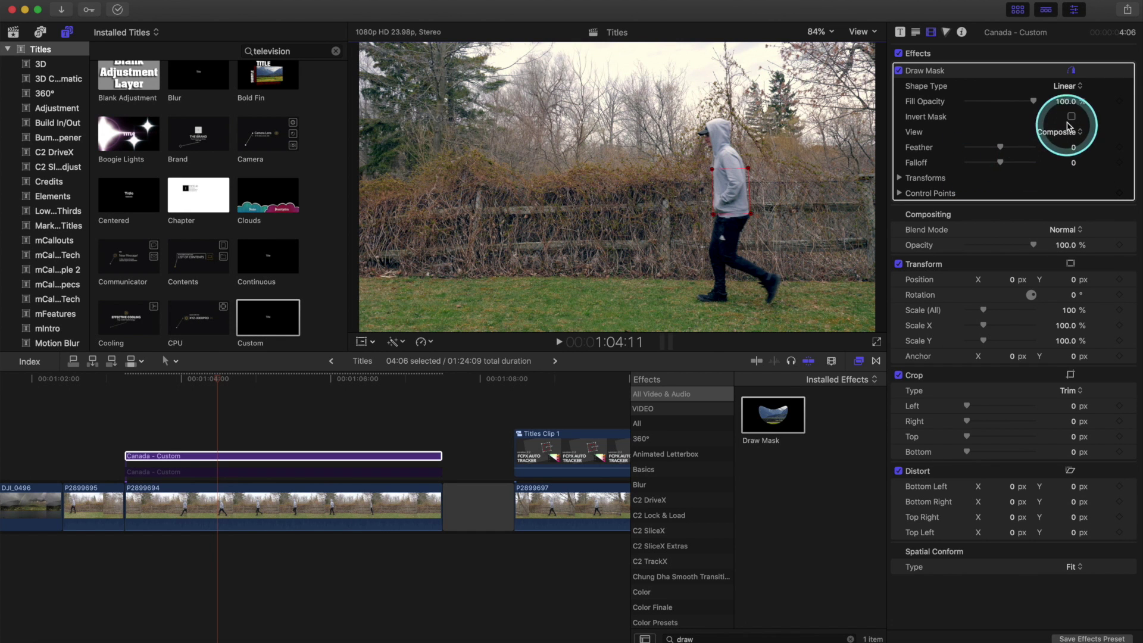
left_click(1071, 118)
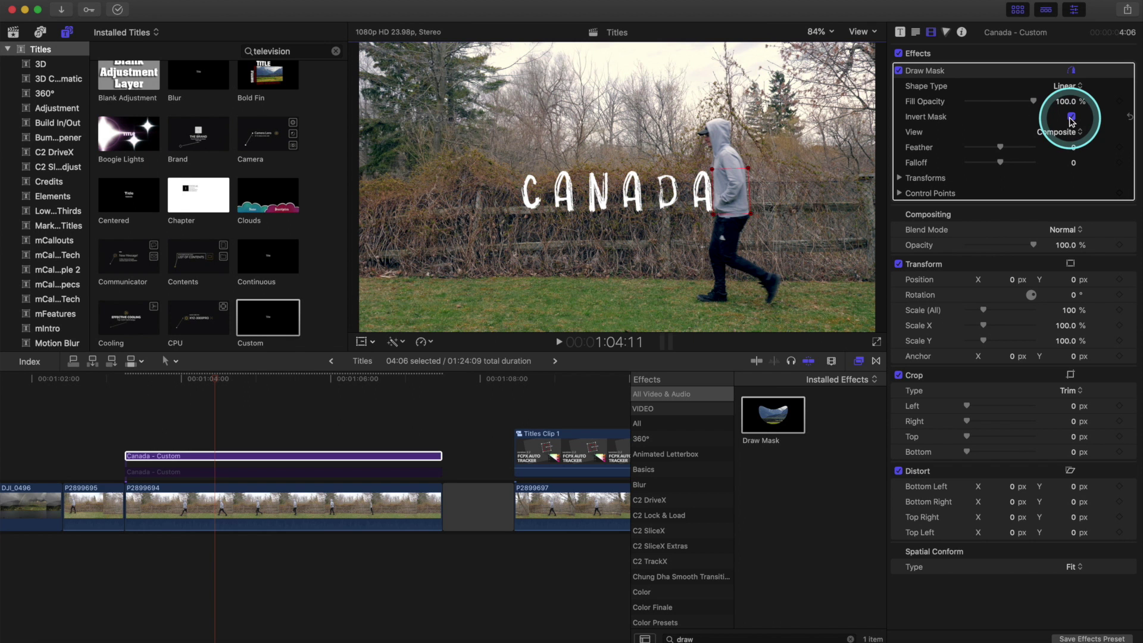
- Enlarge the viewer to 200% around the walking person and add a keyframe for the mask's Control Points at 1:04:11
left_click(818, 32)
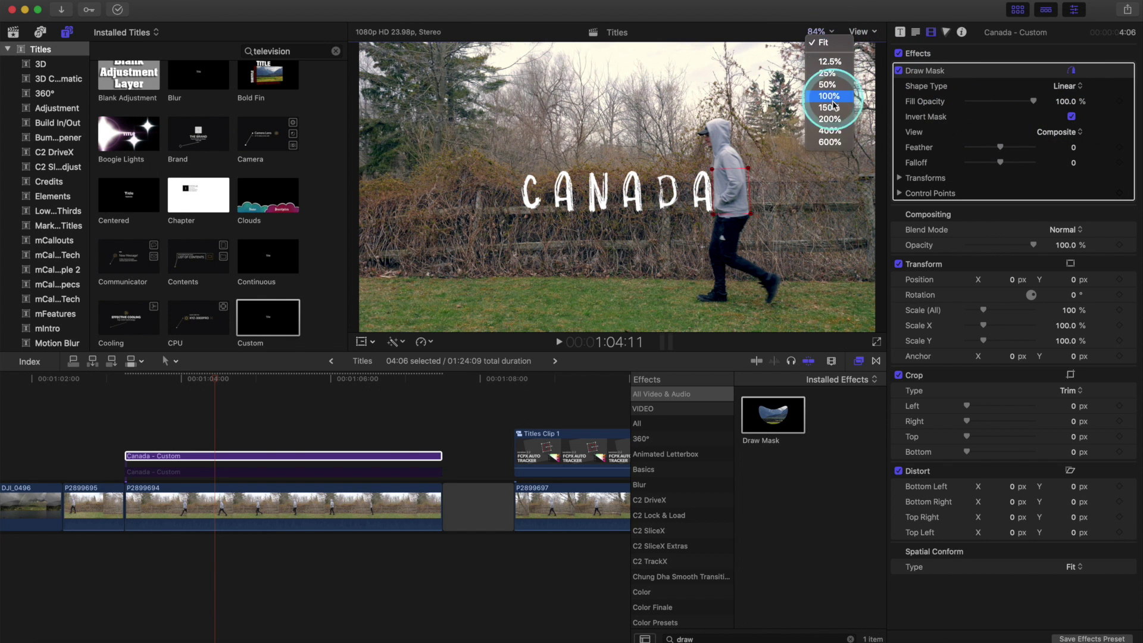
left_click(831, 119)
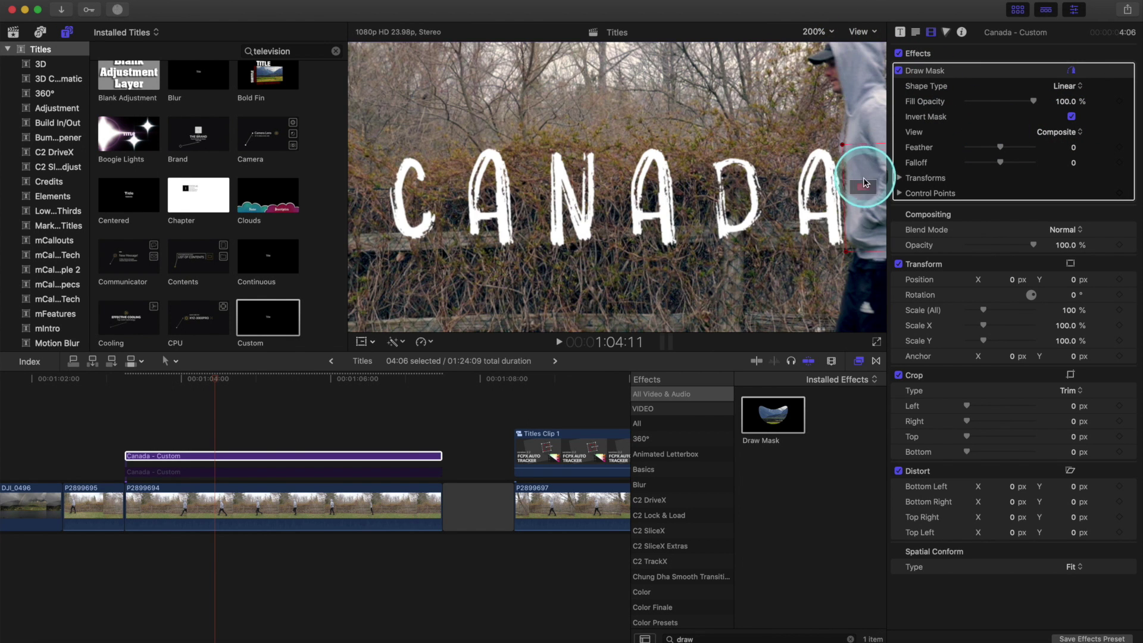
scroll(860, 185, "right", 5)
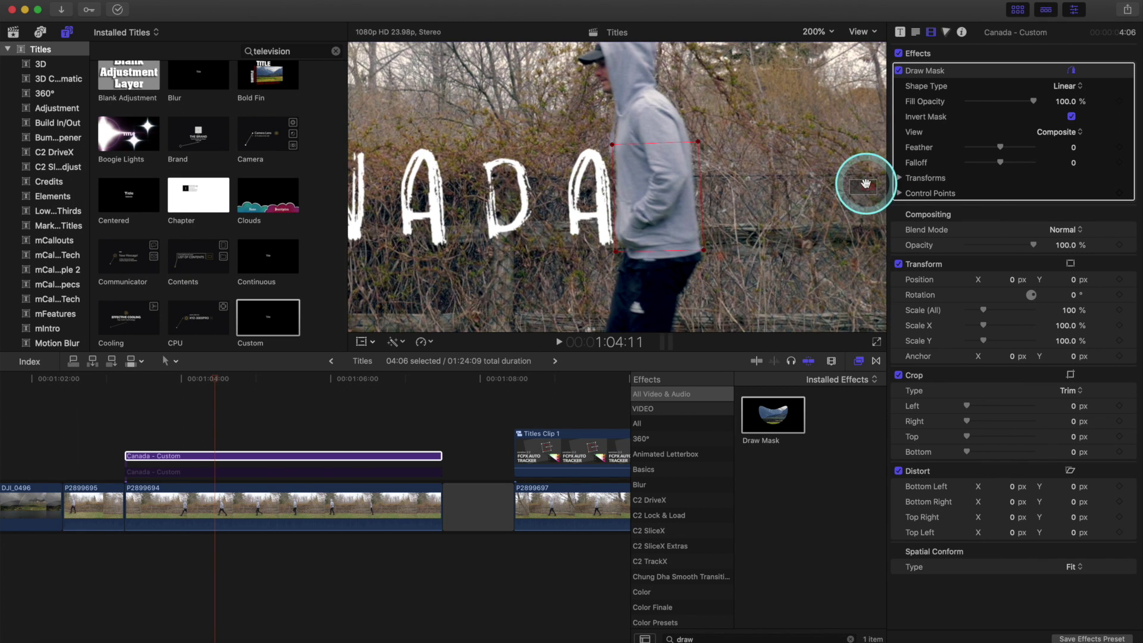
left_click(1120, 194)
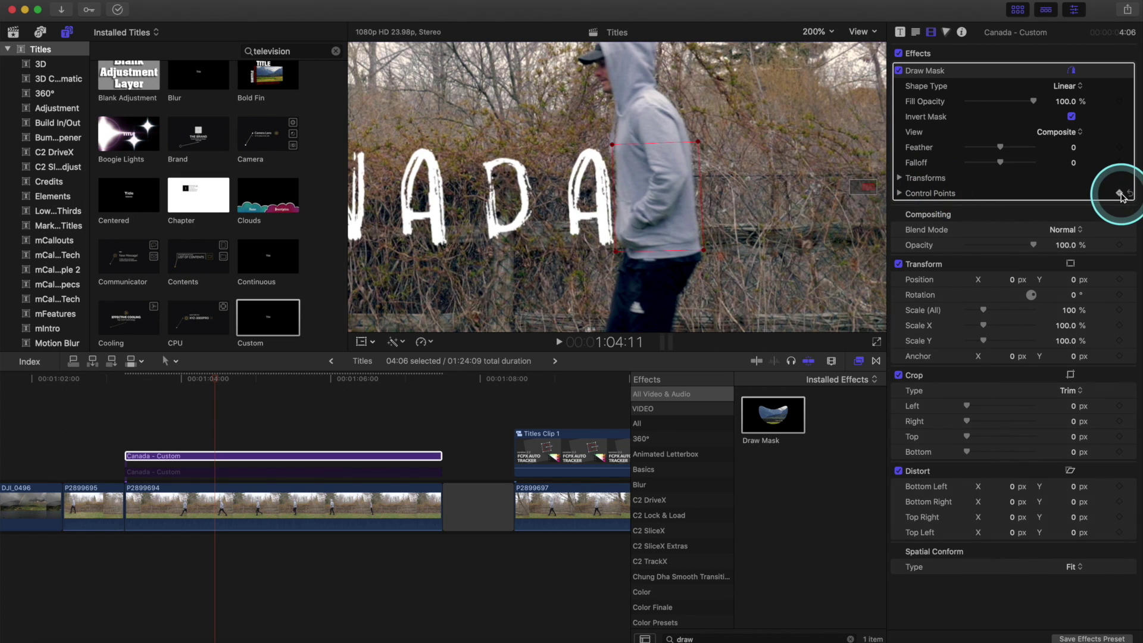
- Advance frame by frame from 1:04:12 to 1:04:17, moving the mask's control points along with the walker's torso
key("Right")
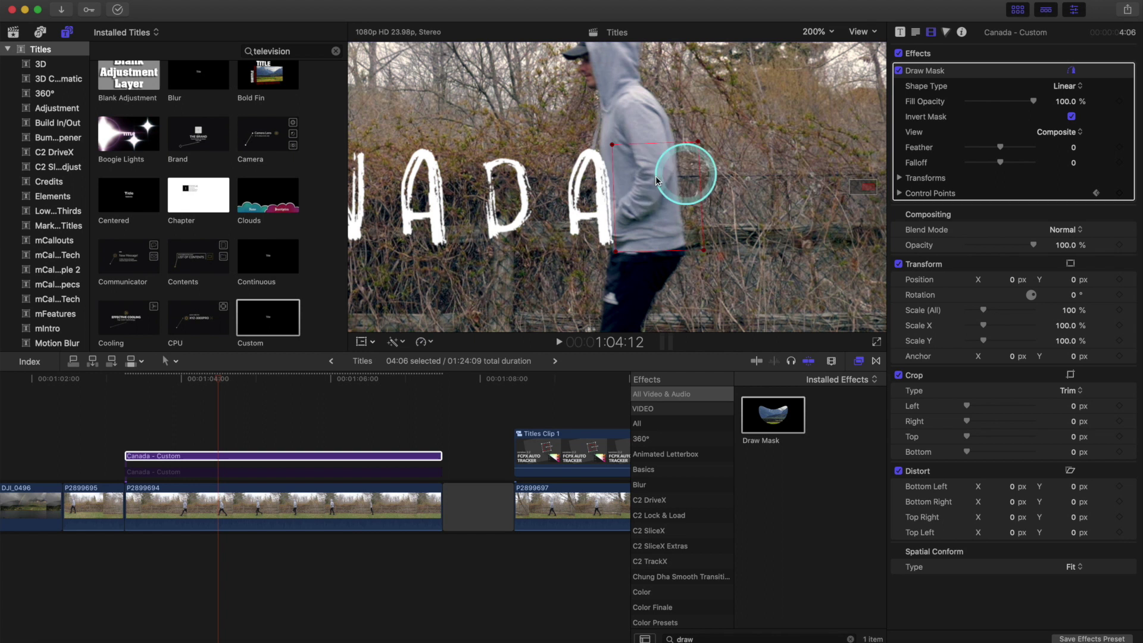
left_click_drag(593, 126, 612, 252)
key("Right")
- Keep advancing past 1:05:14, reshaping the mask around the walker on each frame until the torso has passed the whole Canada title
key("Right")
key("Right")
key("Right")
key("Right")
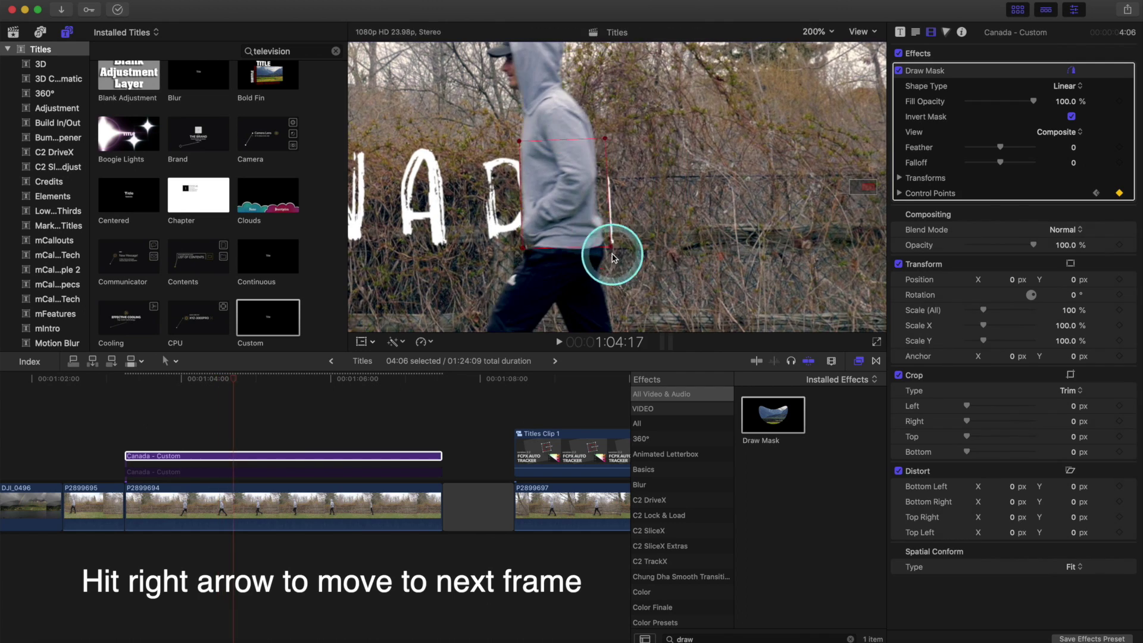
left_click(611, 250)
key("Right")
left_click_drag(522, 263, 506, 266)
key("Right")
key("Right")
key("Right")
key("Right")
left_click_drag(866, 187, 859, 186)
key("Right")
key("Right")
key("Right")
left_click_drag(709, 277, 683, 274)
key("Right")
key("Right")
key("Right")
key("Right")
key("Right")
key("Right")
key("Right")
left_click_drag(534, 266, 500, 265)
key("Right")
key("Right")
key("Right")
key("Right")
key("Right")
key("Right")
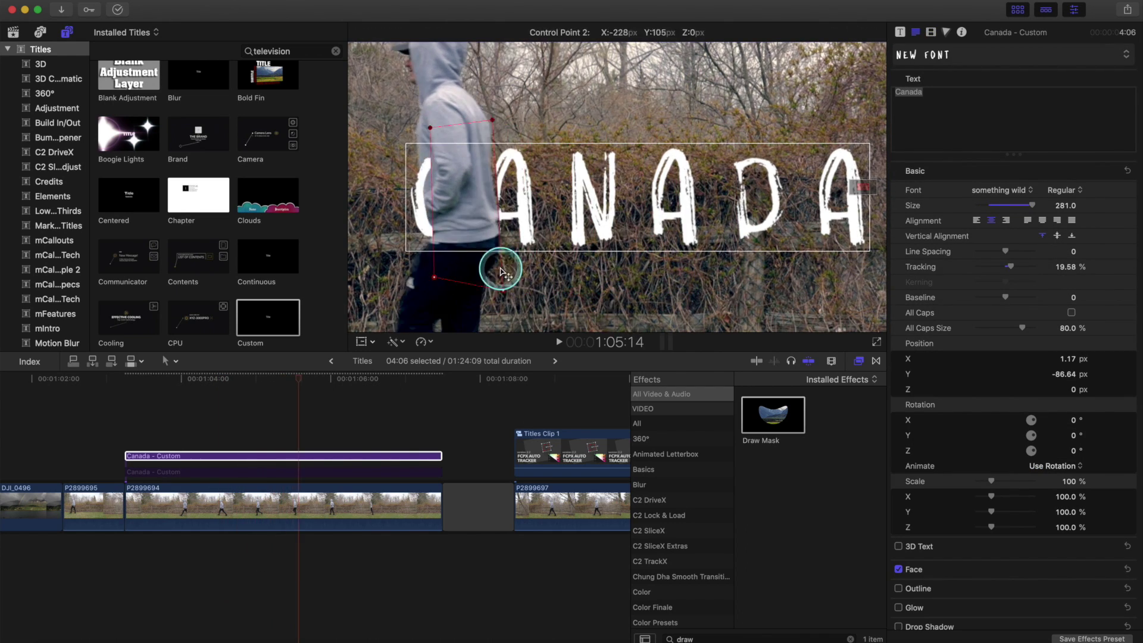
key("Right")
key("Right")
key("Right")
- Fit the full frame in the viewer and play back the Canada title's masked reveal from its start
key("shift+z")
left_click(128, 435)
key("space")
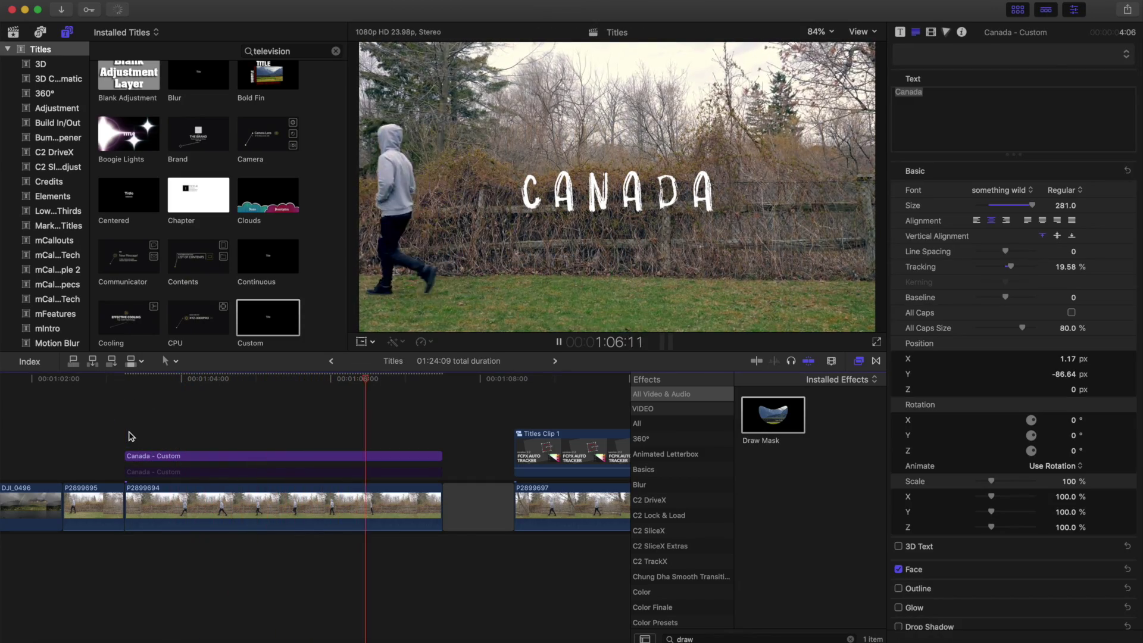
- Examine the P2899694 clip's Stabilization settings, including Tripod Mode, and play the Canada reveal again from its start
left_click(325, 511)
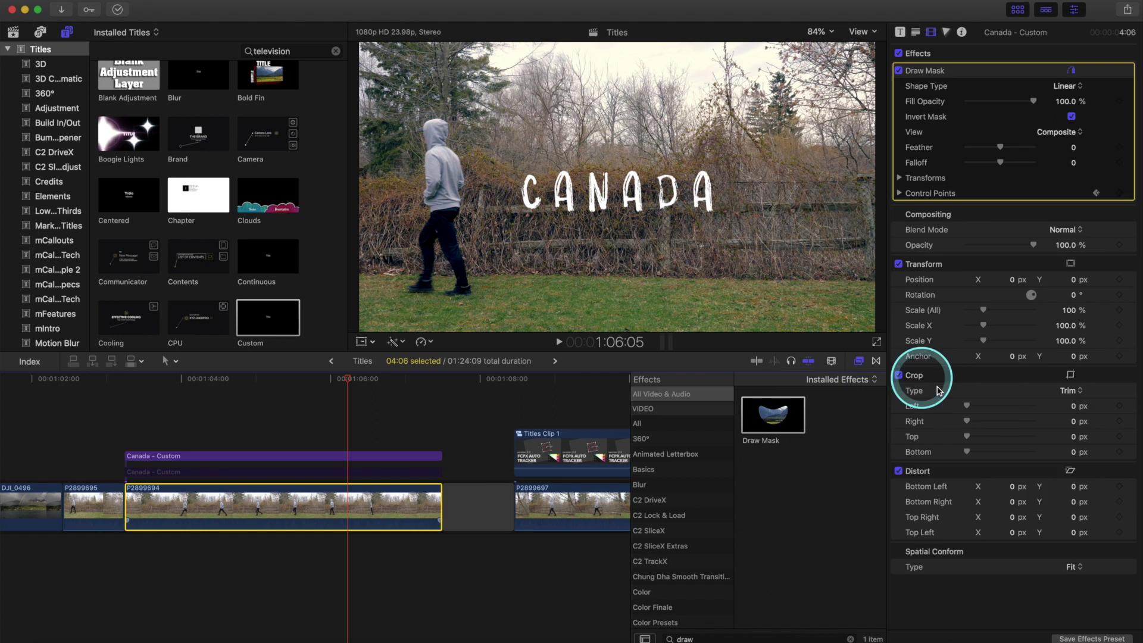
left_click(898, 429)
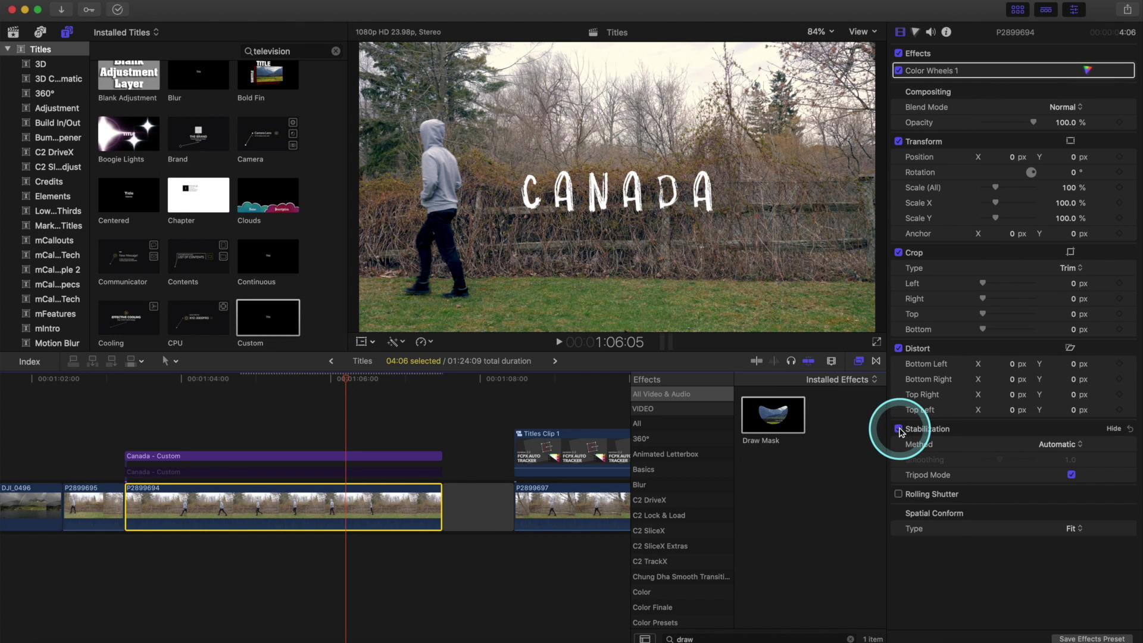
left_click(1078, 481)
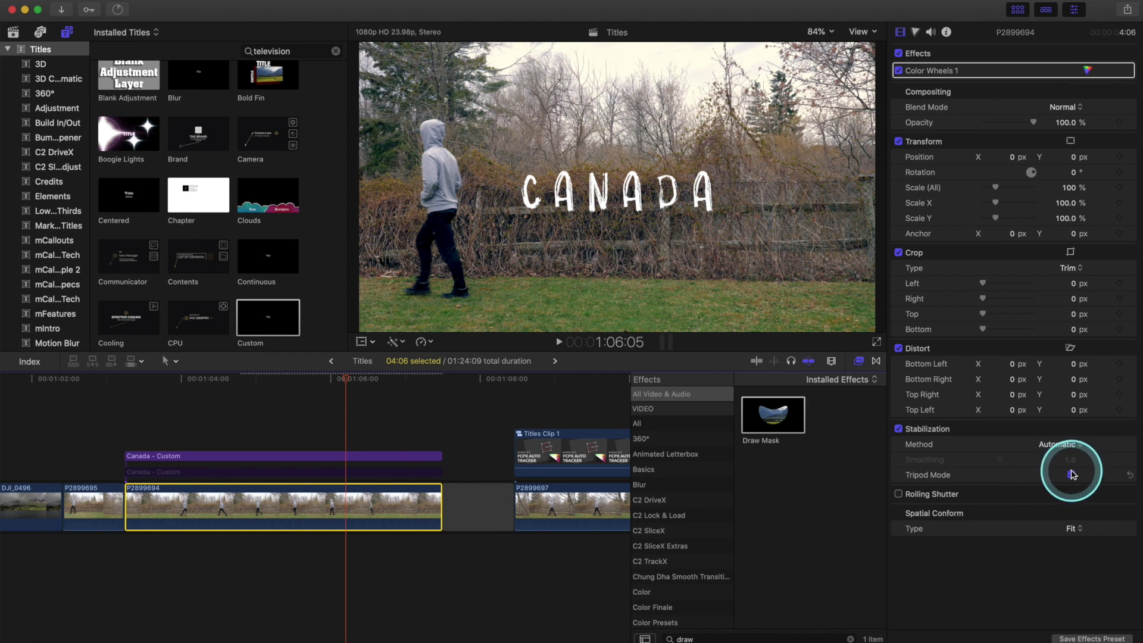
left_click(126, 439)
key("space")
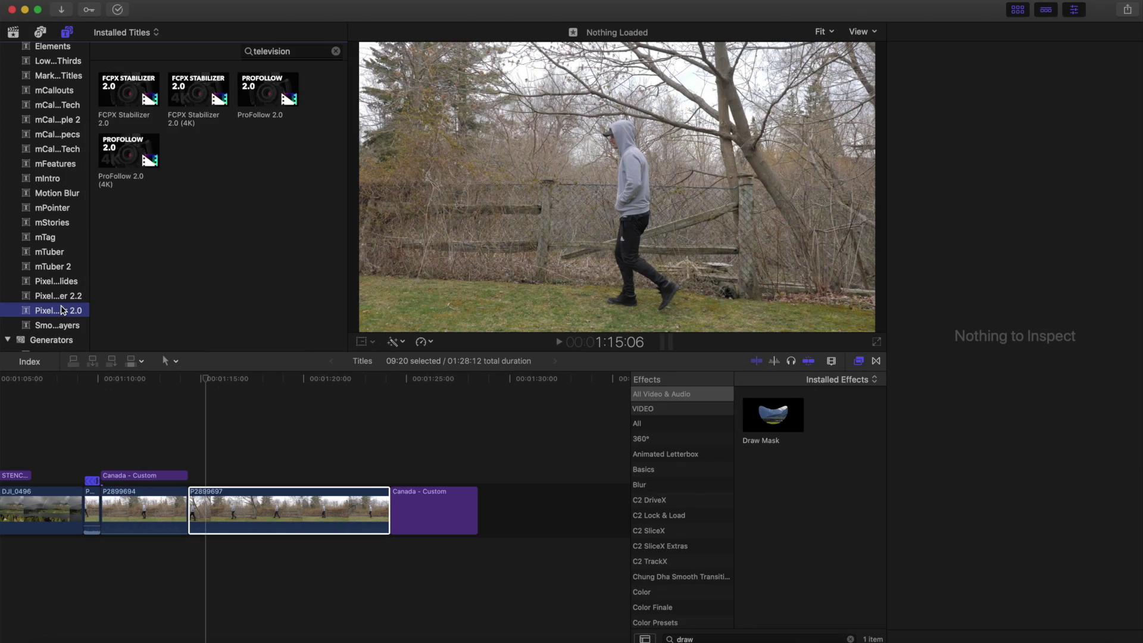
- Add the Auto Tracker 2.2 Drop Zone title above clip P2899697, split it at the clip's end (1:24:06), and delete the excess
left_click(64, 296)
left_click_drag(128, 90, 223, 460)
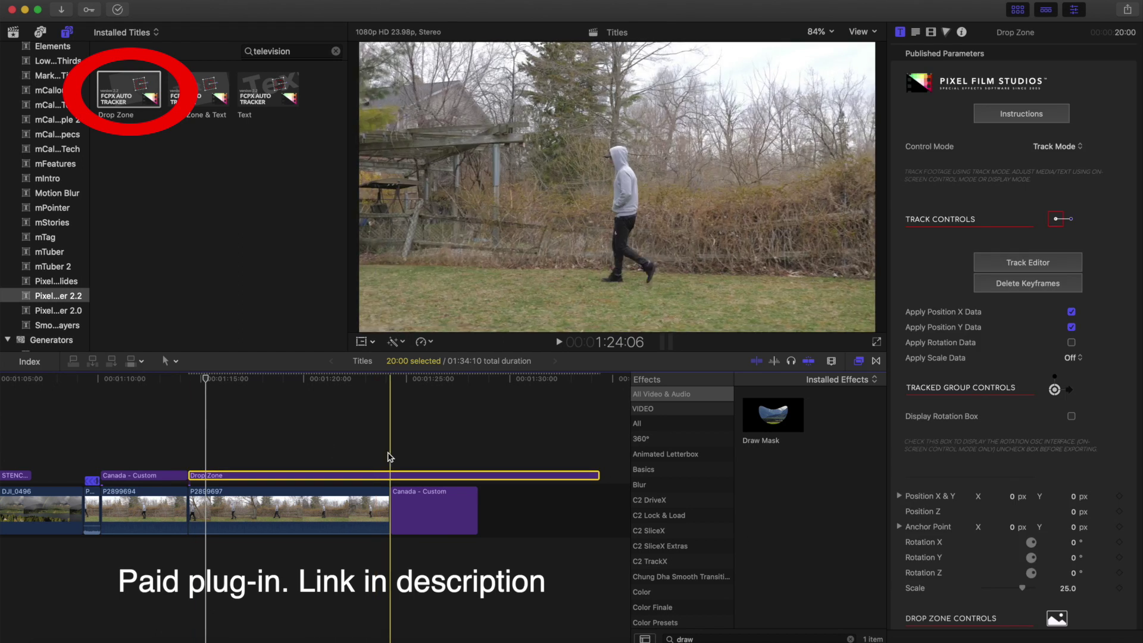
left_click(391, 475)
key("super+b")
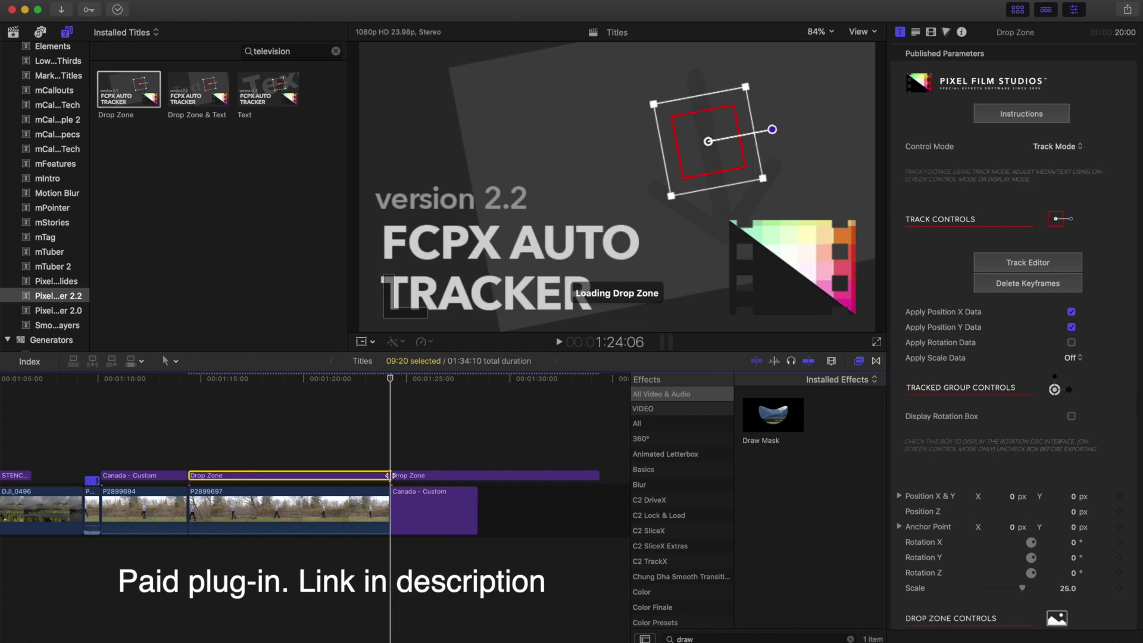
left_click(408, 476)
key("Delete")
- Trim both ends of the Drop Zone title inward so that it lasts 8:01
left_click(232, 475)
left_click_drag(192, 475, 210, 475)
left_click_drag(384, 473, 372, 473)
- Park the playhead at the Drop Zone title's start (1:15:07), select the title, and open its Track Editor
left_click(231, 463)
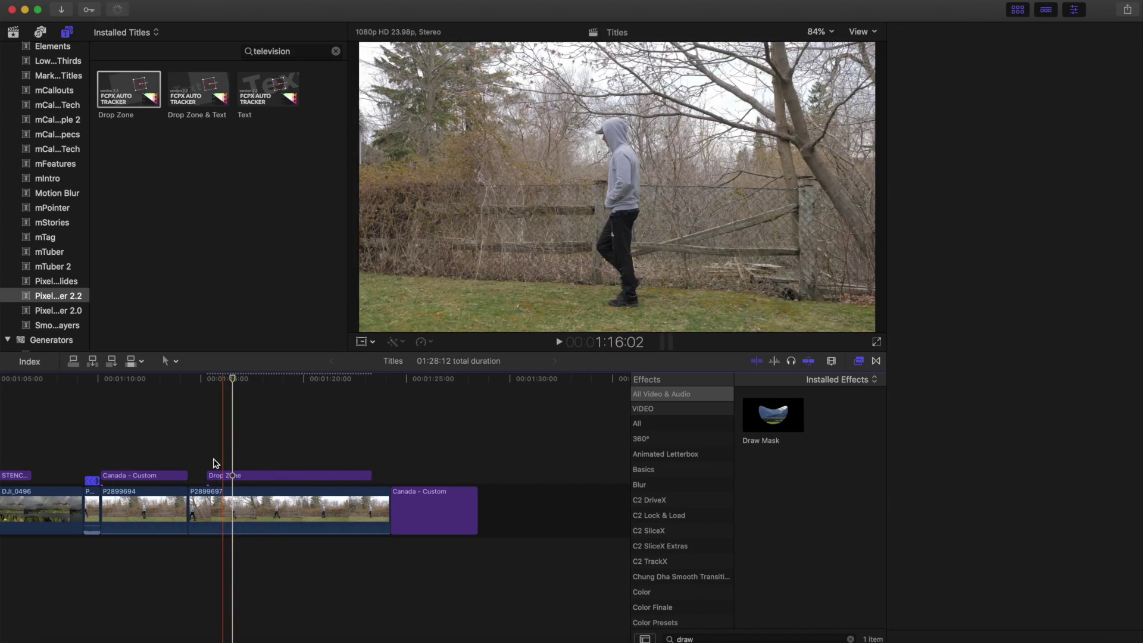
left_click(213, 459)
left_click(207, 457)
left_click(220, 476)
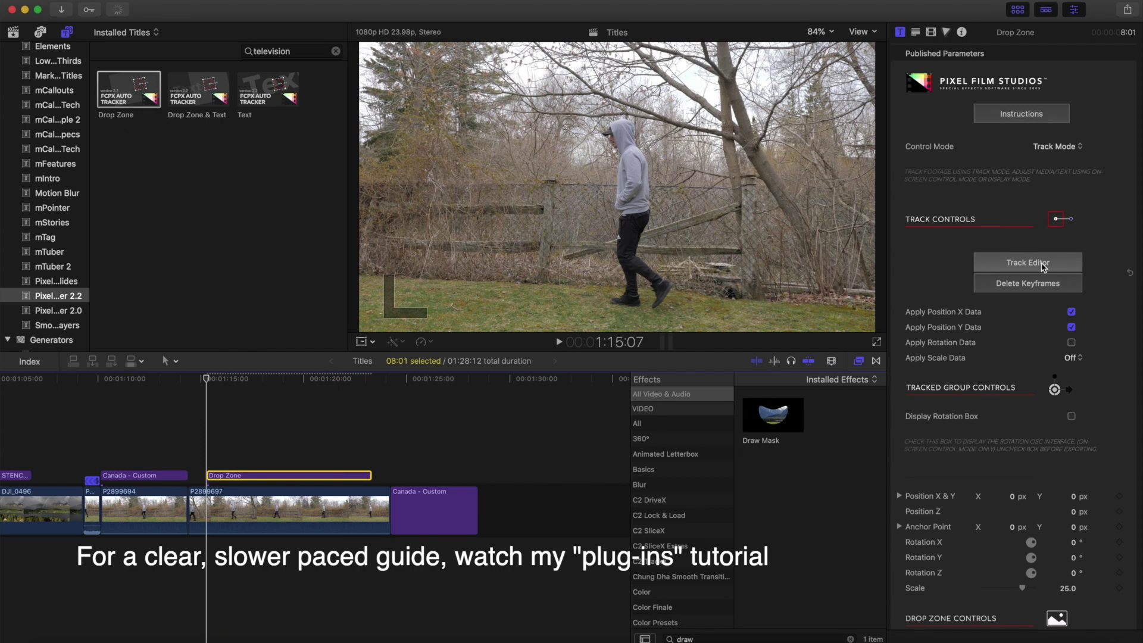
left_click(1043, 264)
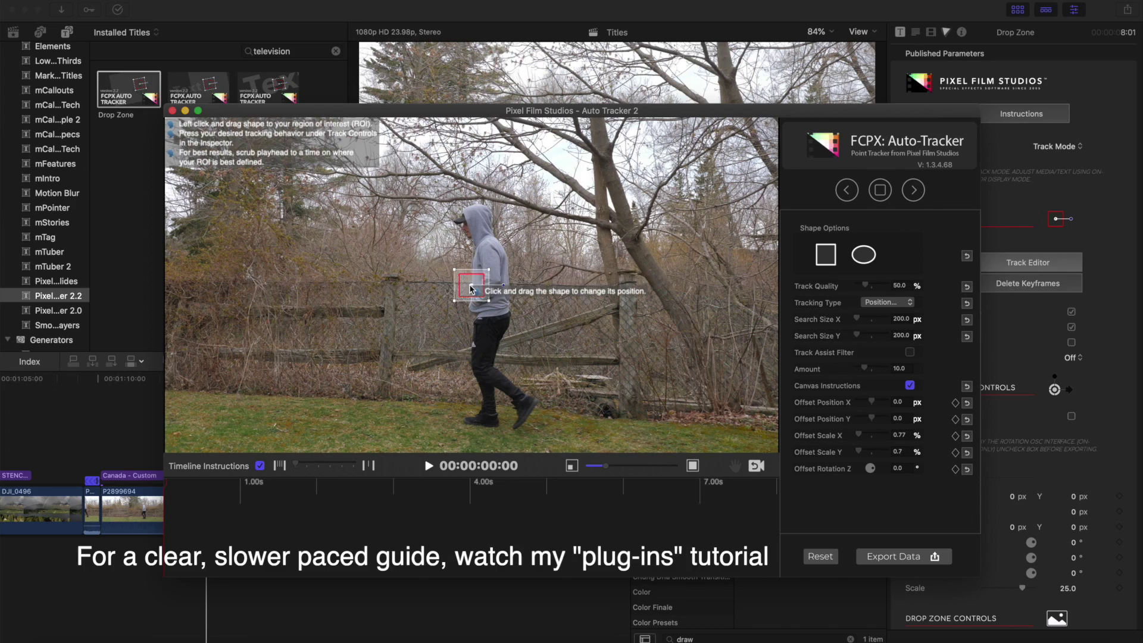
- Place the tracking shape on the fence near the footage's left edge, track forward, and stop tracking at about 3:23
left_click_drag(470, 288, 215, 314)
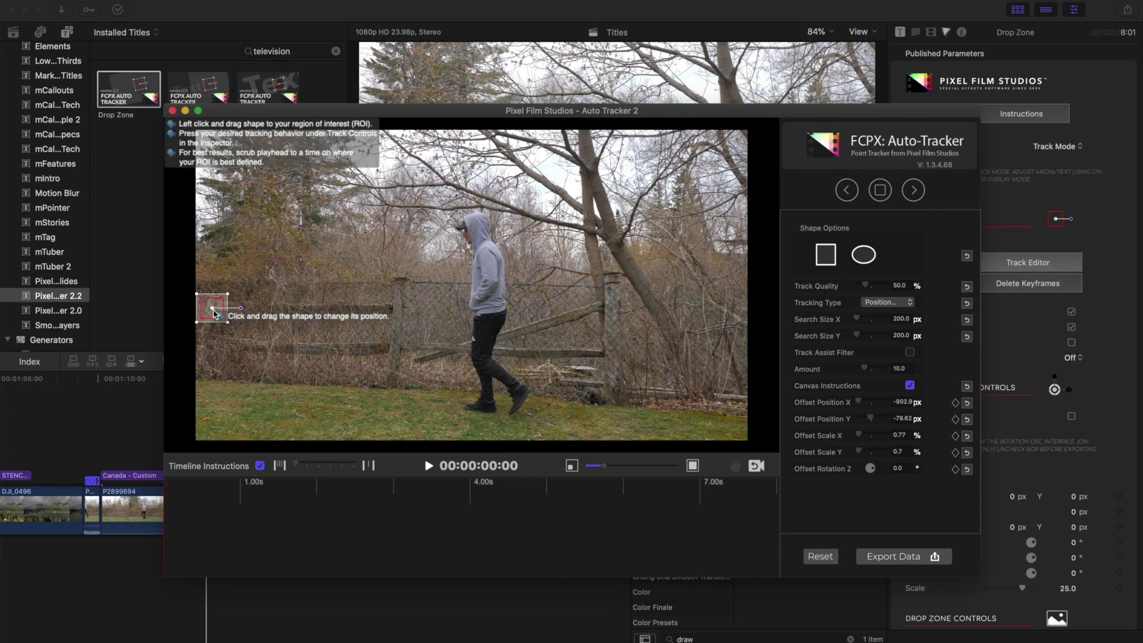
left_click(914, 190)
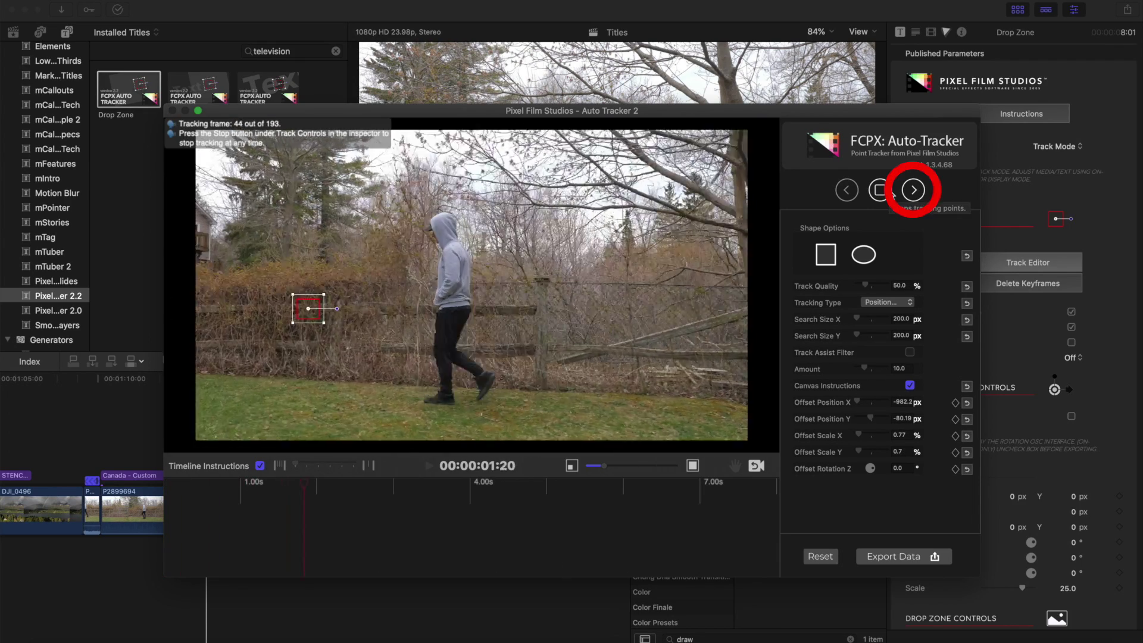
left_click(887, 194)
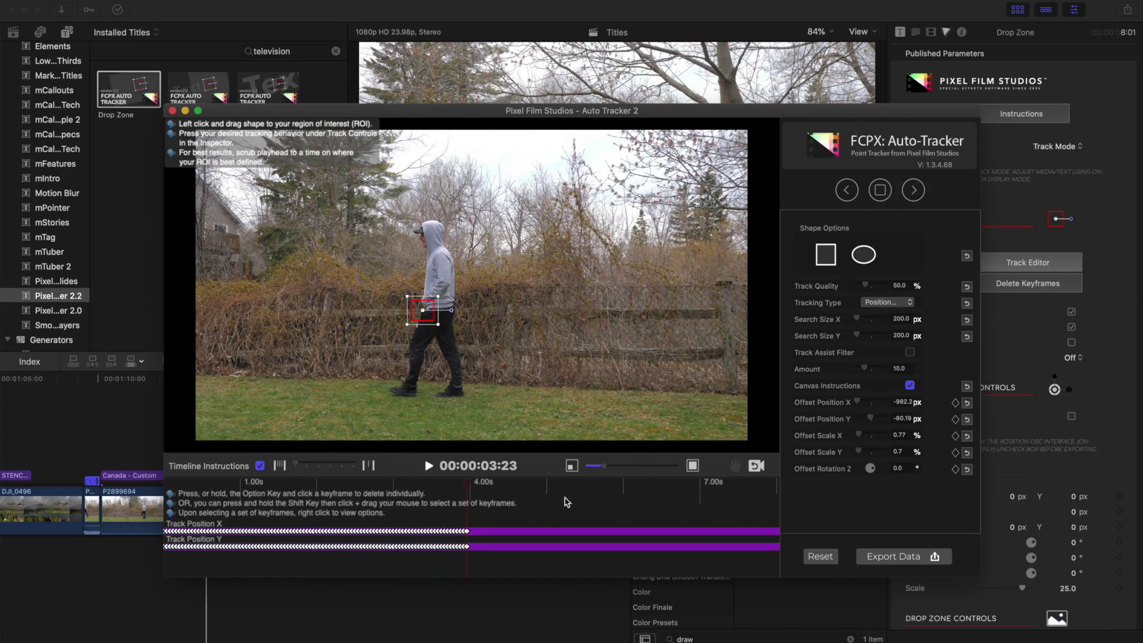
- Step back and forth through the tracked frames between 3:02 and 3:23 to find where the shape loses the fence, ending at 3:08
key("Left")
key("Left")
key("Left")
key("Left")
key("Left")
key("Left")
key("Left")
key("Left")
key("Left")
key("Left")
key("Left")
key("Left")
key("Left")
key("Left")
key("Left")
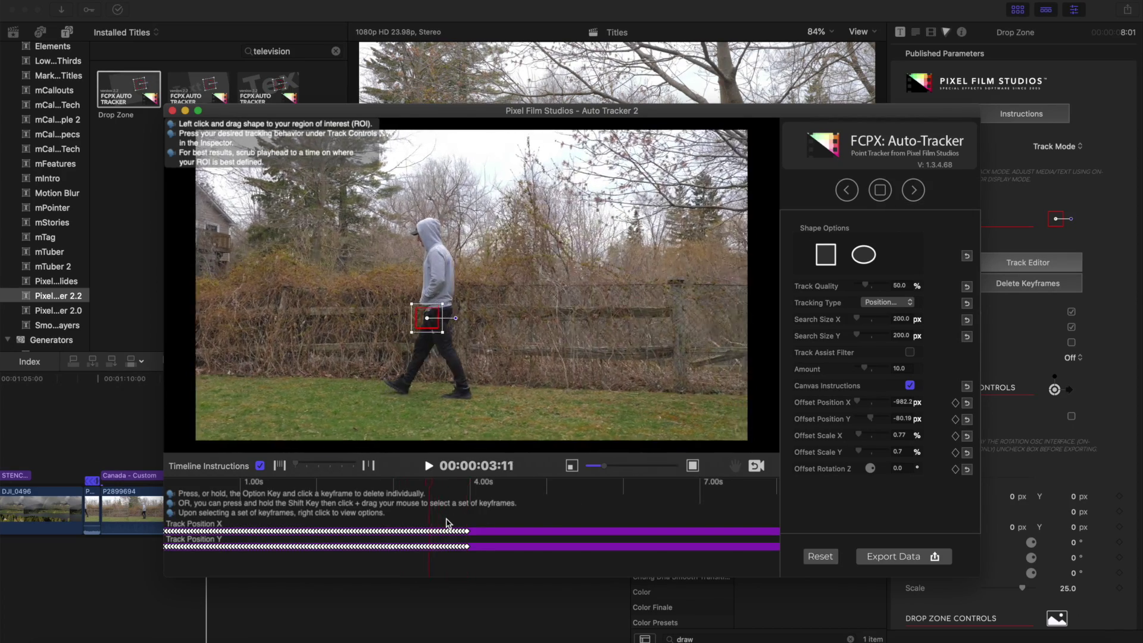
key("Left")
key("Left")
key("Left")
key("Left")
key("Left")
key("Left")
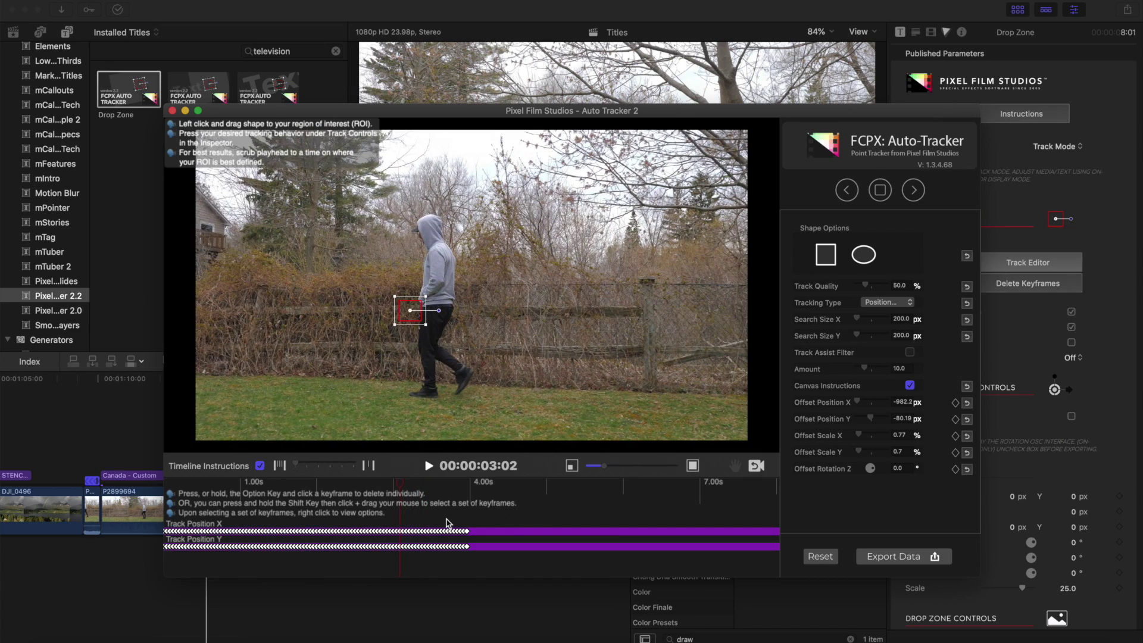
key("Right")
key("Right")
key("Right")
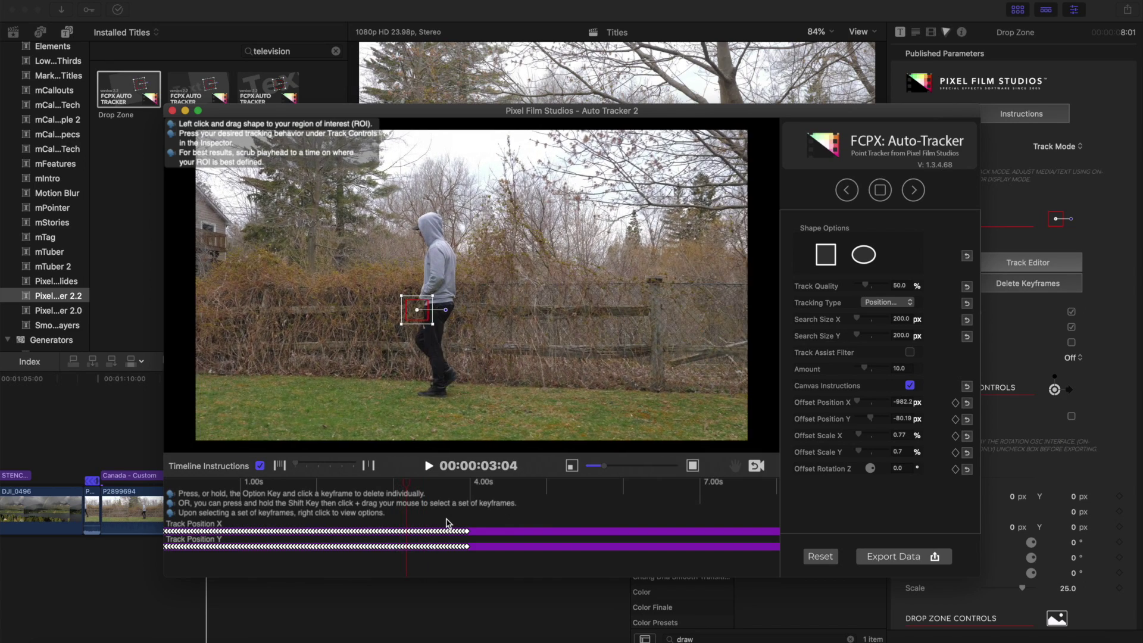
key("Right")
key("Right")
key("Right")
key("Right")
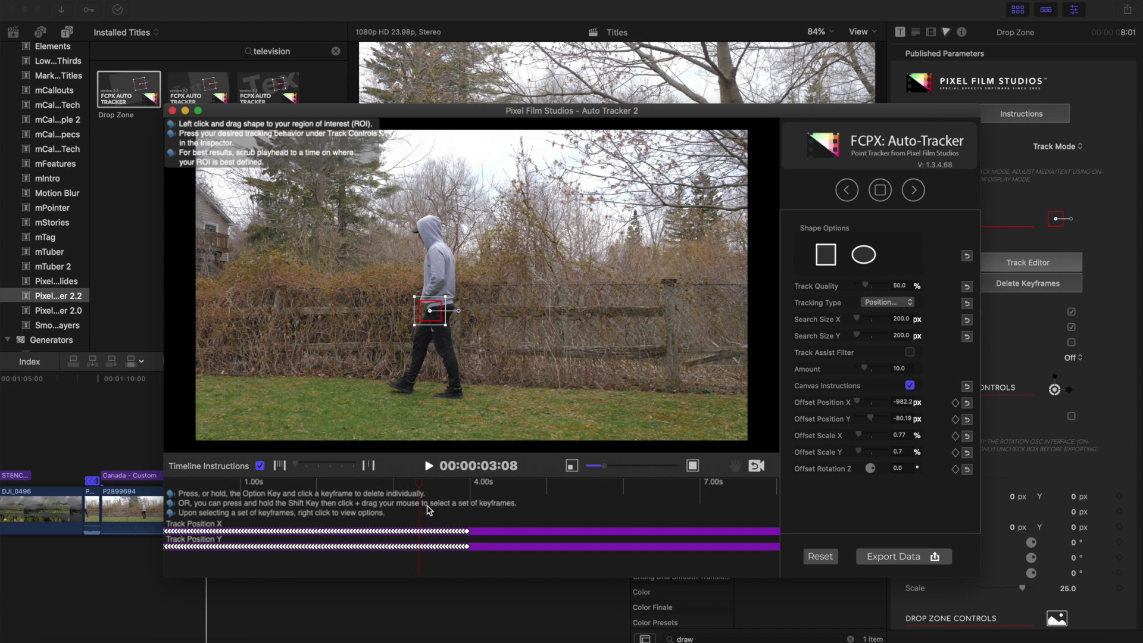
- Zoom in on the tracker's timeline and delete the Track Position X and Y keyframes after 3:08
left_click_drag(296, 468, 355, 462)
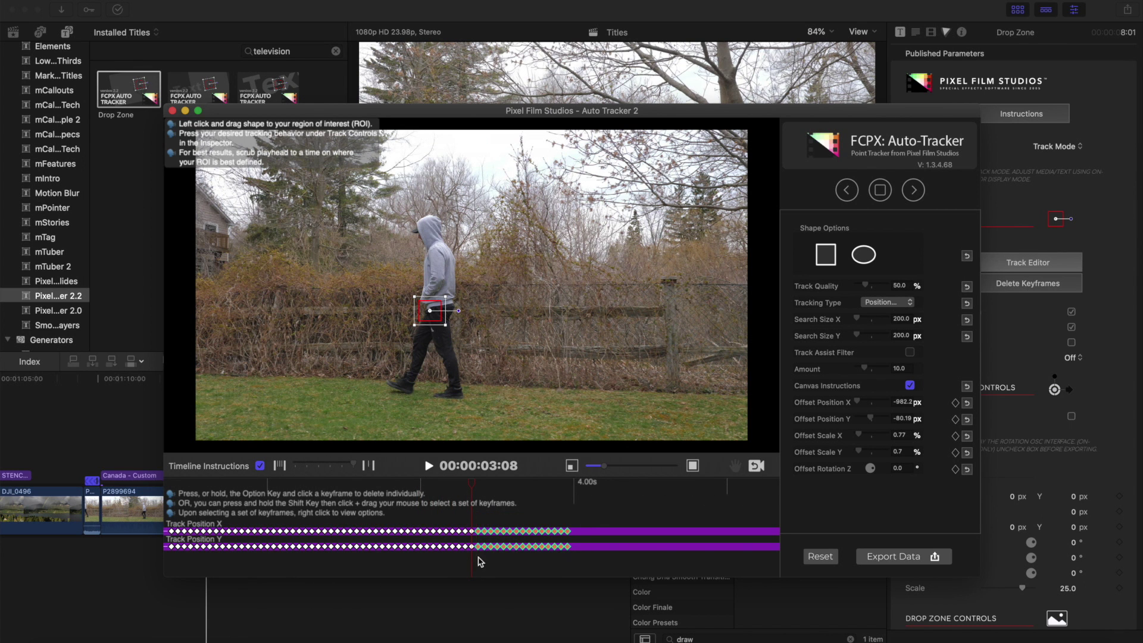
right_click(490, 538)
left_click(505, 530)
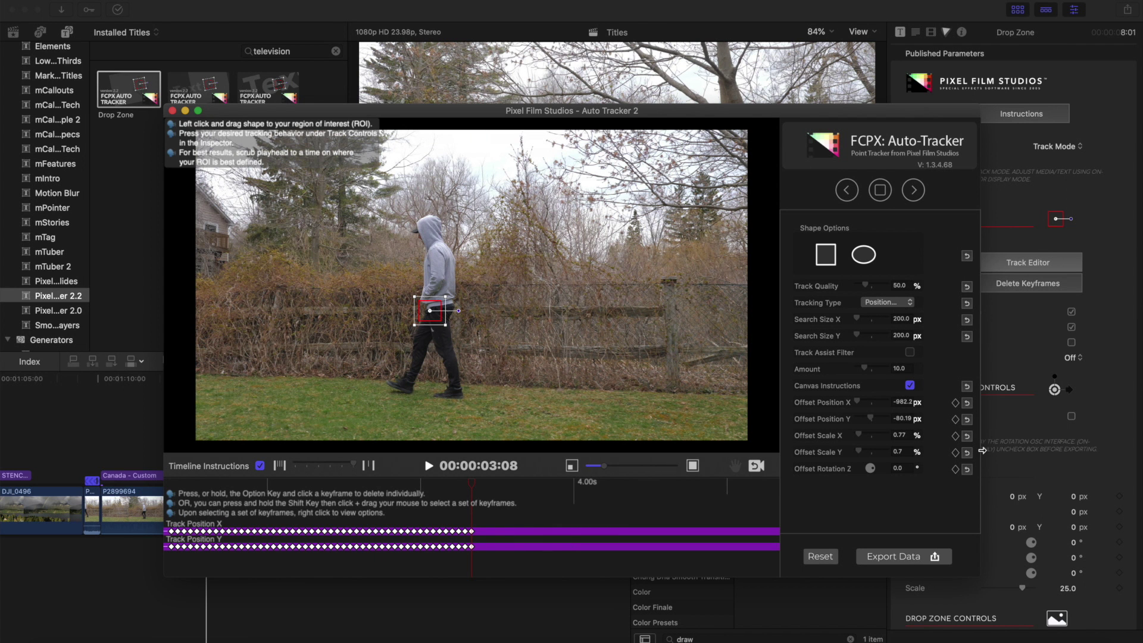
- Add Offset Position X and Offset Position Y keyframes at 3:08 and step back to review the earlier tracking
left_click(954, 402)
left_click(955, 419)
key("shift+Left")
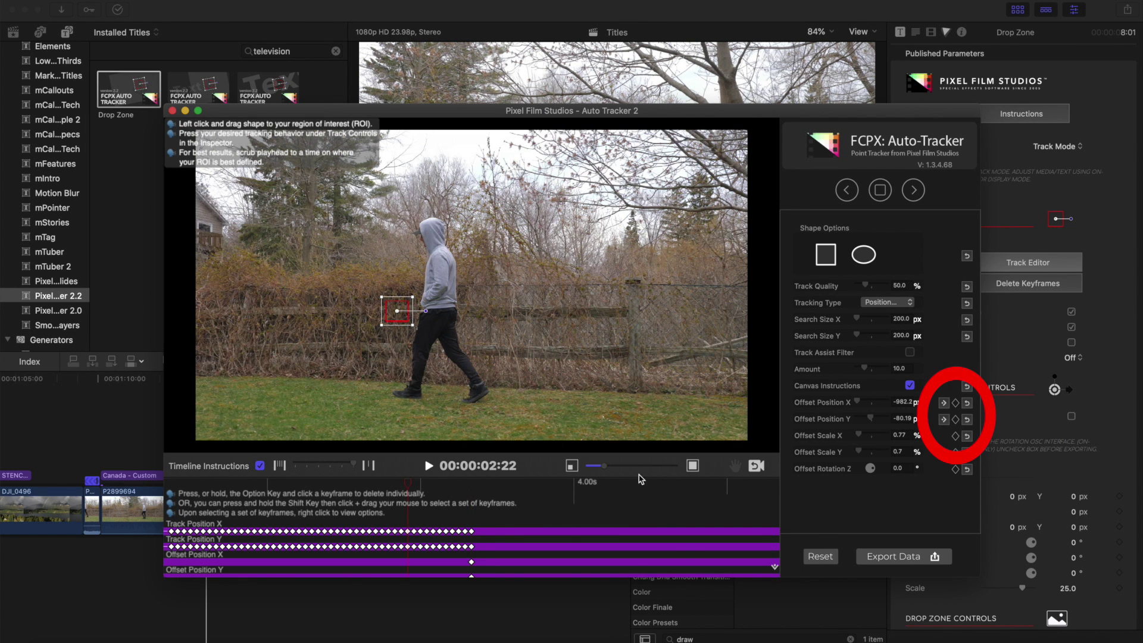
- Enlarge the tracker's canvas, offset the tracking shape to X -672.9 and Y -79.79 px at 3:17, and step through the surrounding frames
left_click_drag(605, 465, 629, 469)
key("Right")
key("Right")
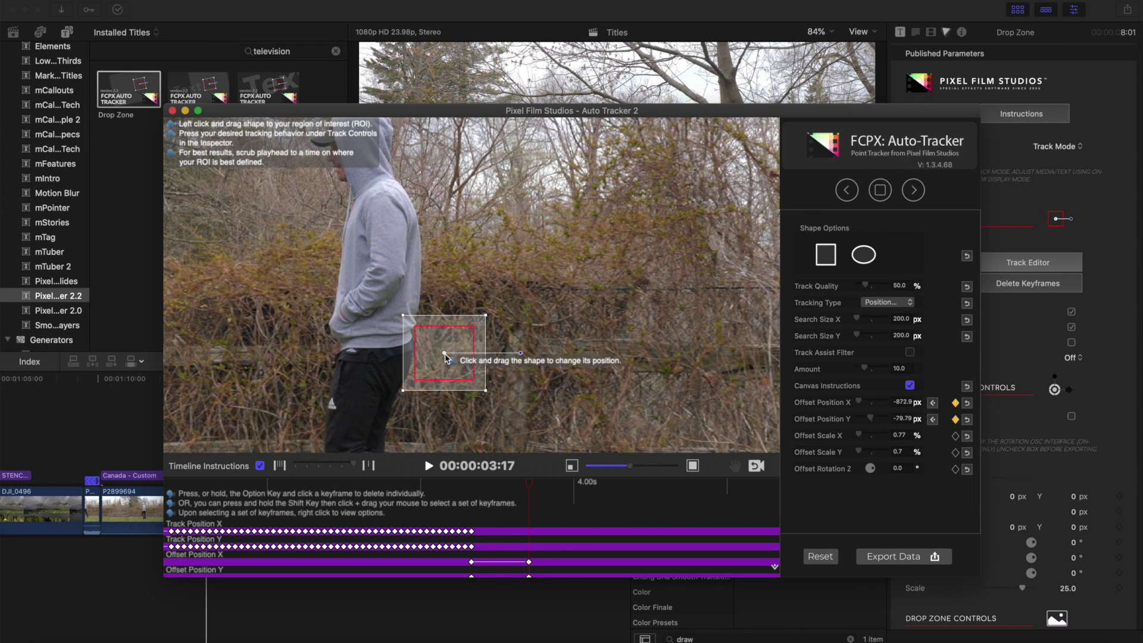
key("Left")
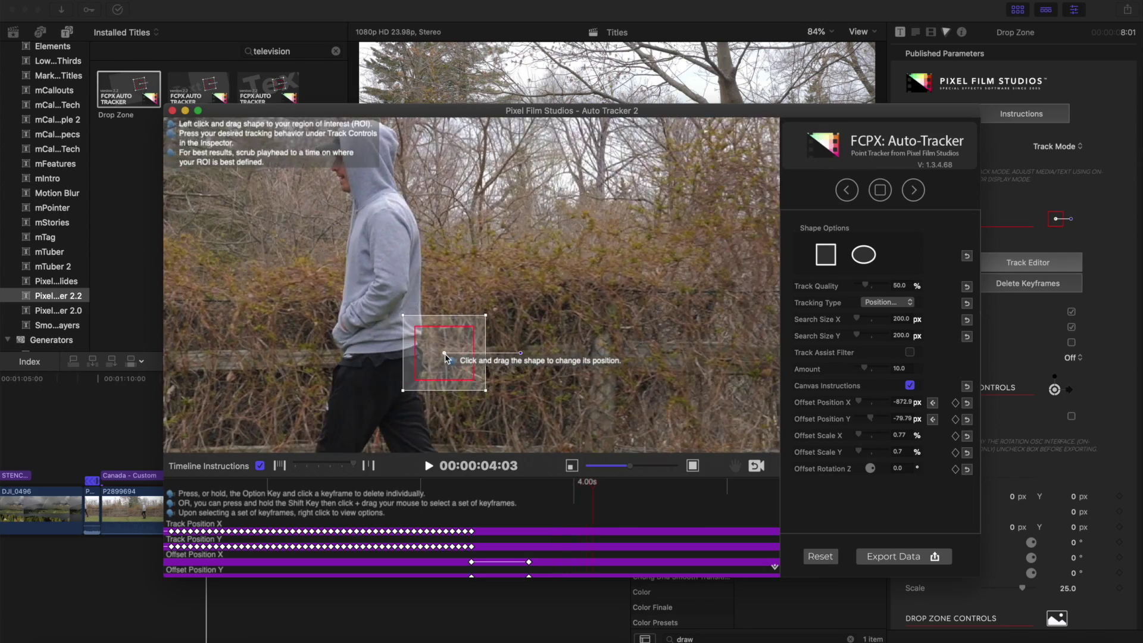
key("Left")
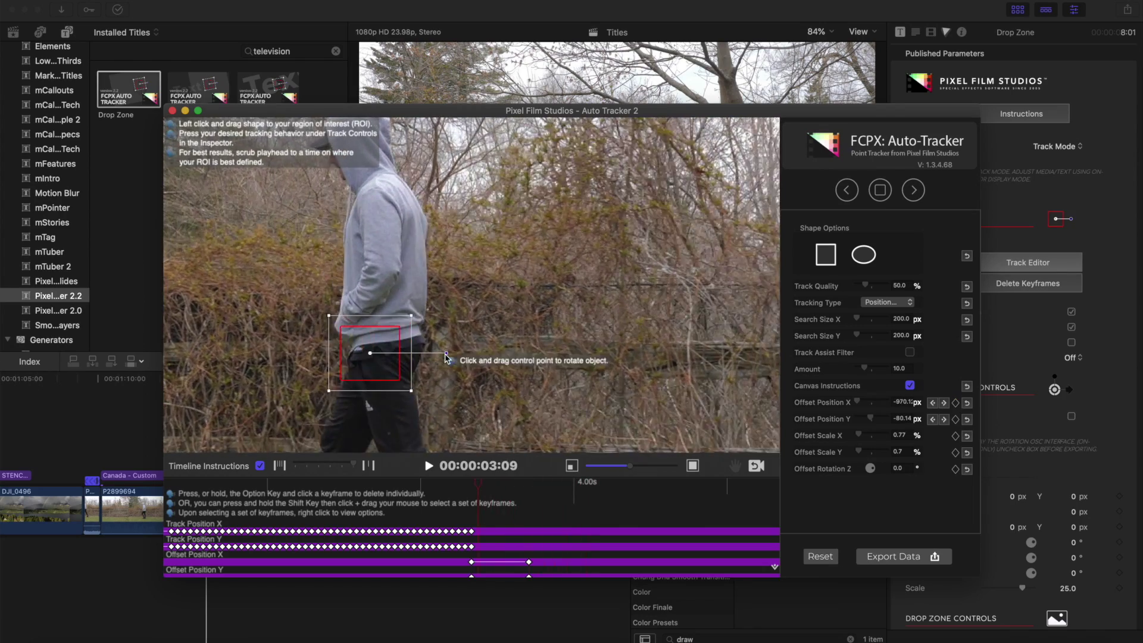
- Advance to the offset keyframe at 3:17 and track the shape forward until it leaves the right edge of the footage
key("Right")
key("Right")
key("Right")
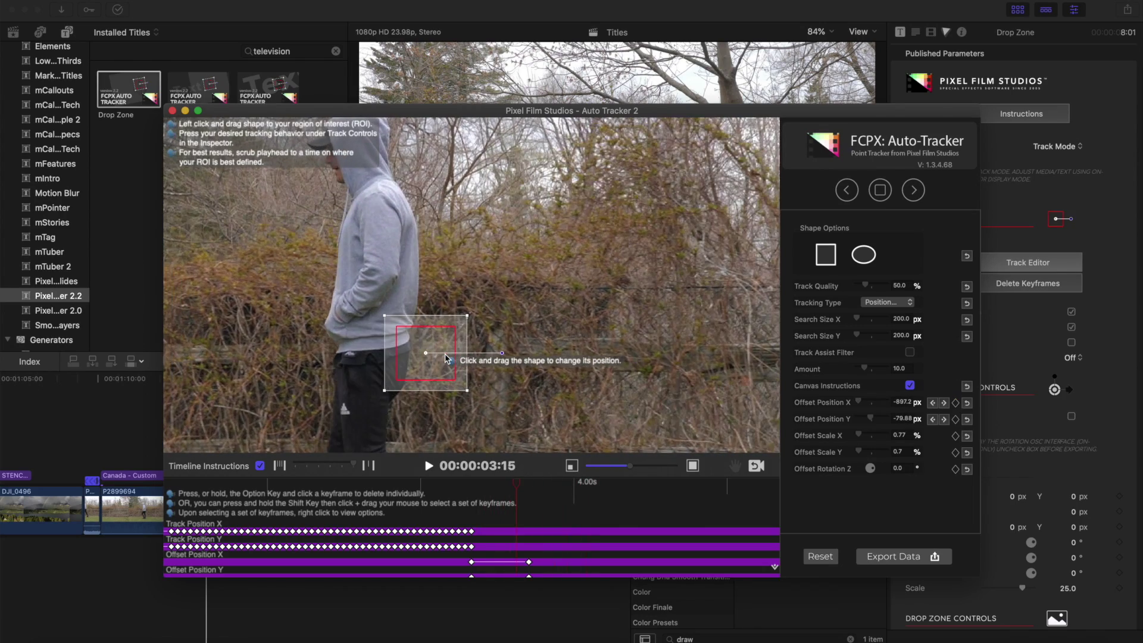
key("Right")
key("Right")
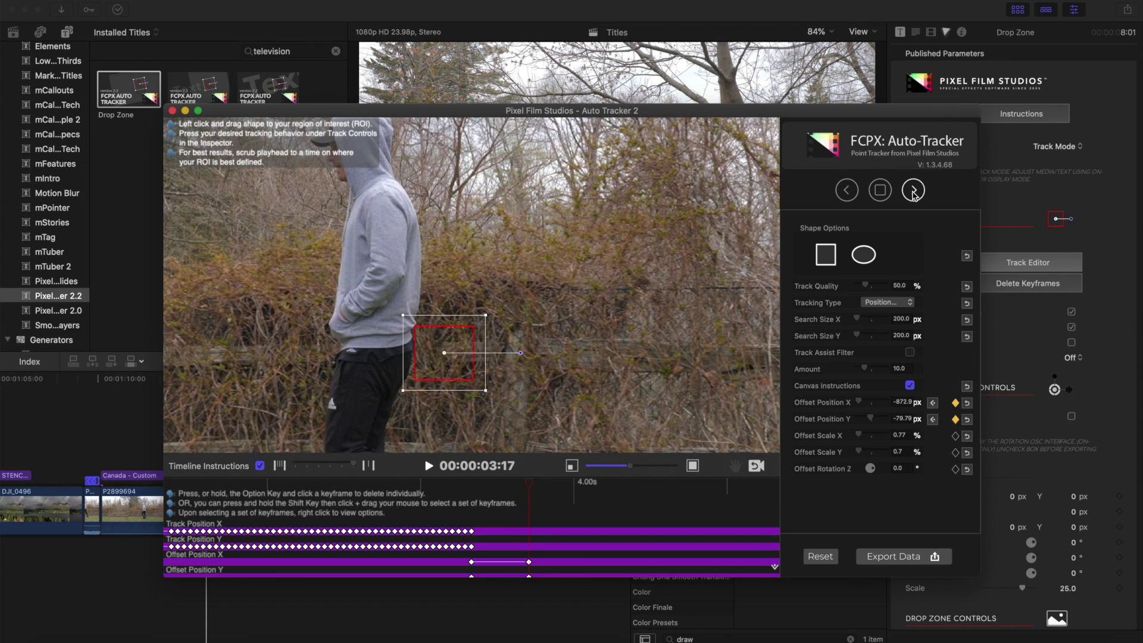
left_click(914, 191)
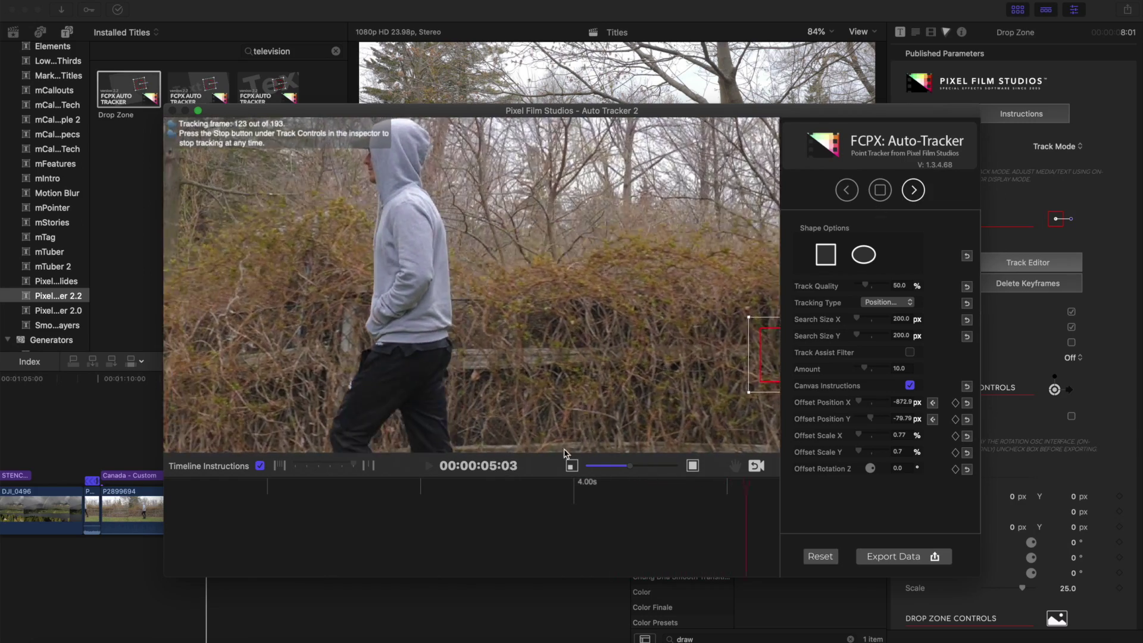
left_click_drag(630, 474, 606, 472)
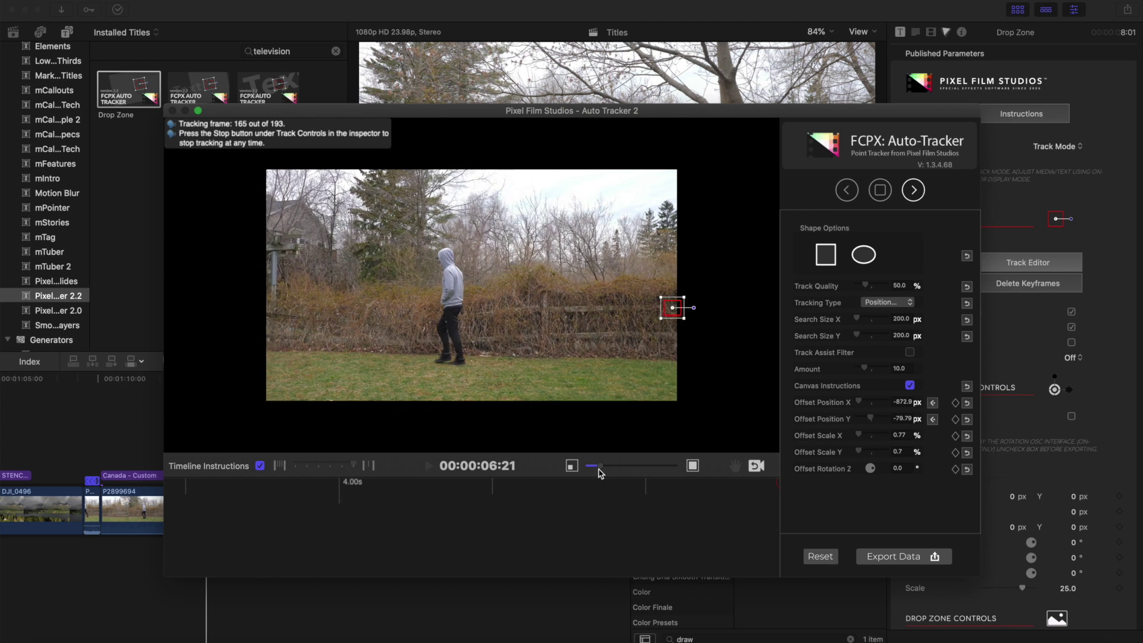
key("Return")
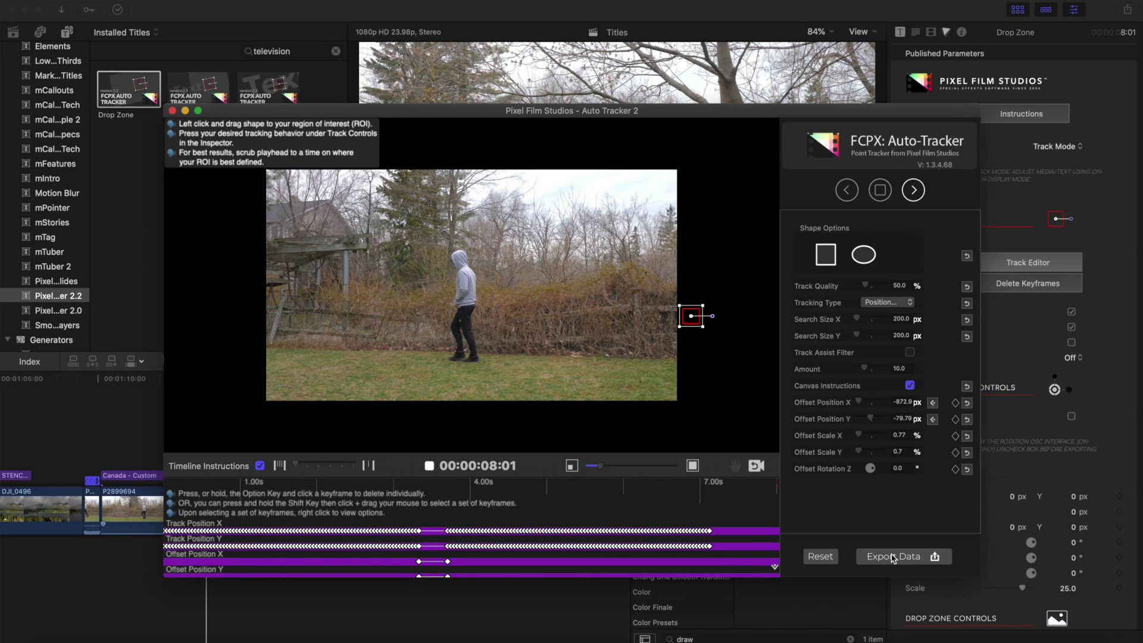
- Export the tracking data to the Drop Zone title and set its control mode to On-Screen Control Mode
left_click(893, 558)
left_click(1063, 146)
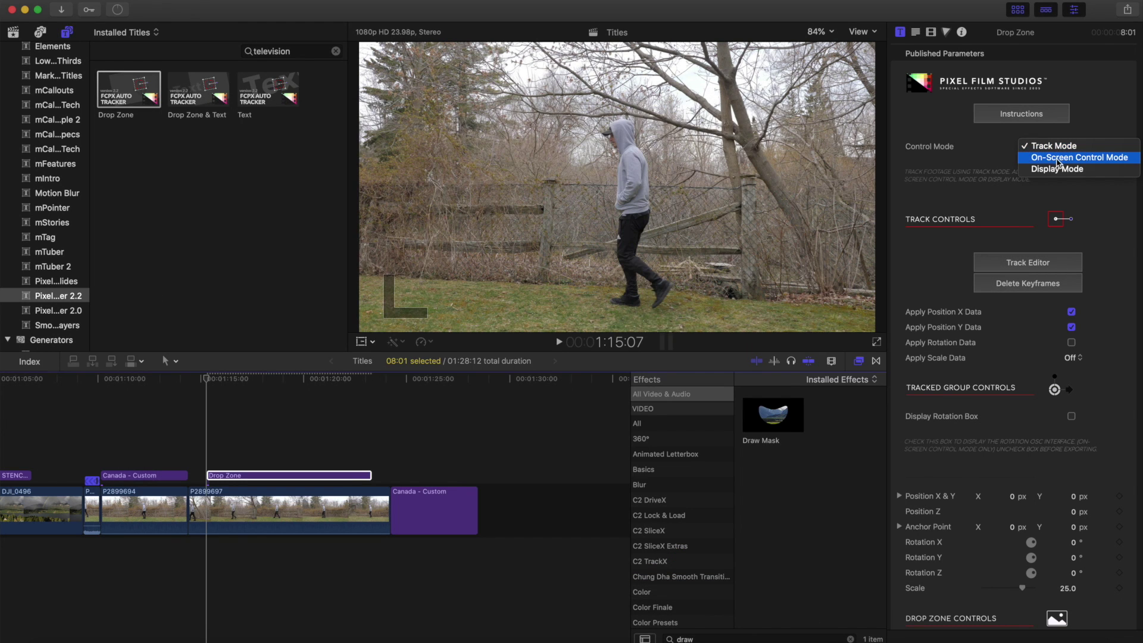
left_click(1058, 159)
- Fill the title's drop zone with the Canada - Custom clip at the end of the timeline
scroll(1018, 476, "down", 5)
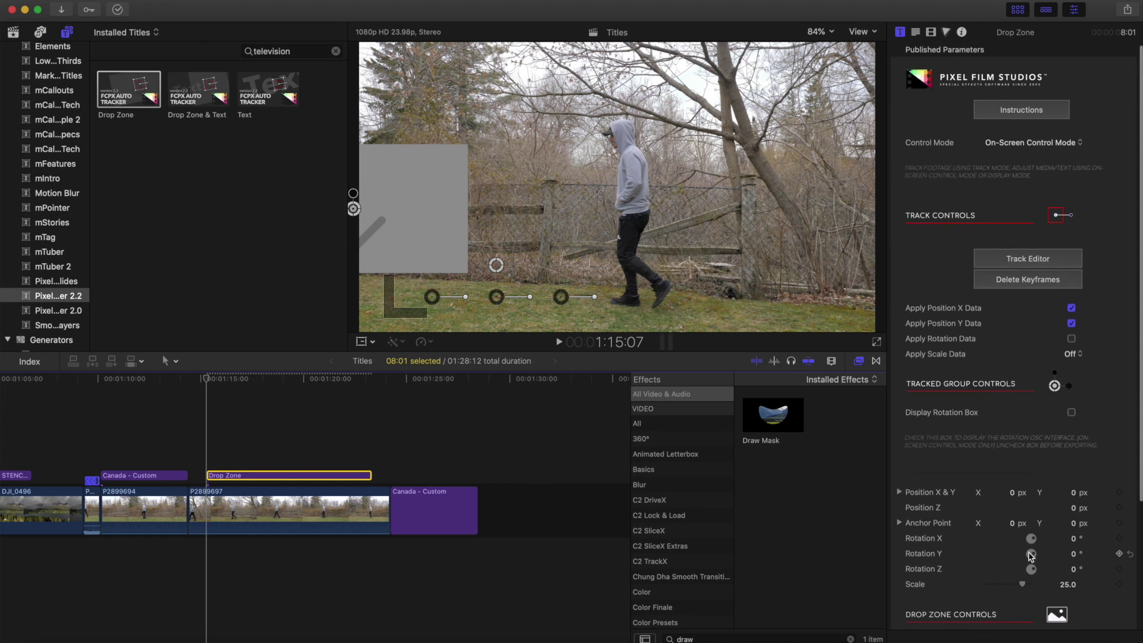
left_click(1048, 525)
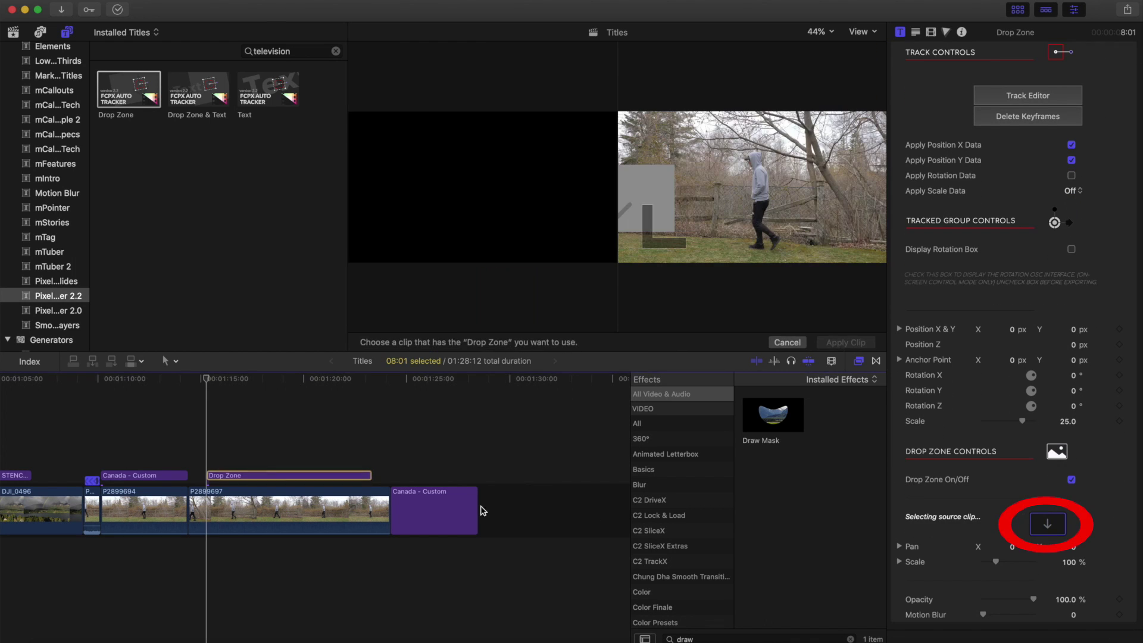
left_click(434, 509)
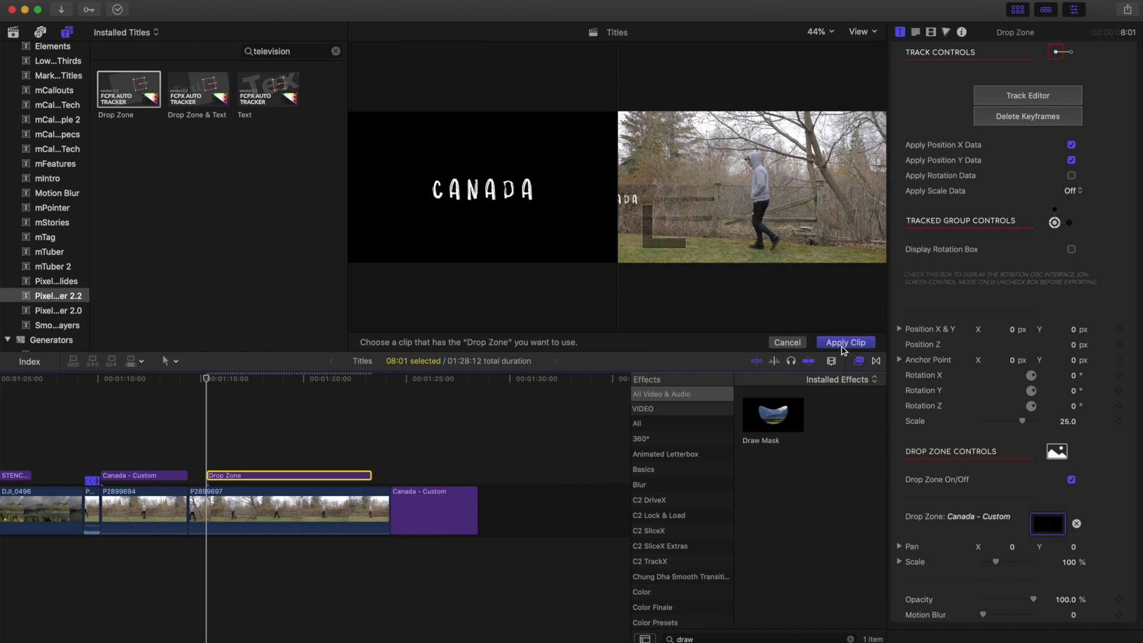
left_click(844, 348)
- Set the tracked Canada title's scale to 32 and move it up slightly at 1:16:01
key("space")
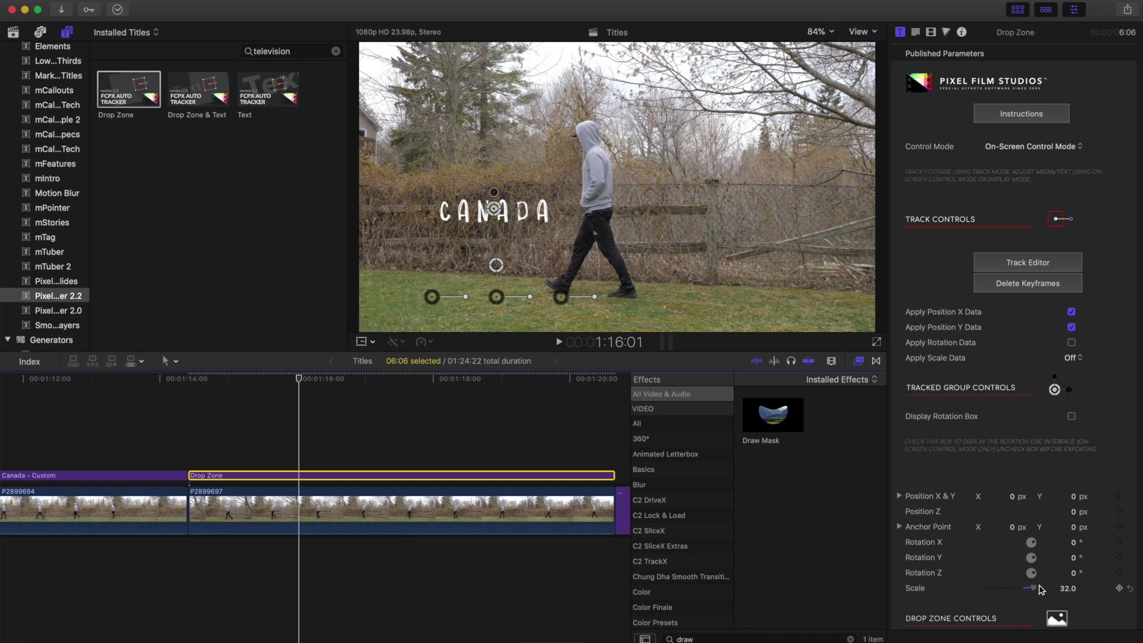
left_click_drag(497, 215, 498, 204)
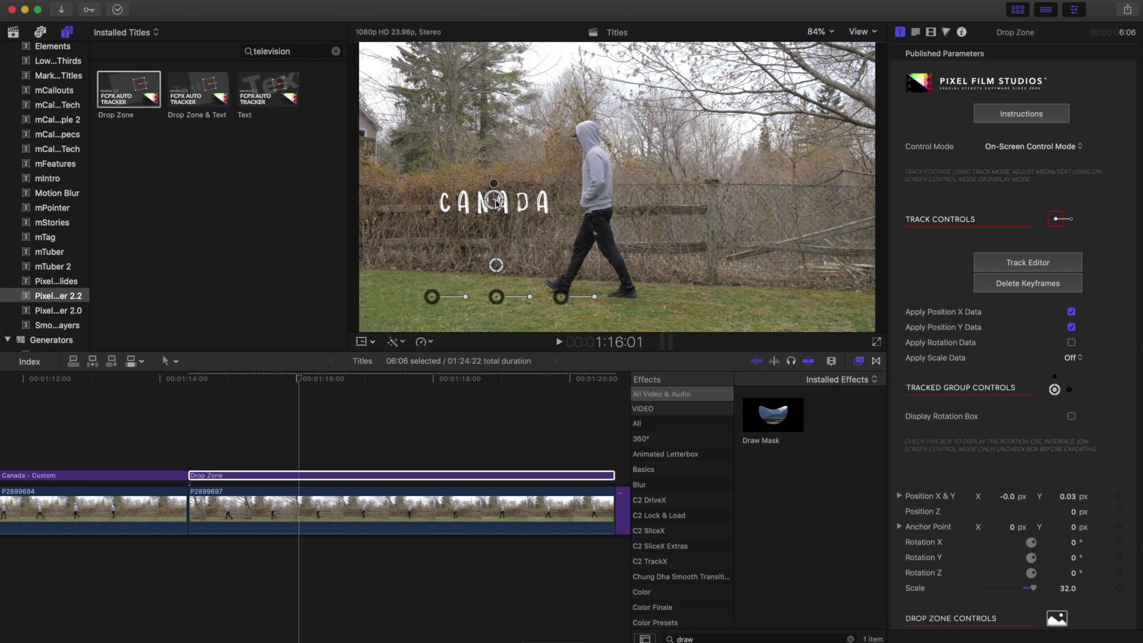
- Apply Draw Mask to the Drop Zone title, outline the man's torso with four points at 1:16:07, and invert the mask
mouse_move(773, 415)
left_mouse_down()
mouse_move(378, 455)
mouse_move(328, 478)
left_mouse_up()
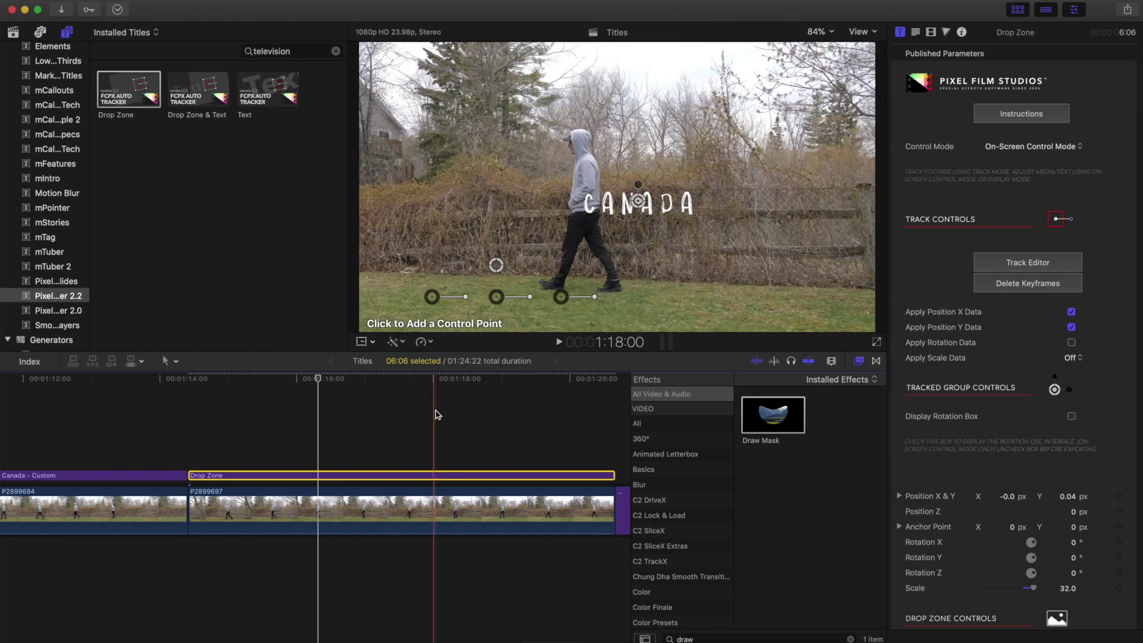
left_click(572, 181)
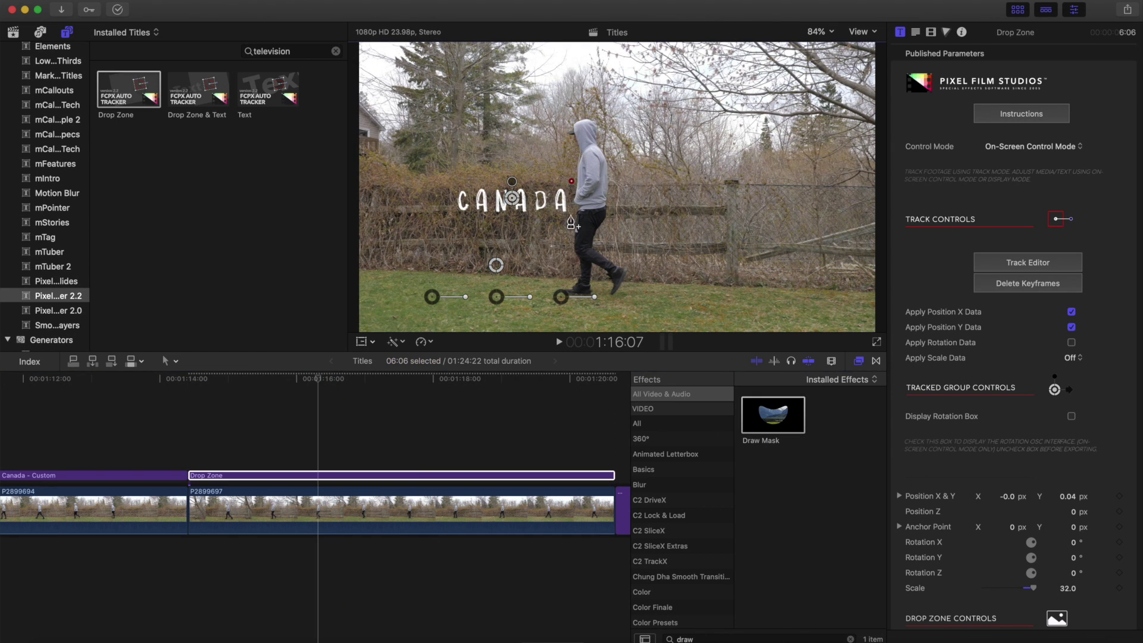
left_click(572, 182)
left_click(931, 32)
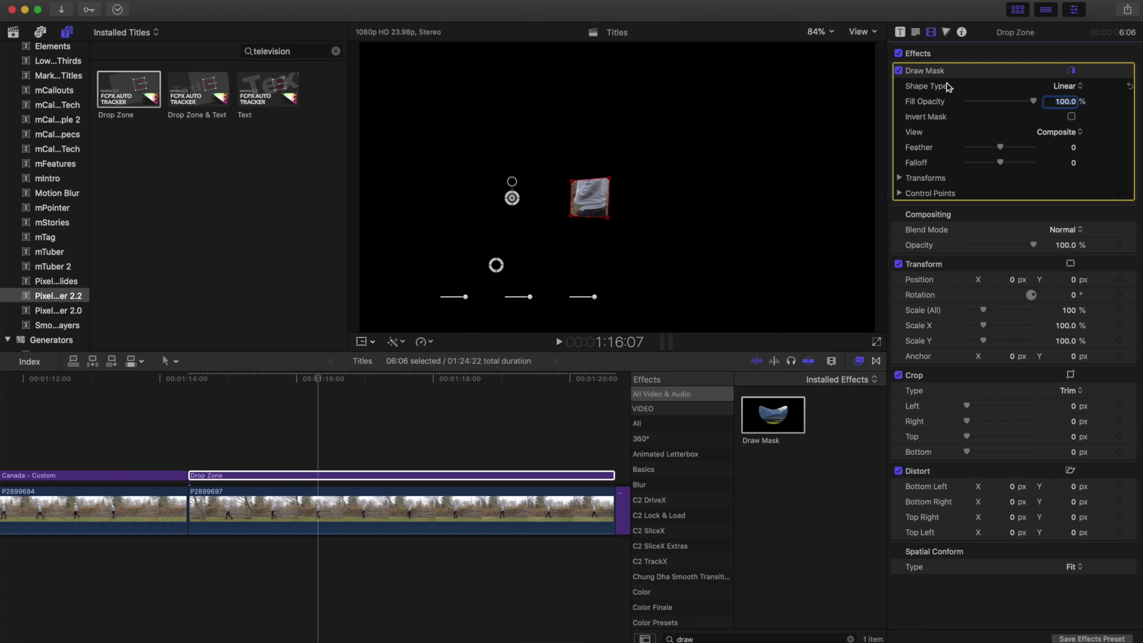
left_click(1071, 117)
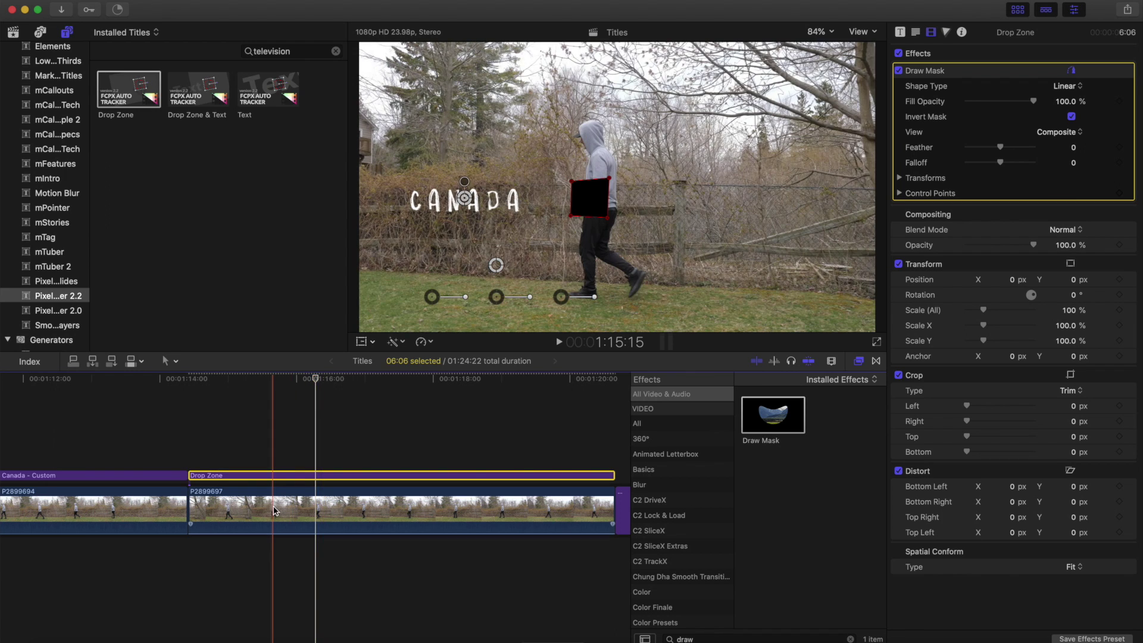
- Duplicate the P2899697 clip and place the copy directly above the original, beneath the Drop Zone title
left_click(275, 513)
key("super+c")
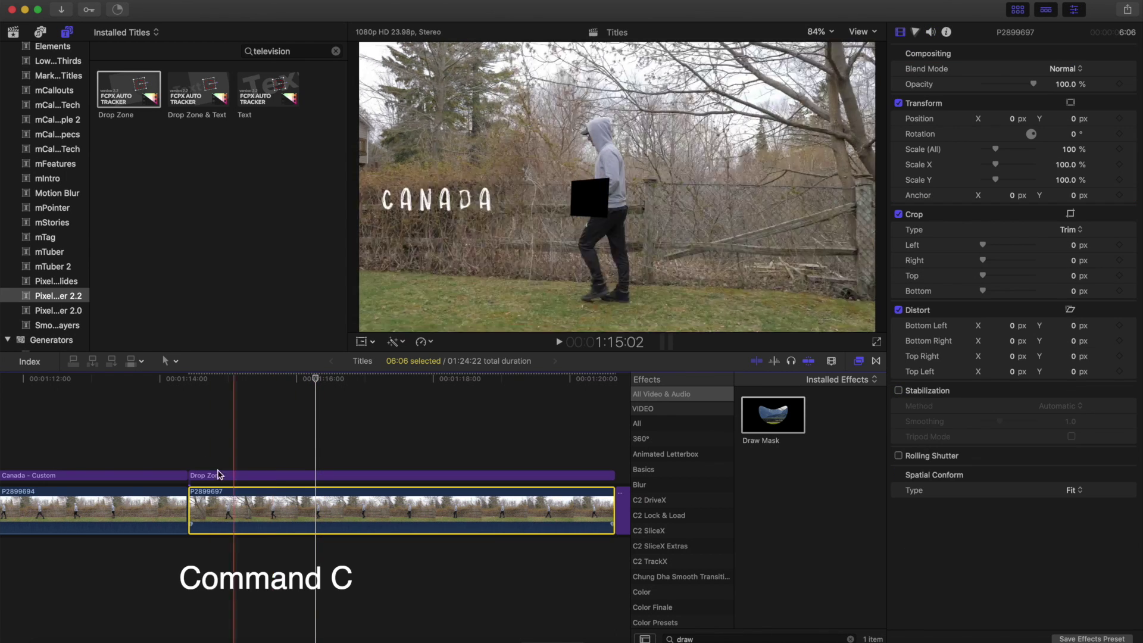
key("super+v")
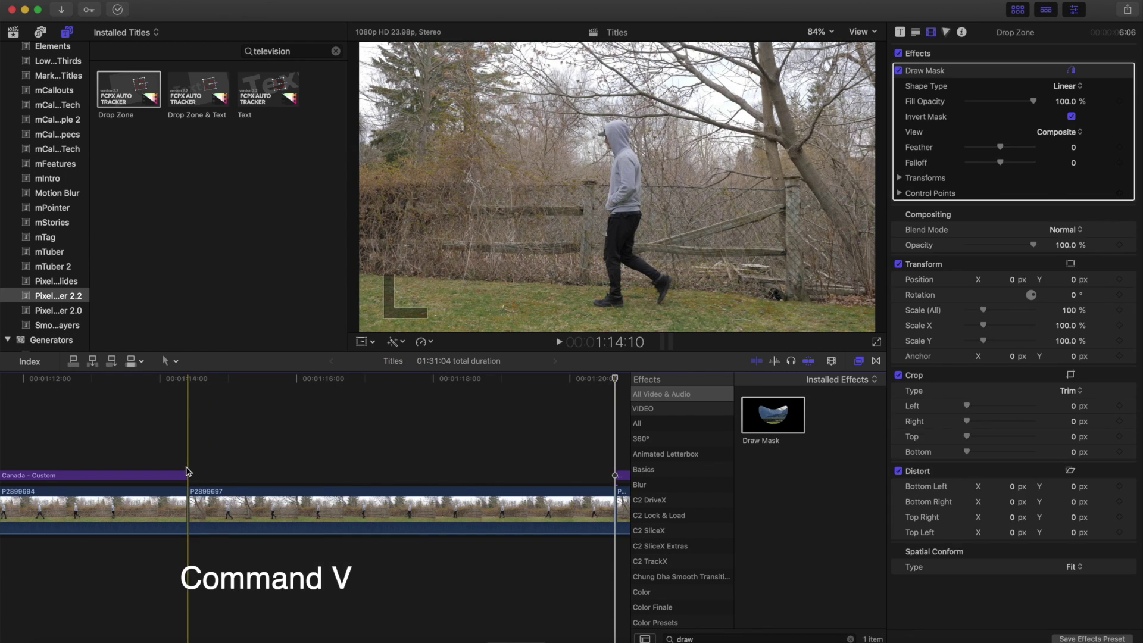
left_click_drag(264, 500, 263, 450)
left_click(514, 439)
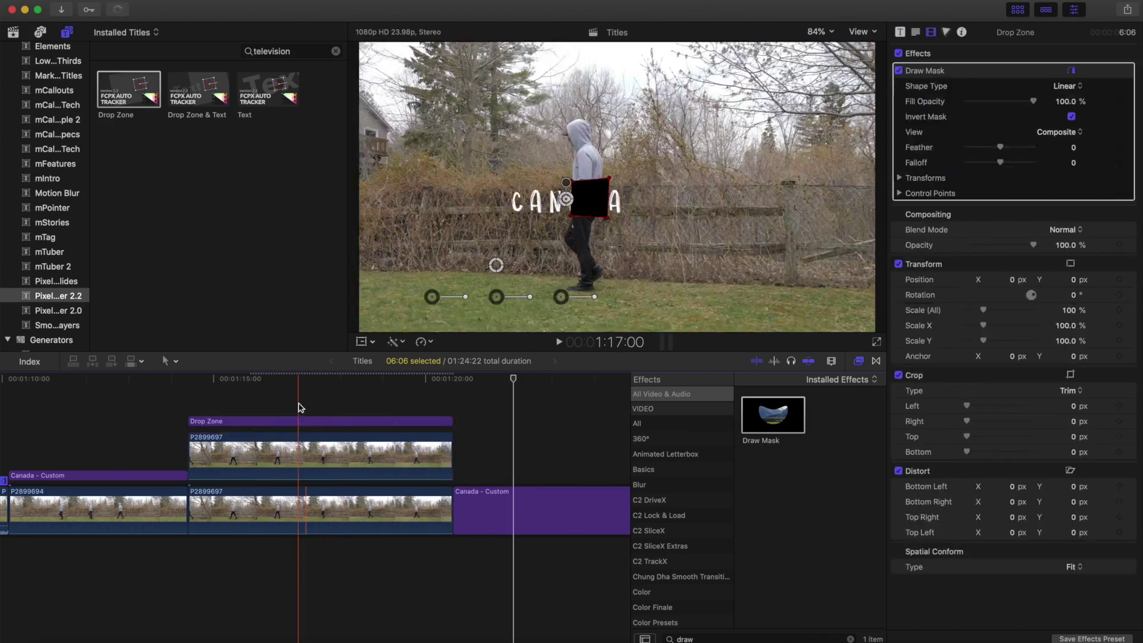
- Combine the Drop Zone title and the upper P2899697 clip into a compound clip
left_click_drag(300, 406, 301, 457)
right_click(301, 456)
left_click(347, 414)
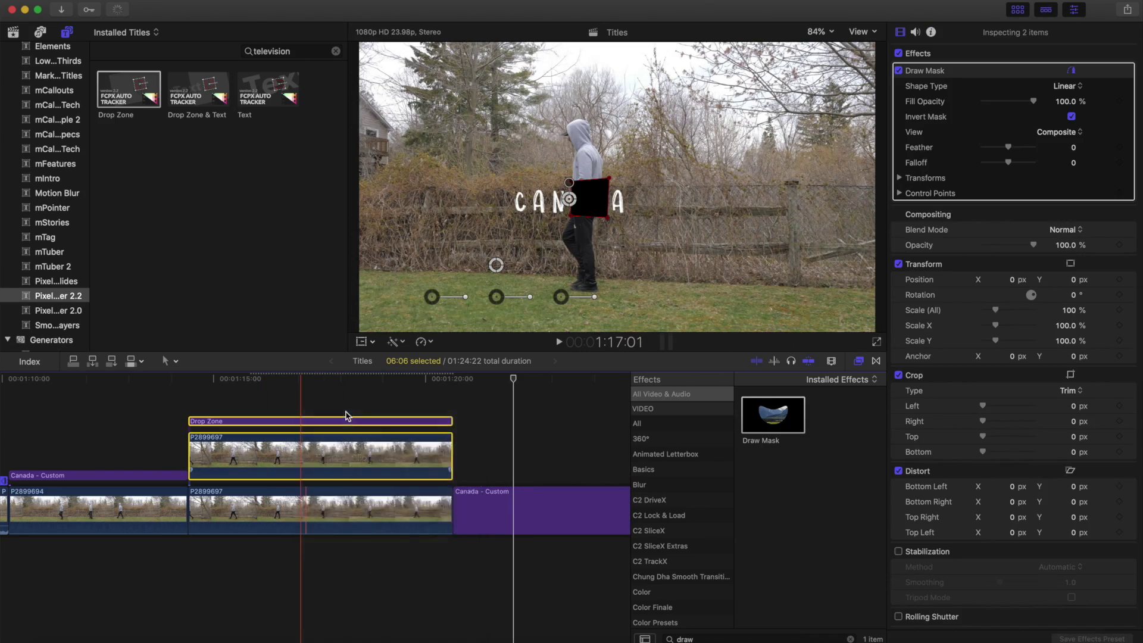
key("Return")
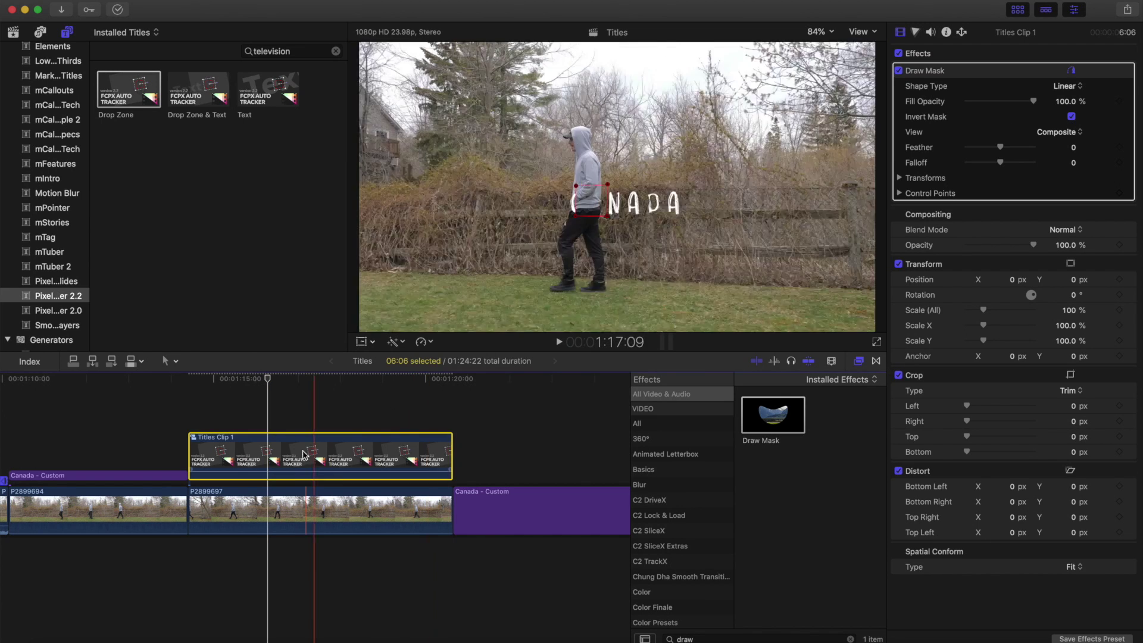
- Add a Control Points keyframe to the compound clip's Draw Mask at 1:16:07 and advance to 1:16:10
left_click(271, 460)
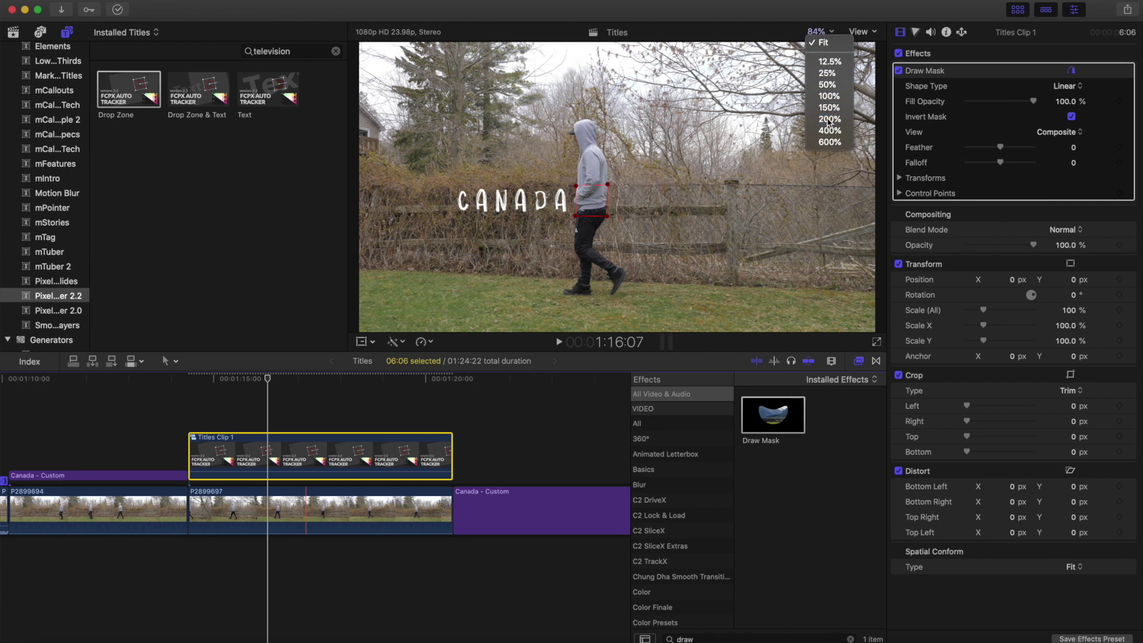
left_click(829, 119)
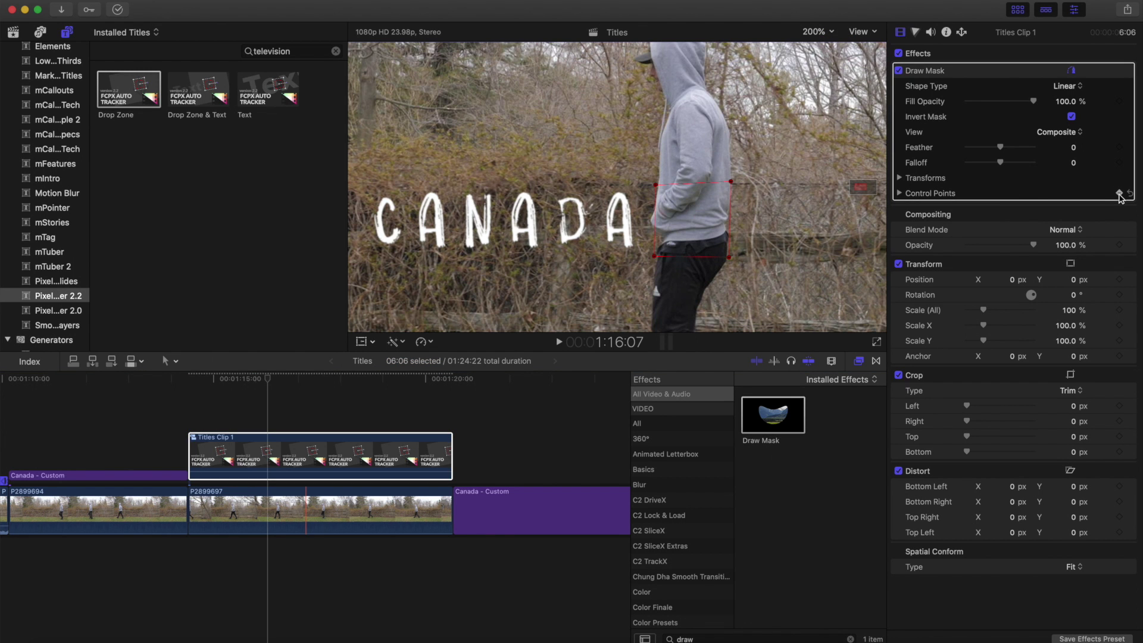
key("Right")
key("Right")
key("Right")
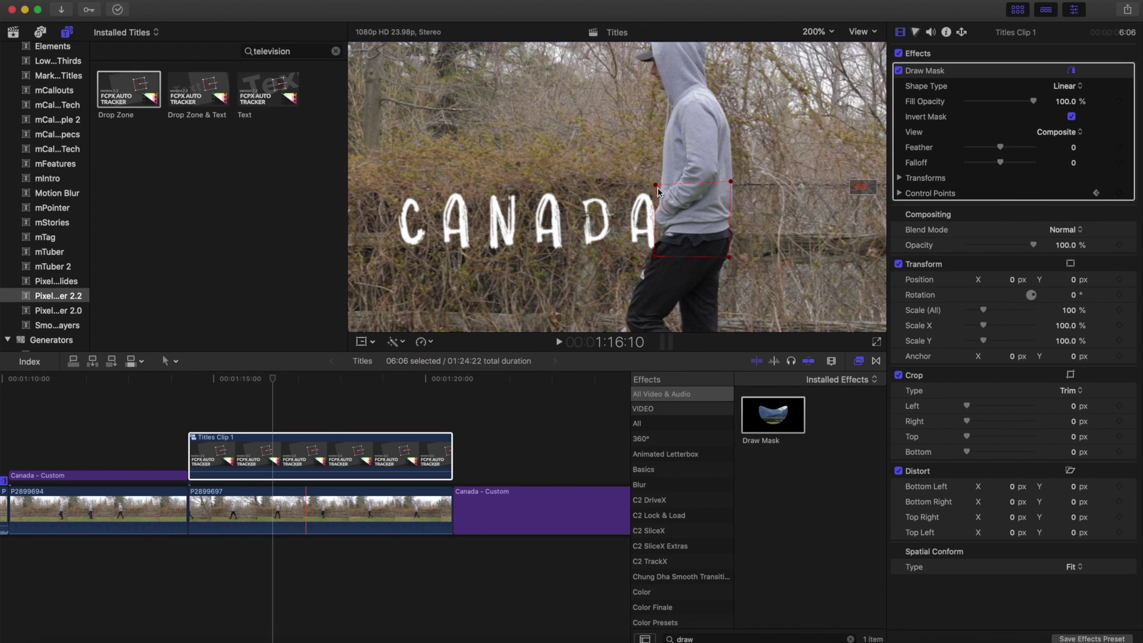
- Reshape and keyframe the mask's control points to follow the man's torso as he passes the title, through 1:18:01
key("Right")
key("Right")
key("Right")
key("Right")
key("Right")
key("Right")
key("Right")
key("Right")
key("Right")
key("Right")
key("Right")
key("Right")
key("Right")
key("Right")
key("Right")
key("Right")
key("Right")
key("Right")
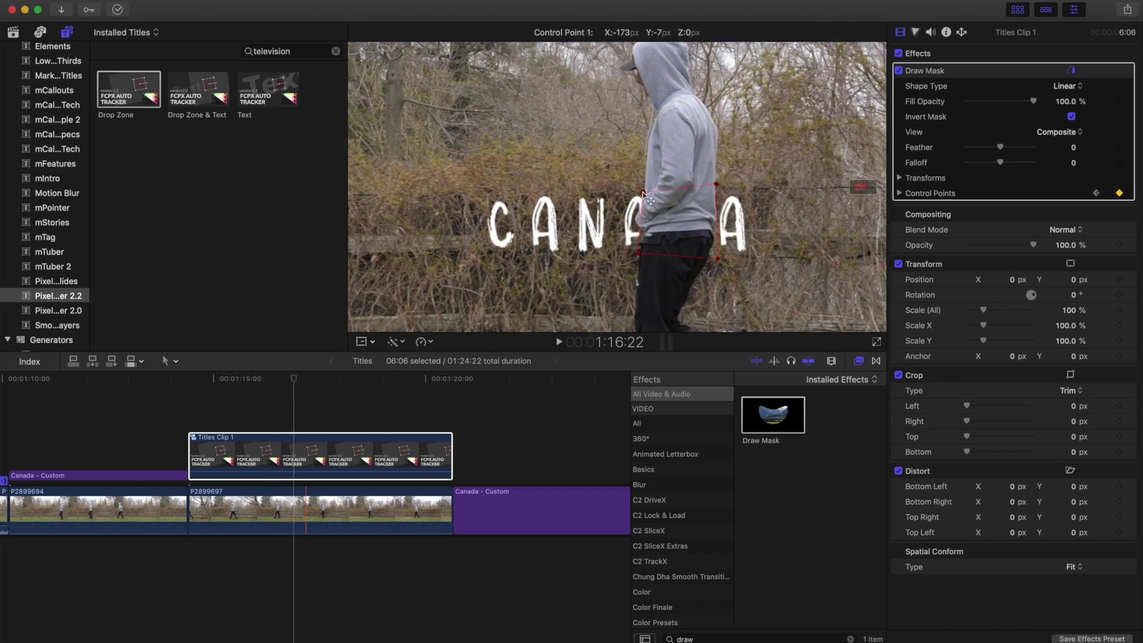
key("space")
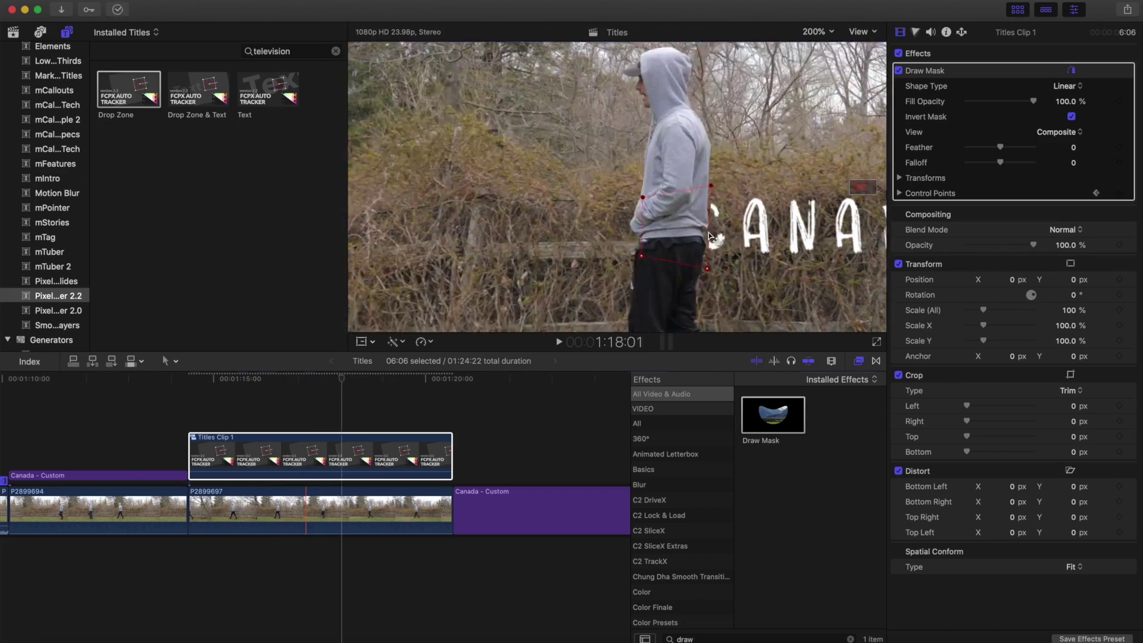